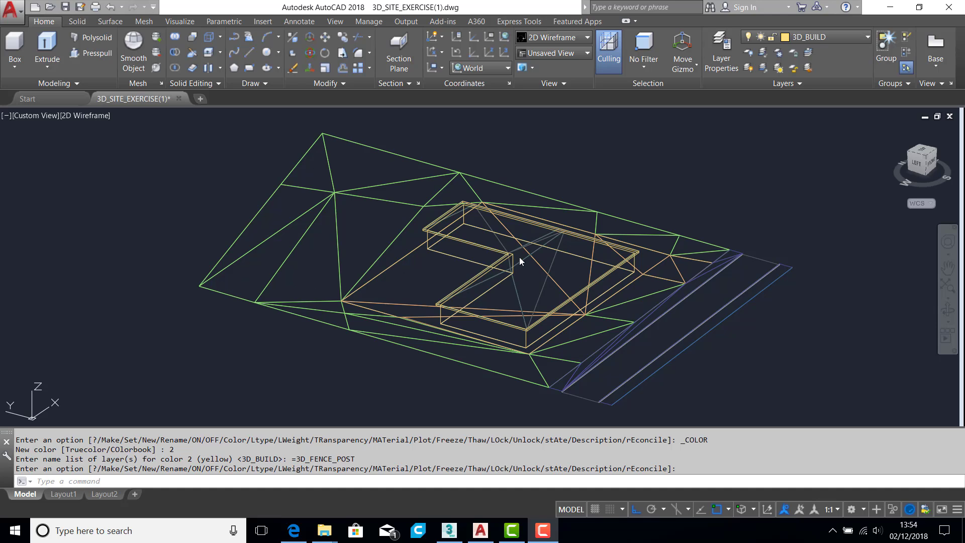
Step: On layer 3D_FENCE_POST, start a 3D polyline at the entrance opening and trace the road-side boundary vertices to the nearest site corner
left_click(865, 37)
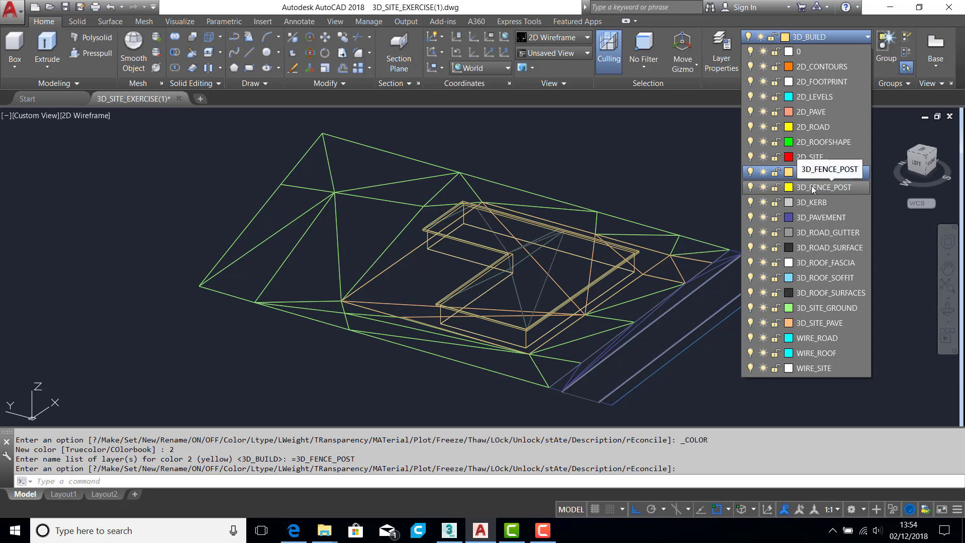
left_click(824, 187)
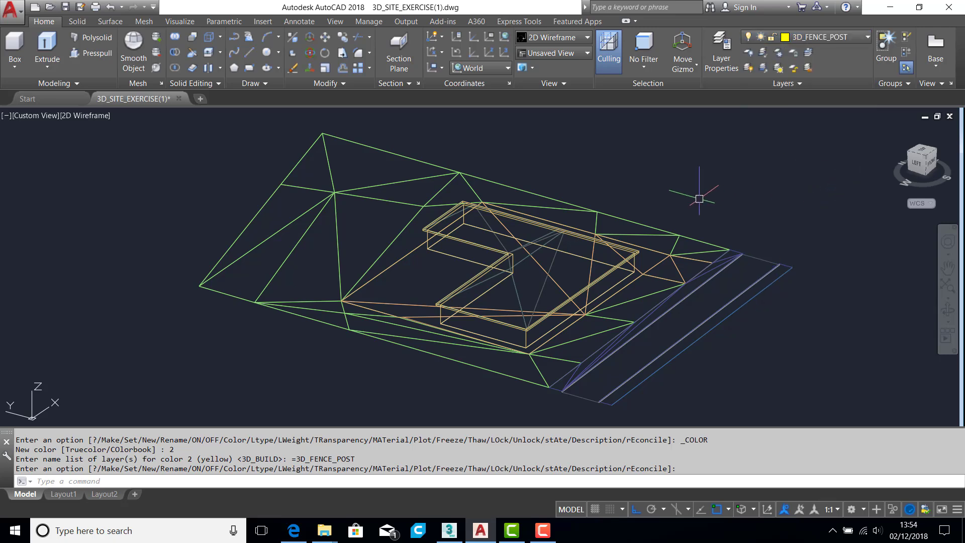
type("3DPOL")
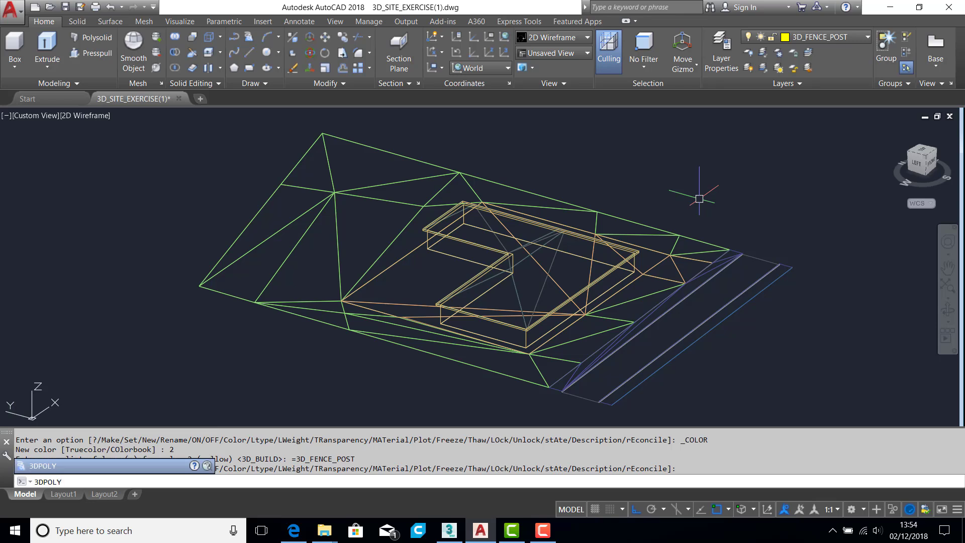
type("Y")
key("Return")
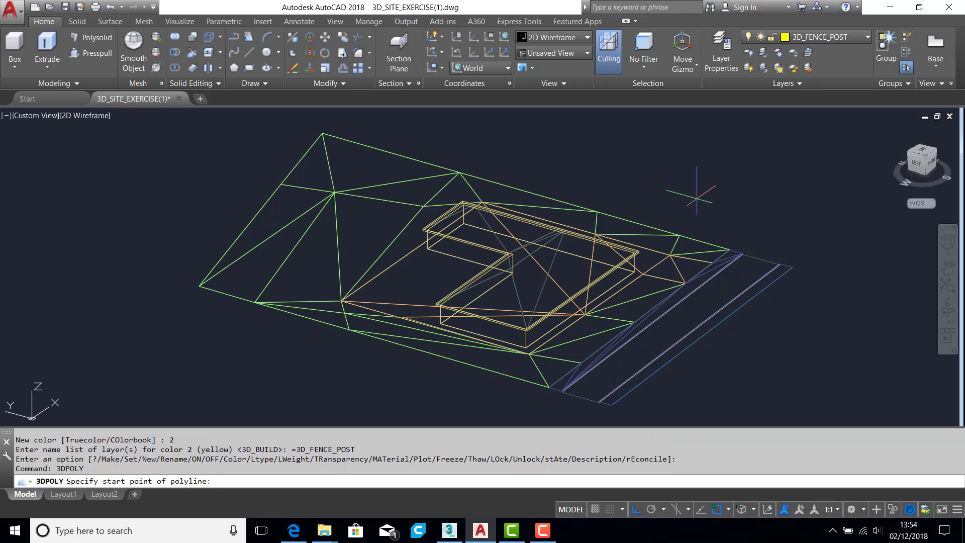
left_click(682, 281)
left_click(631, 318)
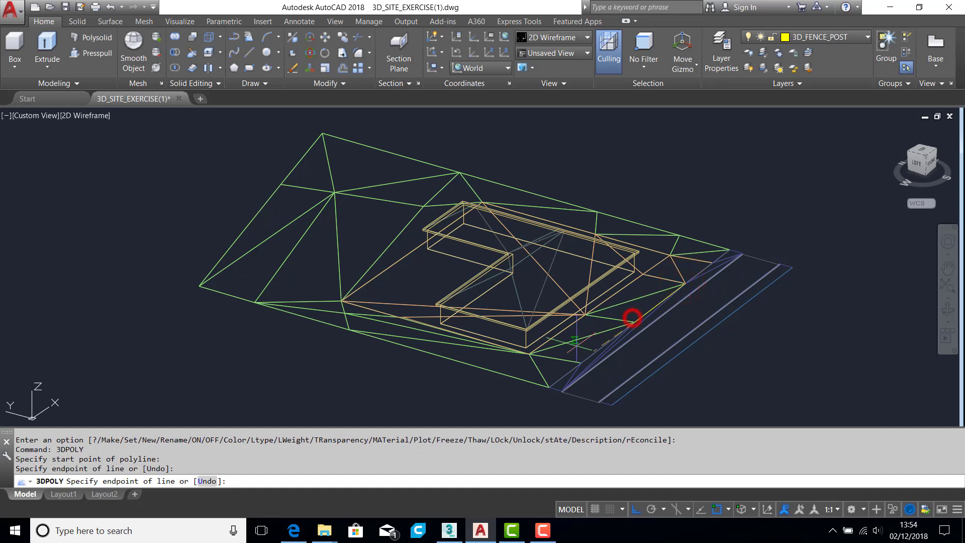
left_click(583, 359)
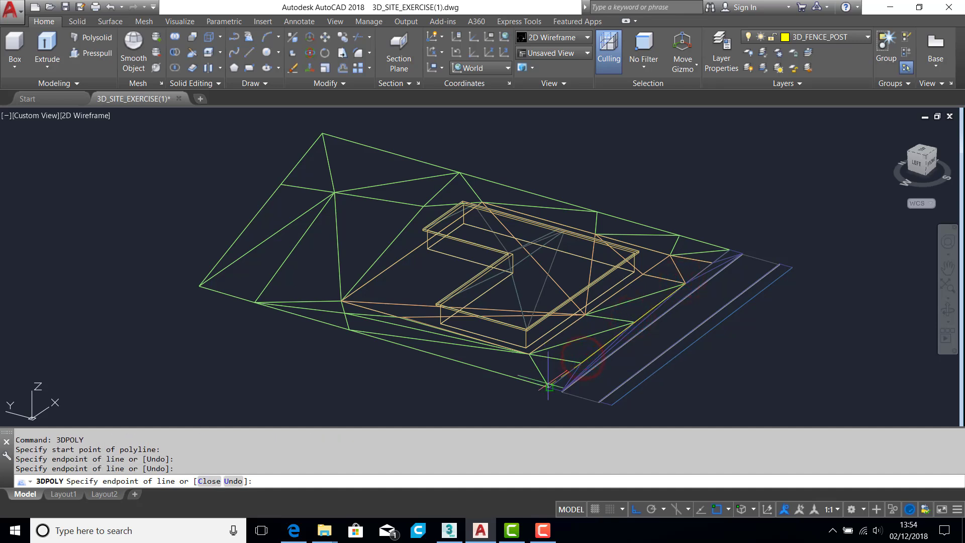
left_click(548, 385)
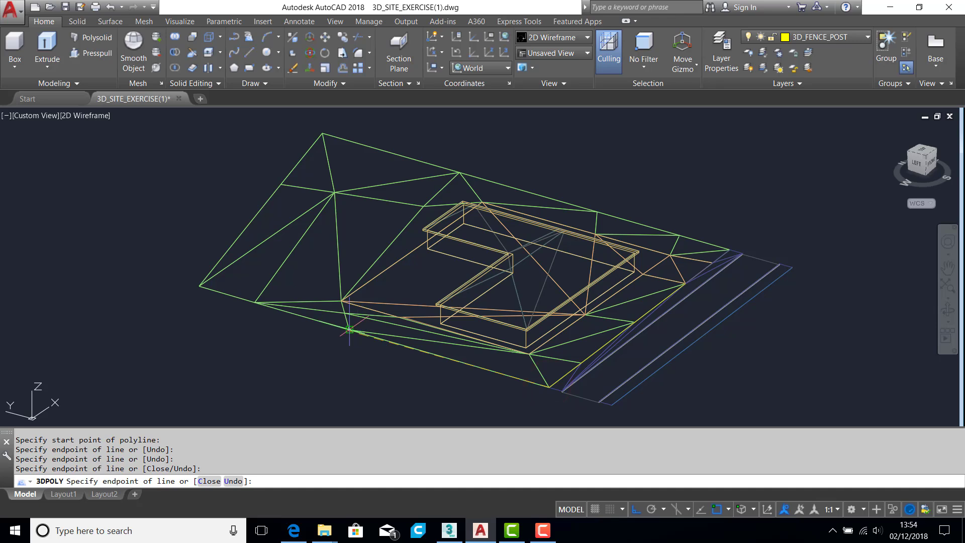
Step: Continue the 3D polyline through the ground vertices along the near long boundary and the rear boundary to the far rear corner
left_click(348, 329)
left_click(255, 302)
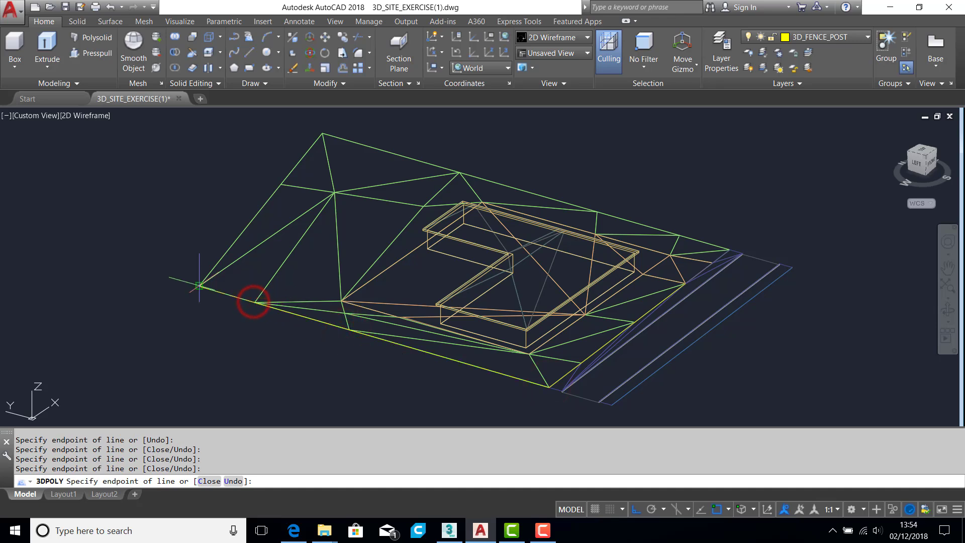
left_click(200, 286)
left_click(281, 185)
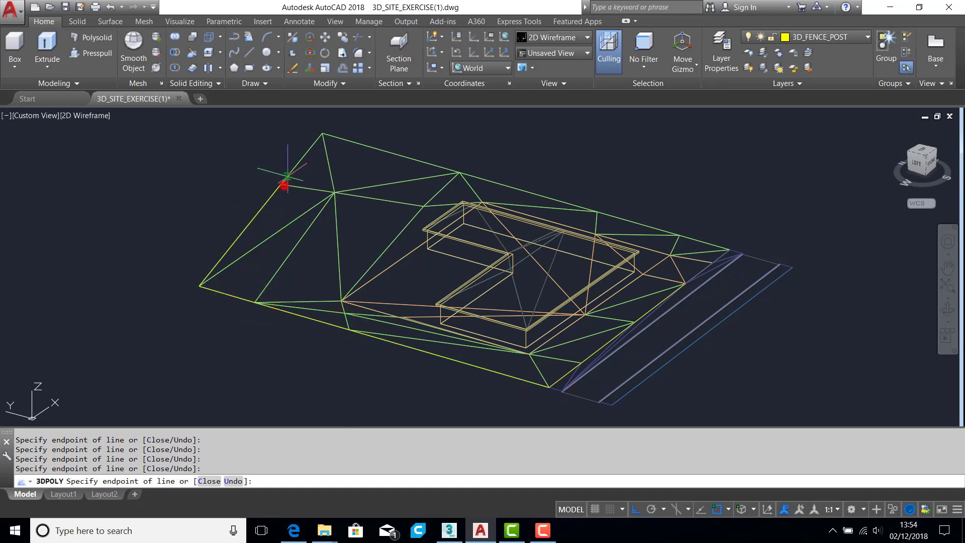
left_click(323, 133)
Step: Trace the far long boundary back to the road-side corner and end the 3D polyline at the other side of the entrance opening
left_click(458, 170)
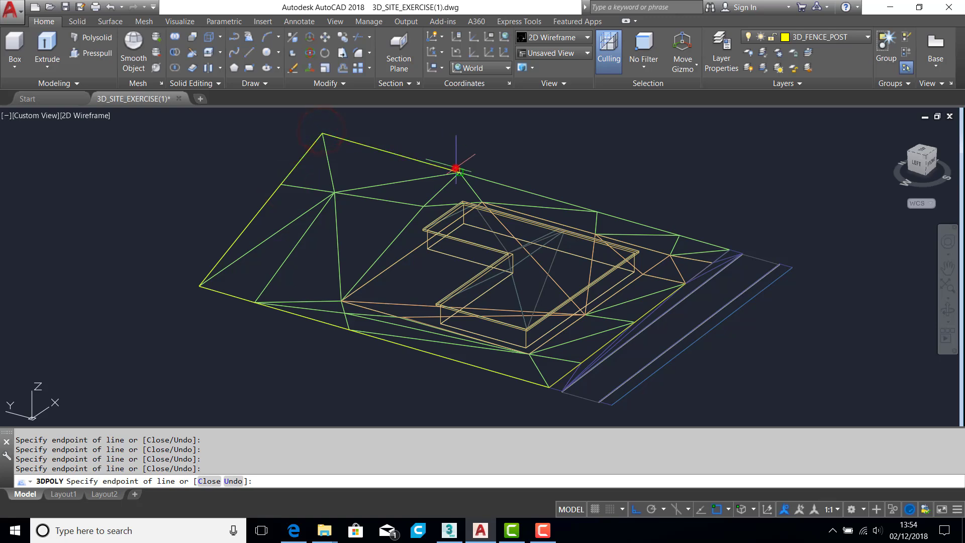
left_click(597, 212)
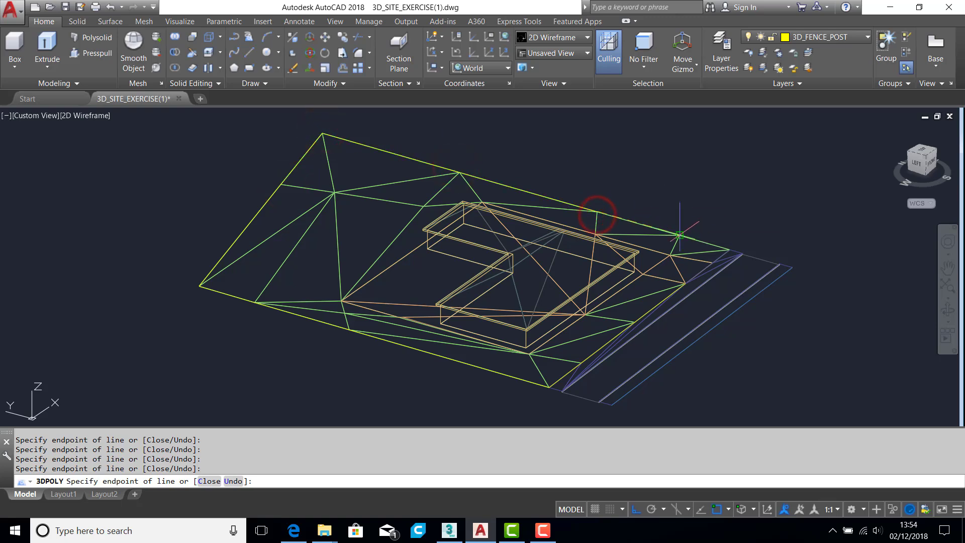
left_click(679, 234)
scroll(728, 251, "up", 6)
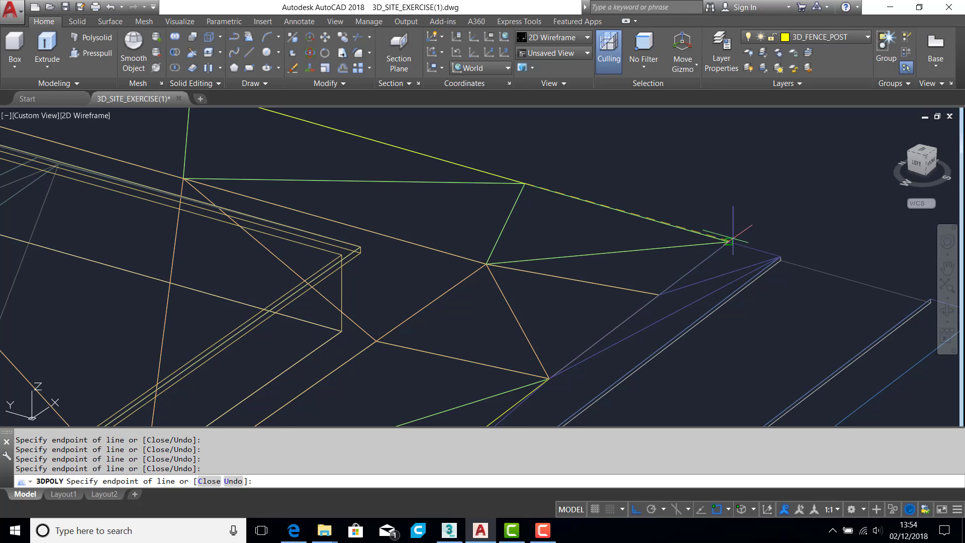
left_click(729, 243)
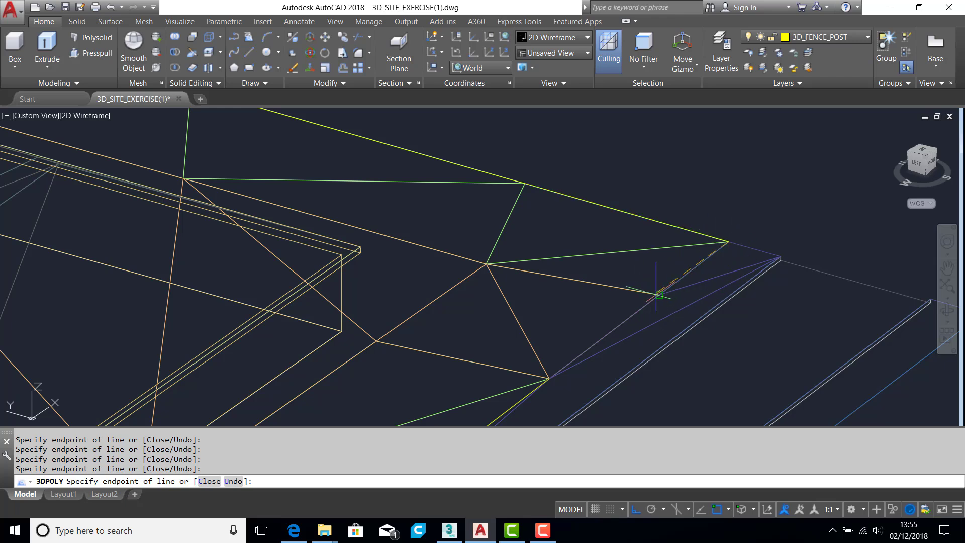
left_click(657, 294)
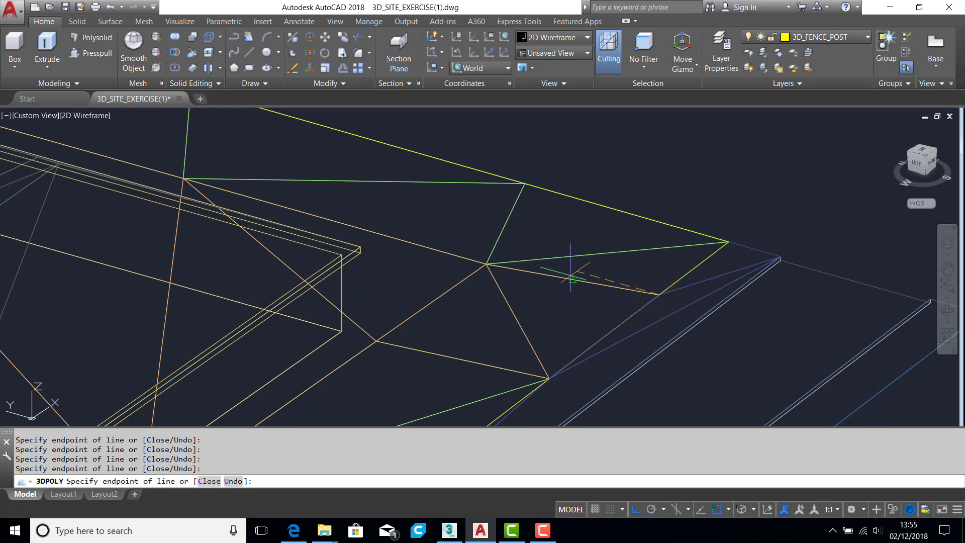
key("Return")
Step: Select the fence polyline to examine its vertices and extent around the site, and clear the selection
left_click(598, 207)
scroll(599, 207, "down", 5)
middle_click_drag(598, 207, 635, 224)
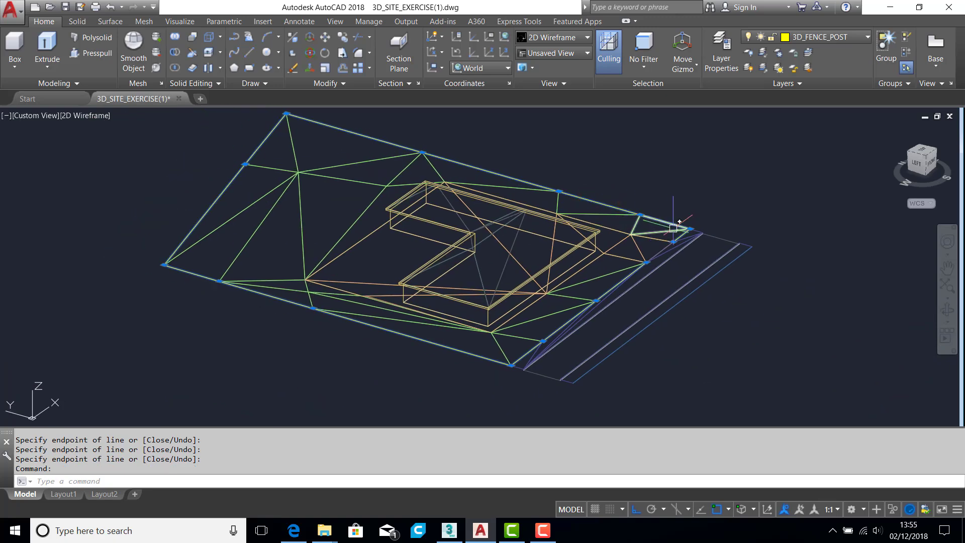
scroll(664, 205, "up", 2)
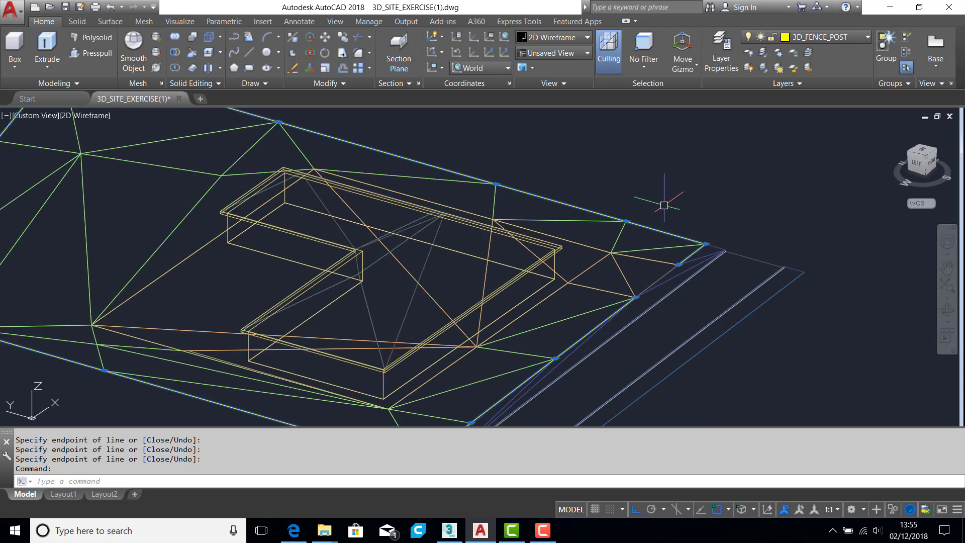
key("Escape")
key("Escape")
middle_click_drag(705, 216, 715, 201)
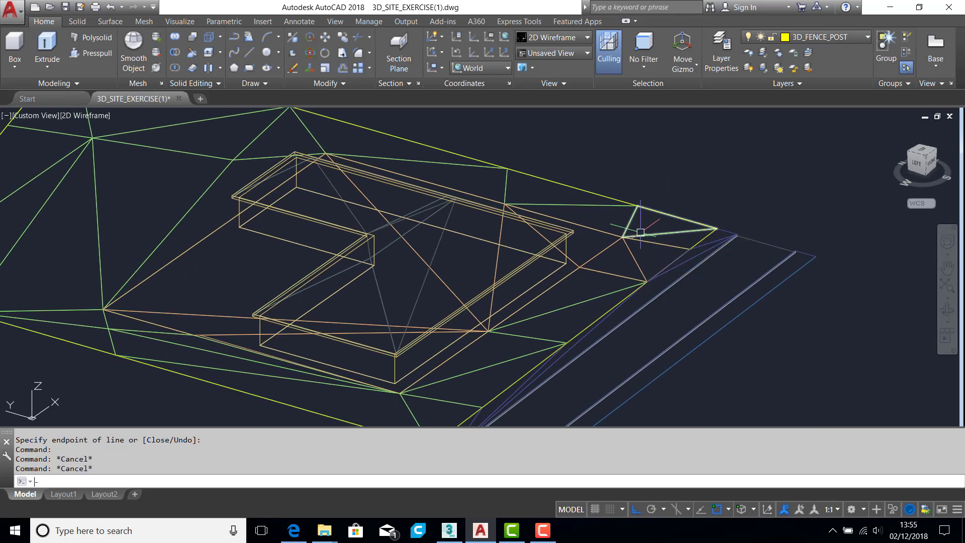
Step: Turn off all layers with the wildcard *, keeping the current layer 3D_FENCE_POST on
type("-LA")
key("Return")
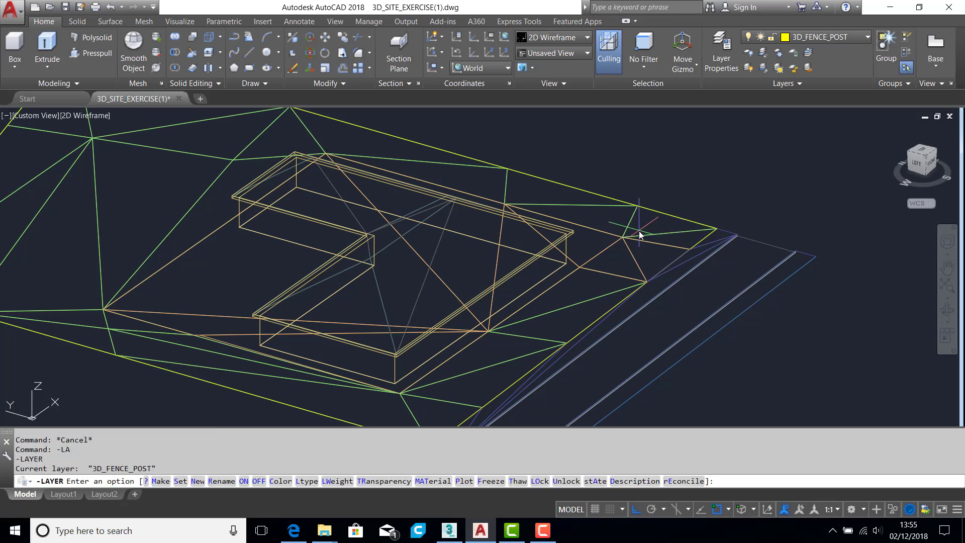
left_click(259, 481)
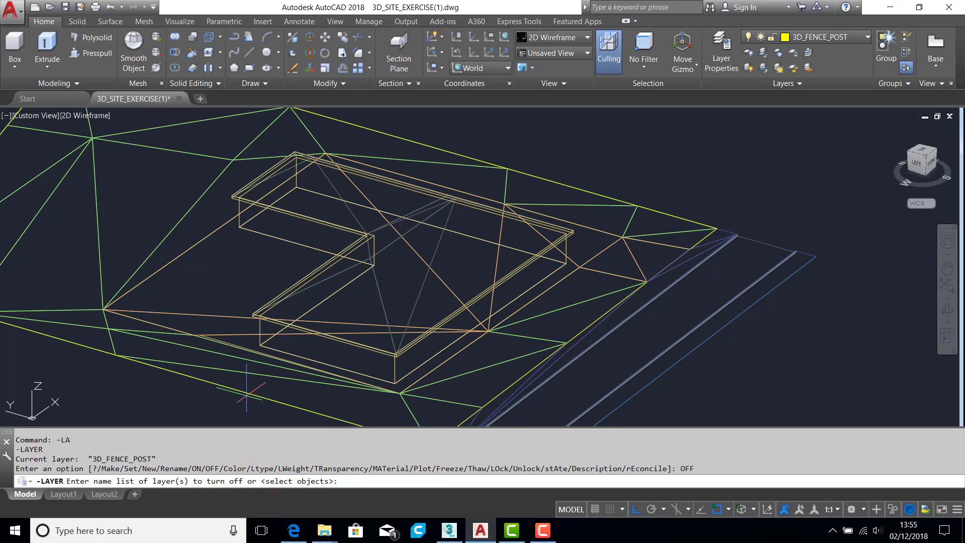
type("*")
key("Return")
type("y")
key("Return")
key("Return")
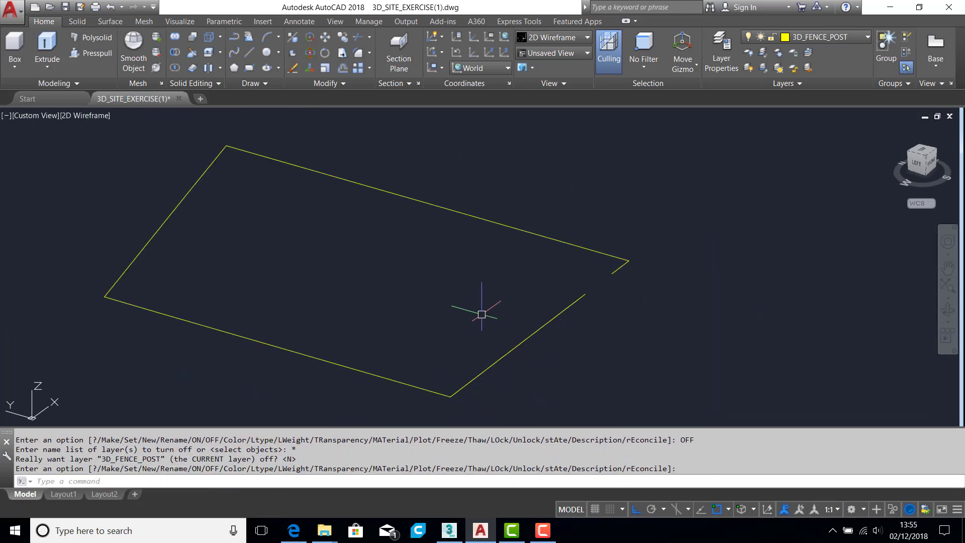
Step: Examine the isolated fence polyline from a low front angle and from above to check how its vertices follow the ground levels
middle_click_drag(462, 274, 357, 252, "shift")
left_click(360, 255)
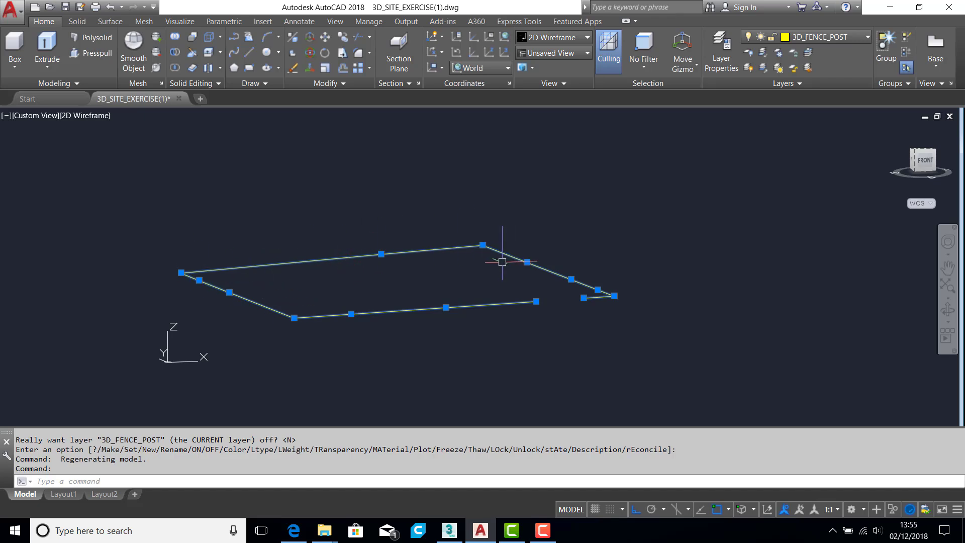
key("Escape")
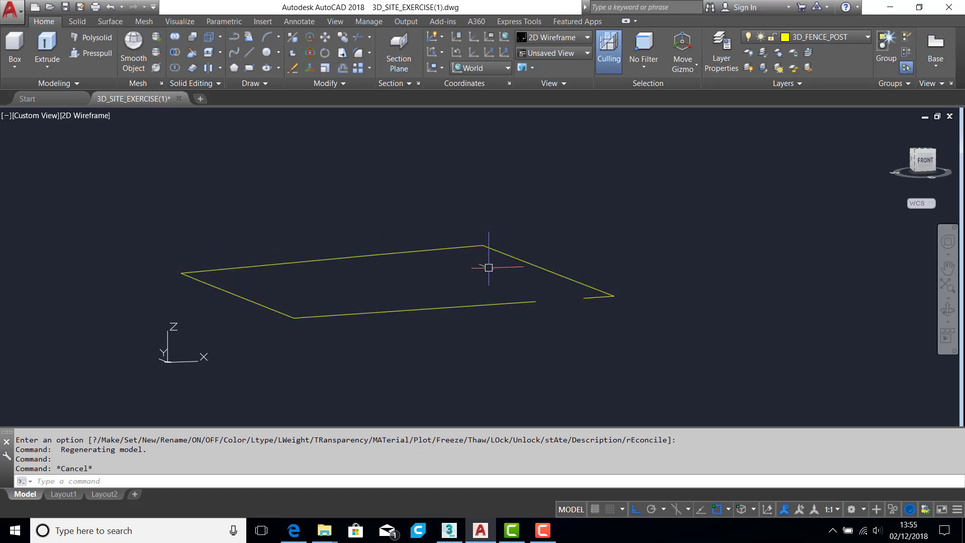
mouse_move(488, 267)
middle_mouse_down("shift")
mouse_move(512, 296)
mouse_move(511, 272)
middle_mouse_up("shift")
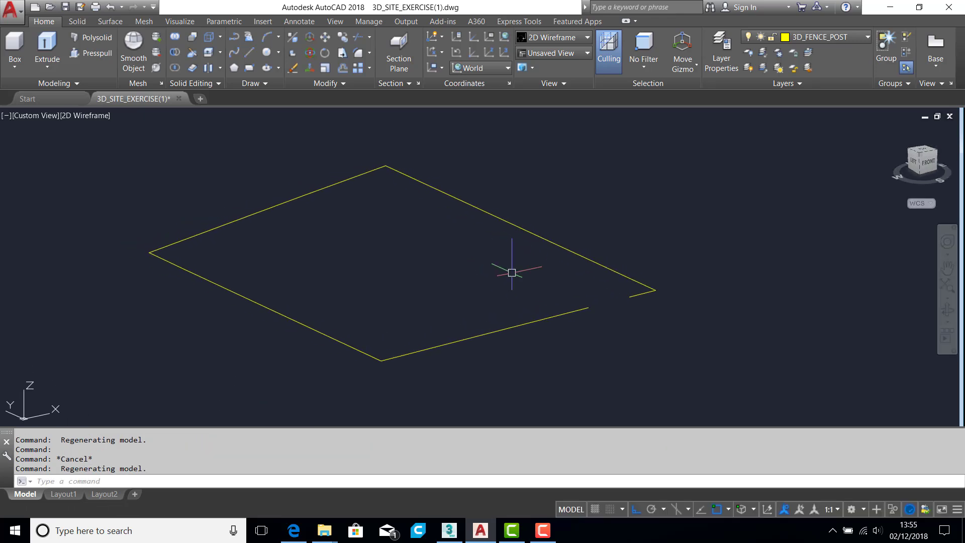
scroll(600, 286, "up", 2)
scroll(583, 285, "down", 2)
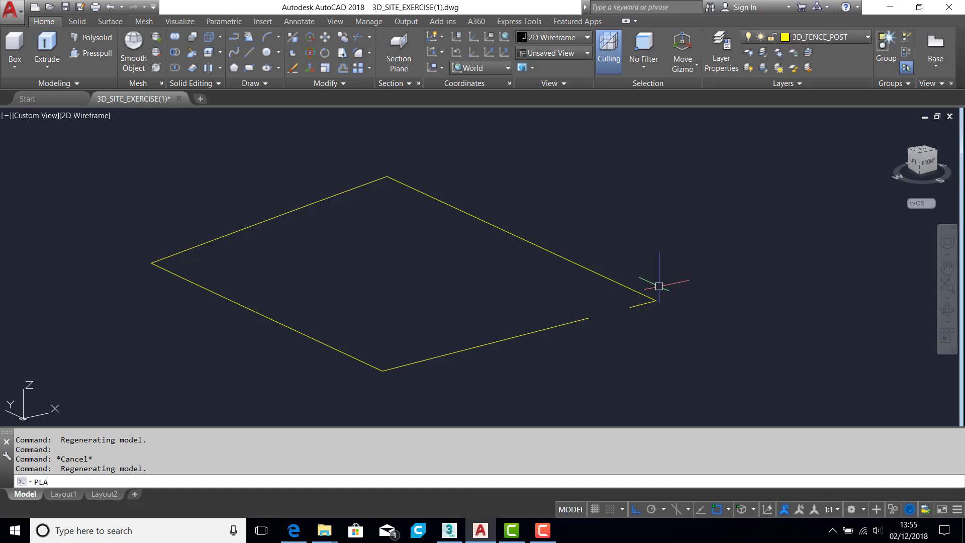
Step: In plan view of the current UCS, draw a 100 by 100 square beside the short fence section's end at the entrance opening
key("Return")
key("Return")
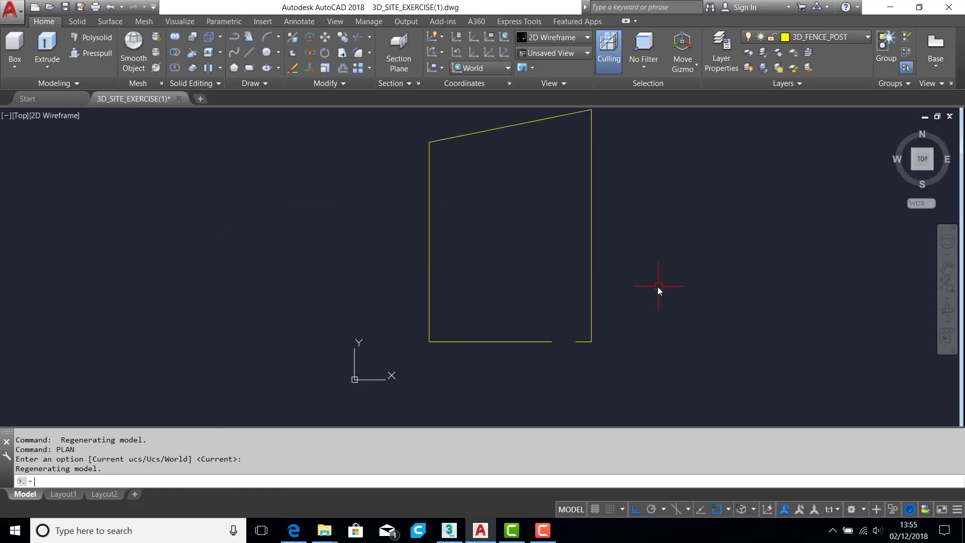
scroll(579, 347, "up", 8)
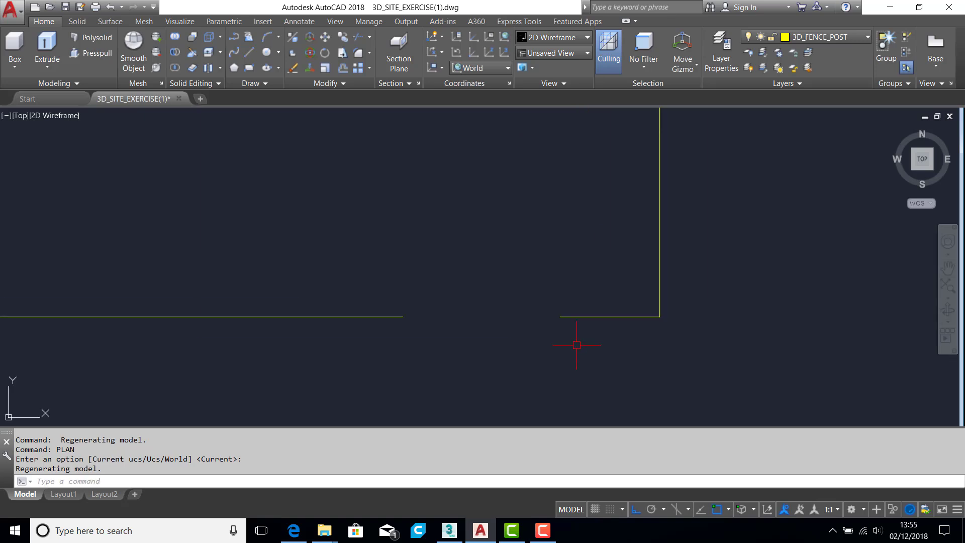
scroll(508, 310, "up", 5)
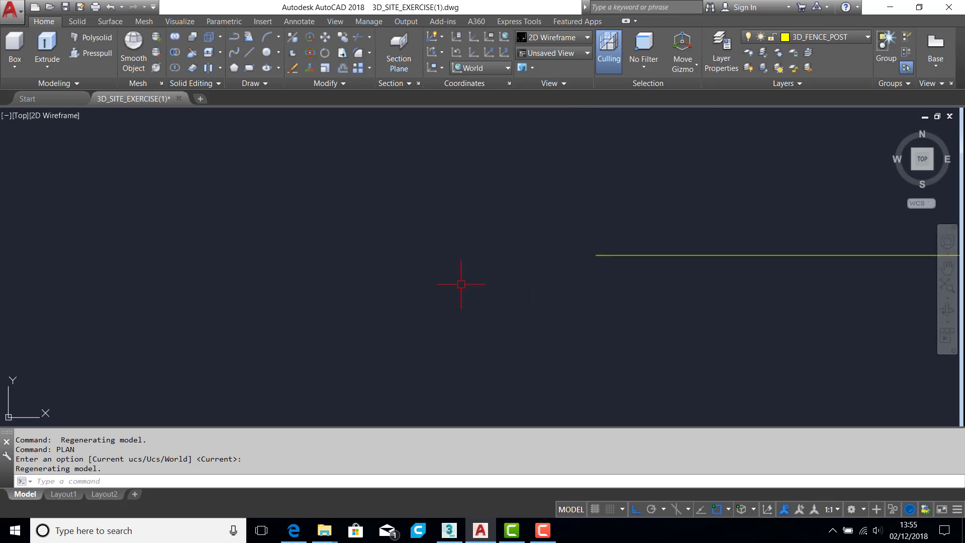
type("REC")
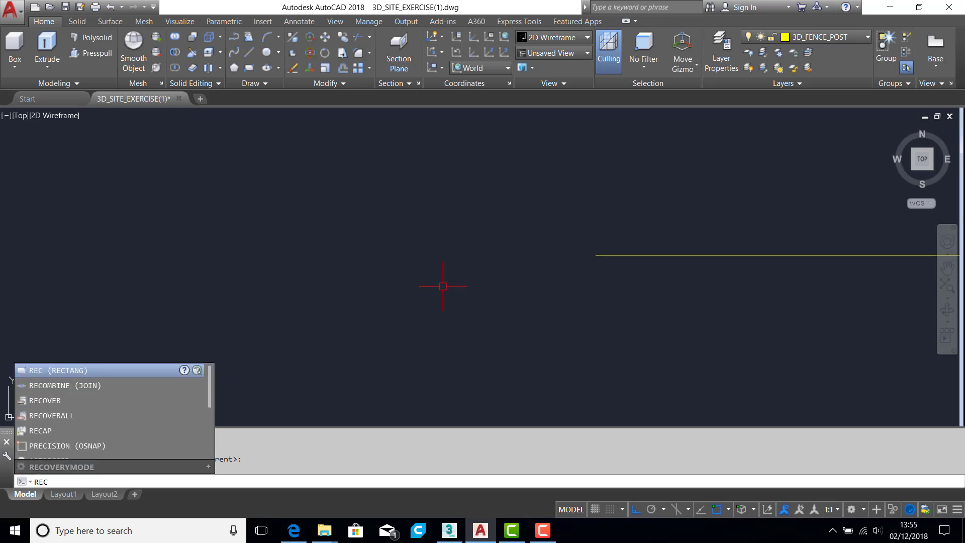
key("Return")
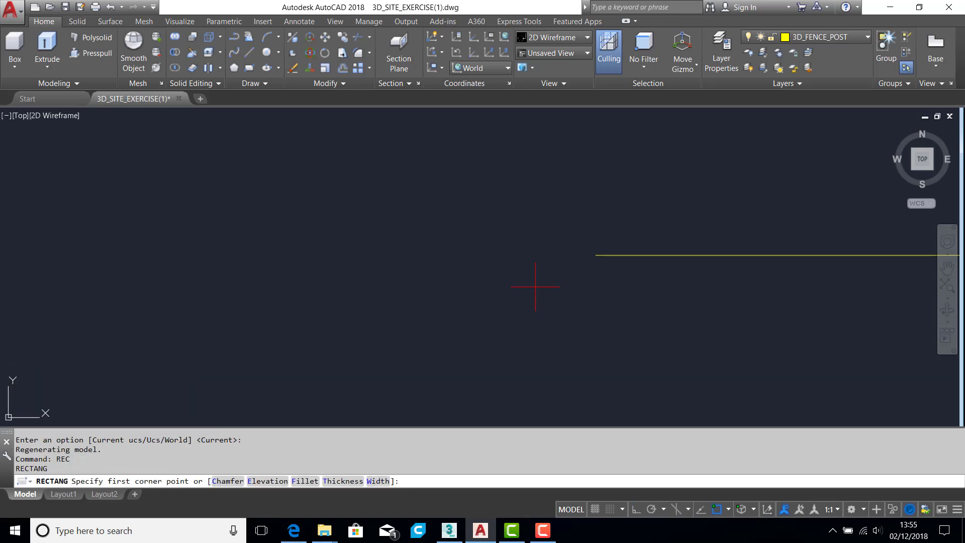
left_click(461, 312)
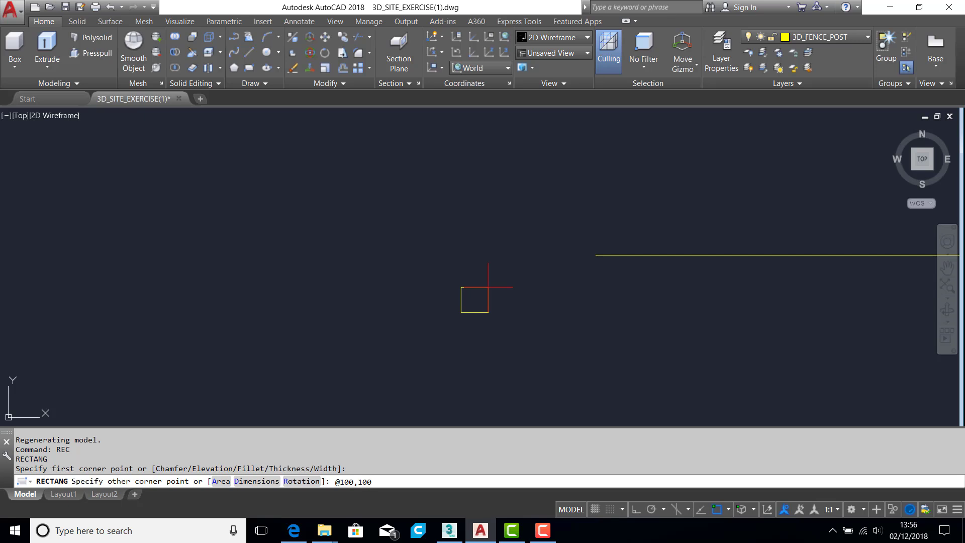
key("Return")
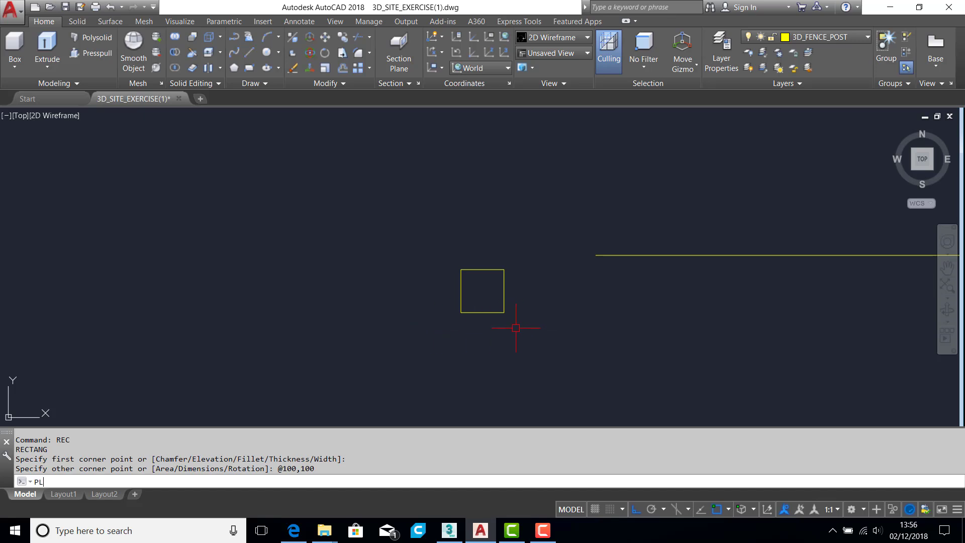
Step: Draw a polyline 25 units straight down from the midpoint of the square's lower edge
key("Return")
left_click(479, 315)
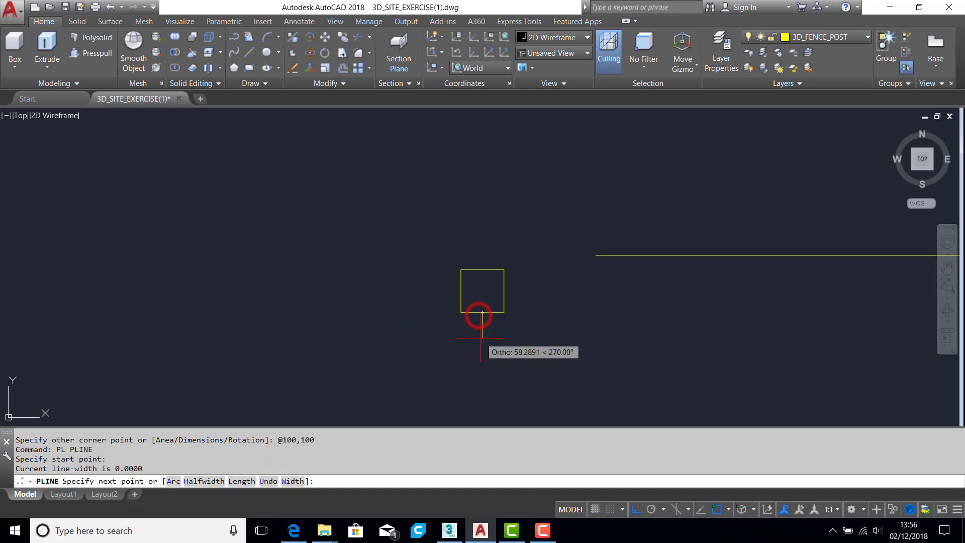
type("25")
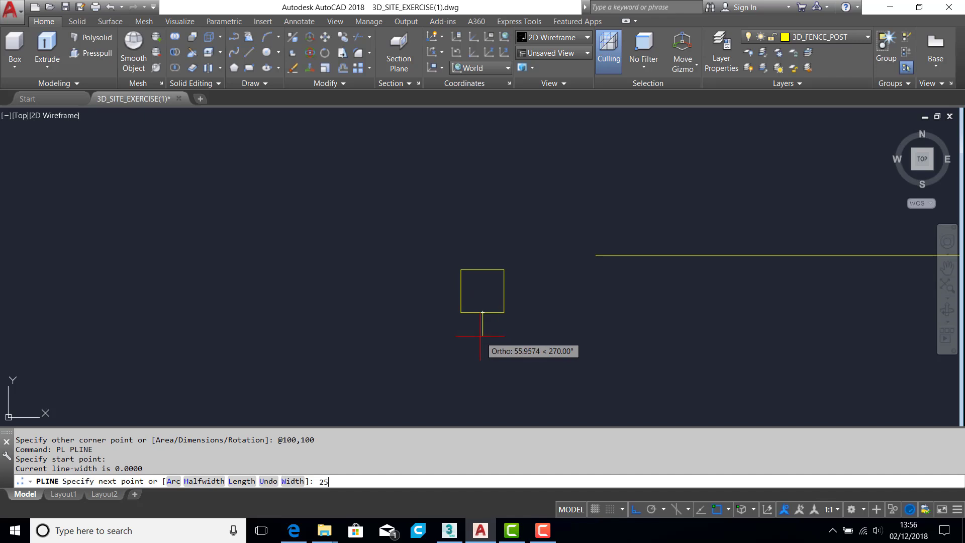
key("Return")
Step: Draw a small circle centred on the lower end of the 25-unit line below the square and erase that line
scroll(484, 327, "up", 4)
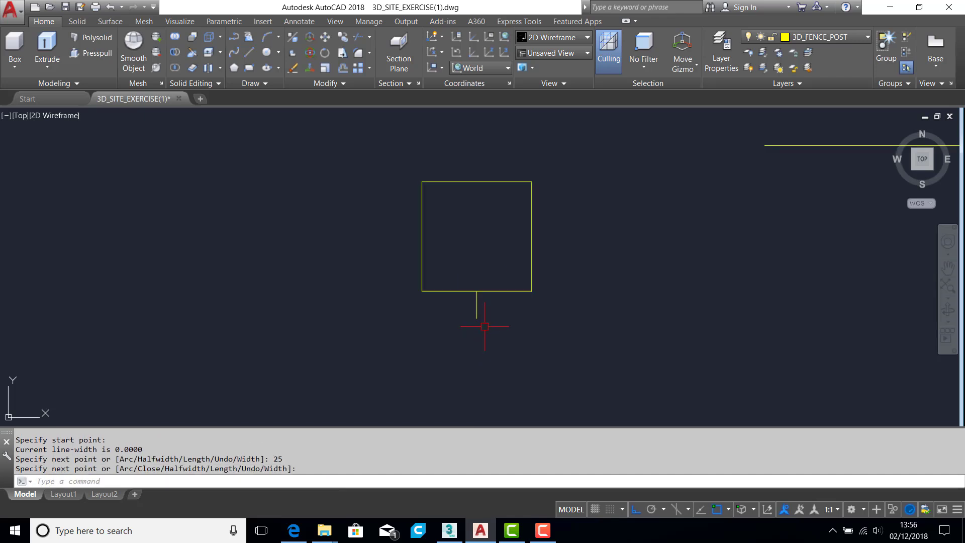
type("c")
key("Return")
left_click(478, 319)
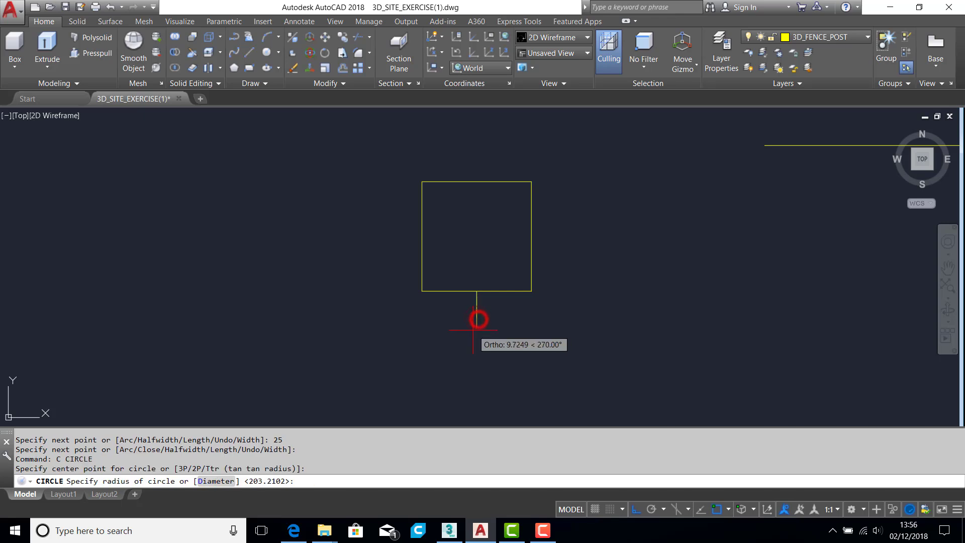
left_click(462, 330)
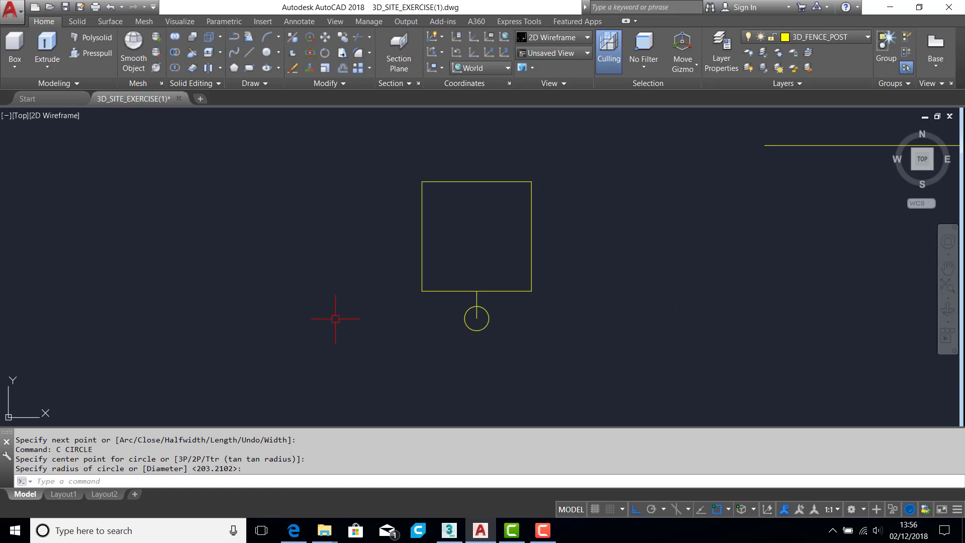
left_click(477, 298)
key("Delete")
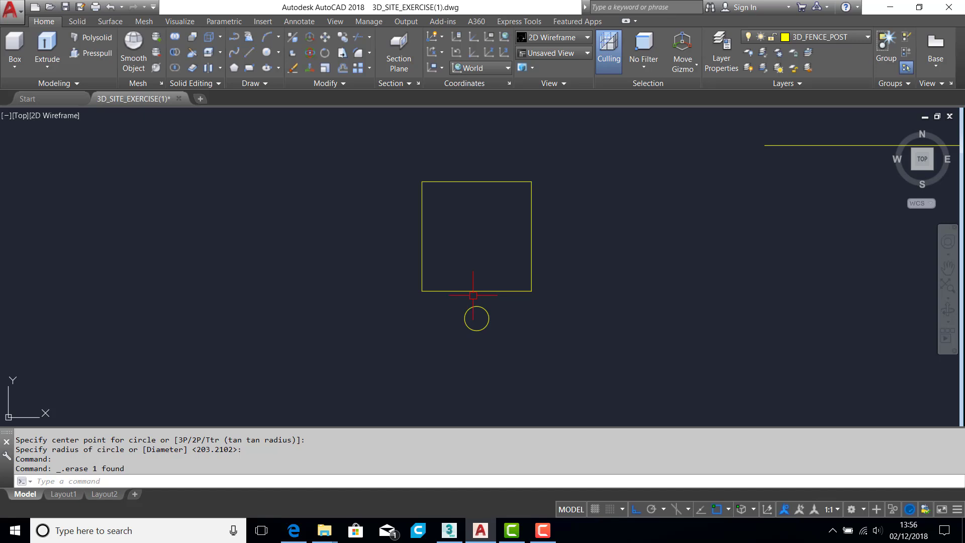
Step: In a 3D view, move the square 200 units straight down along Z, leaving the circle in place
middle_click_drag(565, 282, 522, 248, "shift")
scroll(544, 229, "down", 4)
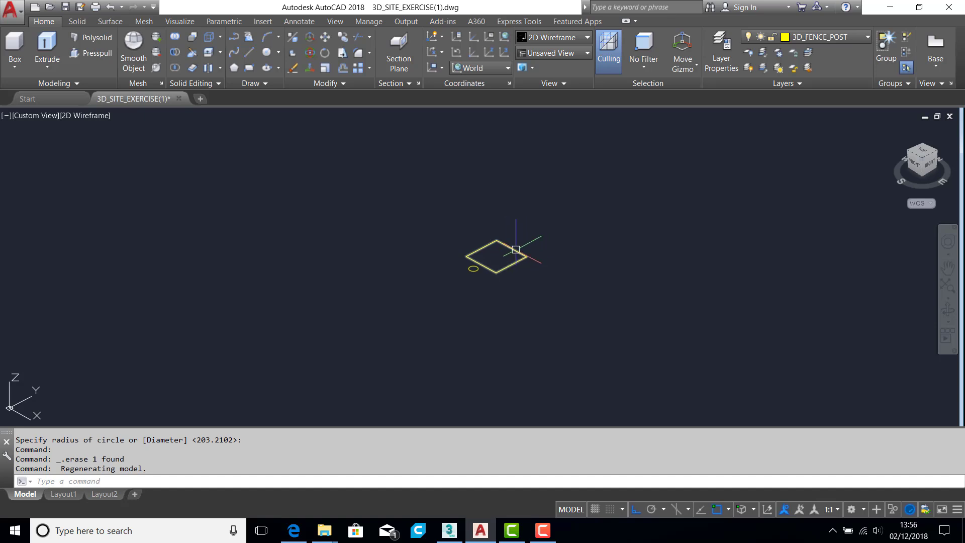
type("M")
key("Return")
left_click(513, 250)
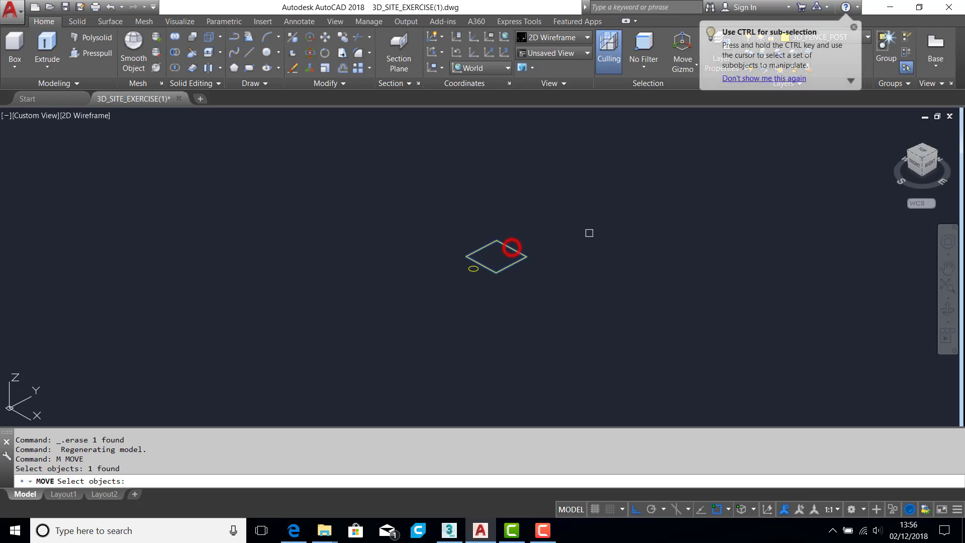
key("Return")
left_click(565, 203)
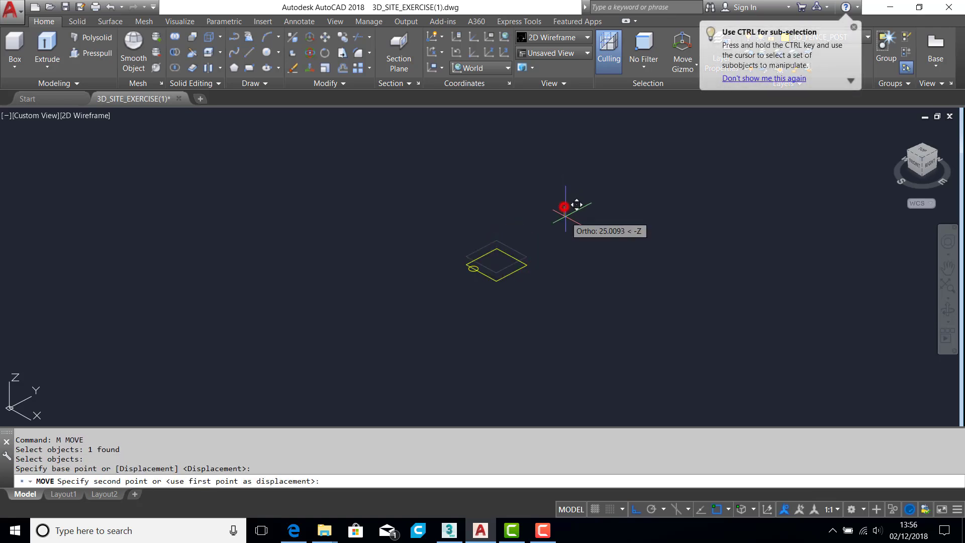
type("200")
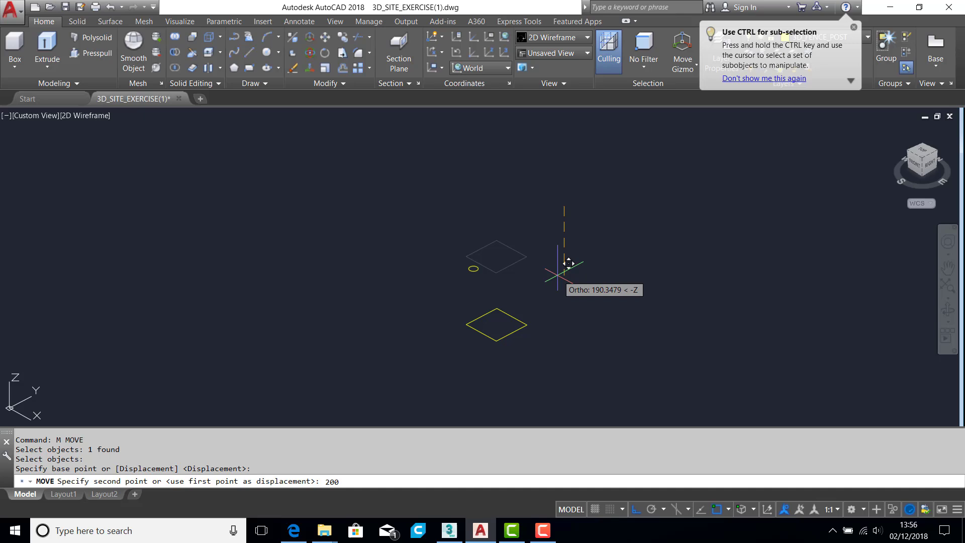
key("Return")
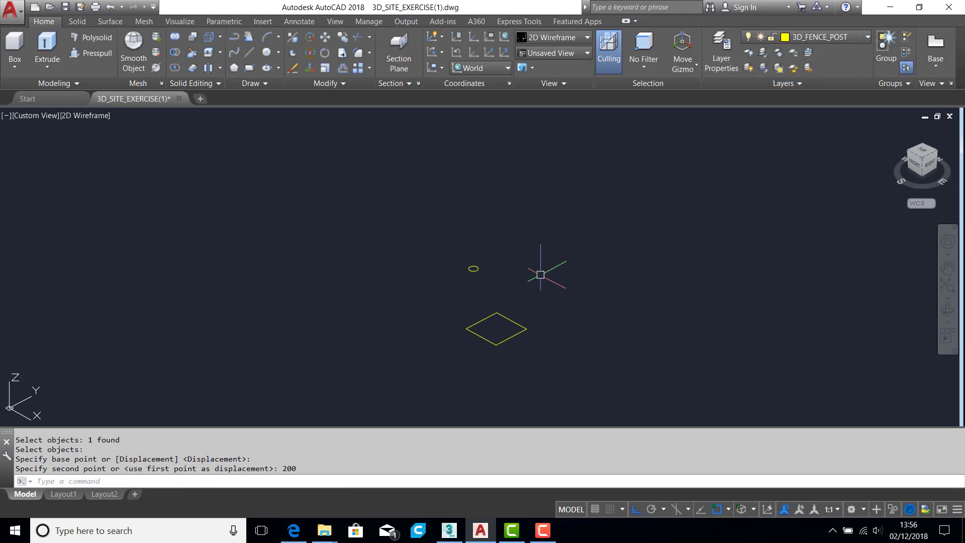
Step: Extrude the lowered square 2000 units upward into a solid fence post
left_click(48, 42)
left_click(513, 320)
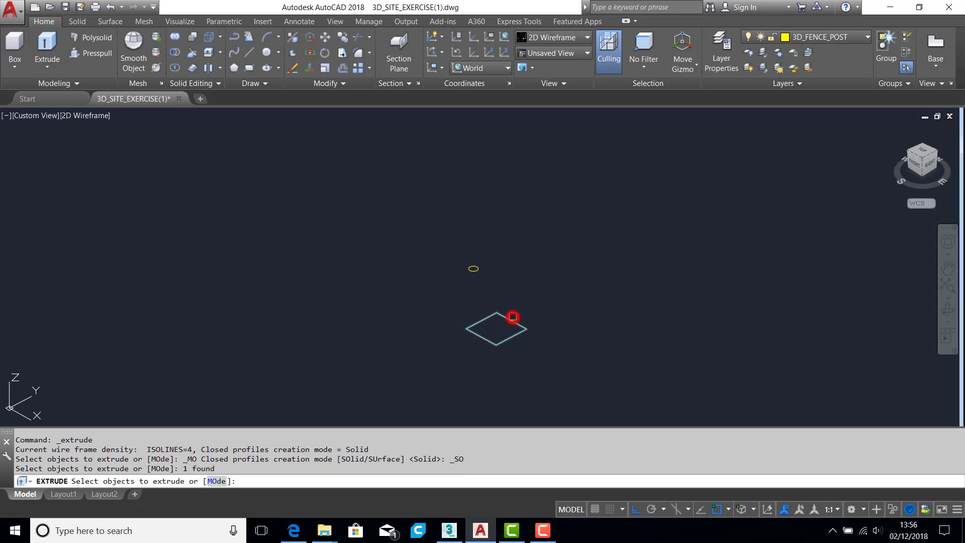
key("Return")
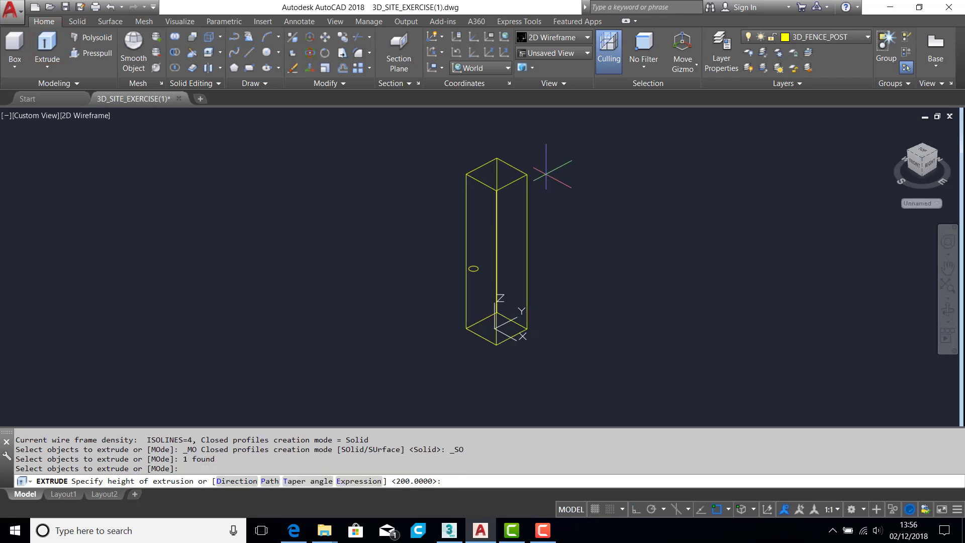
type("2000")
key("Return")
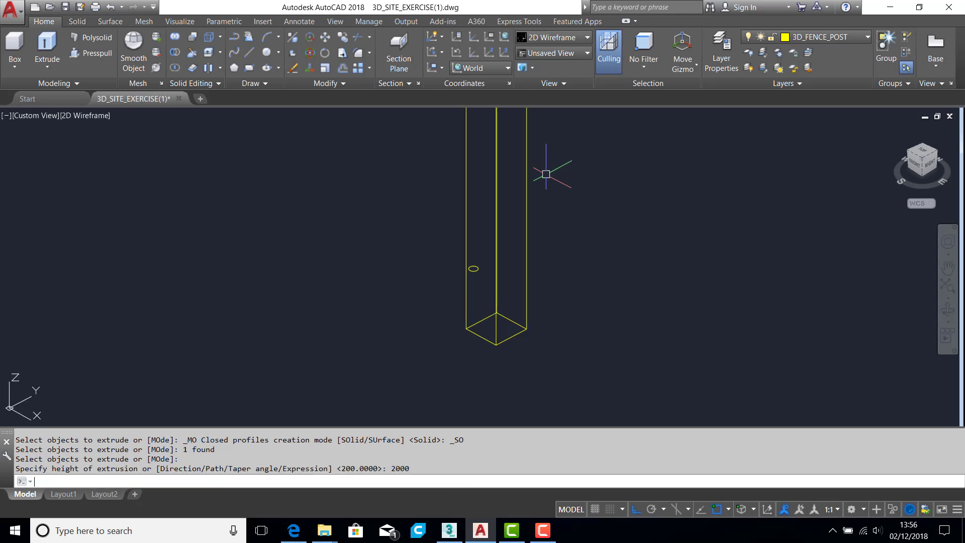
scroll(546, 174, "down", 8)
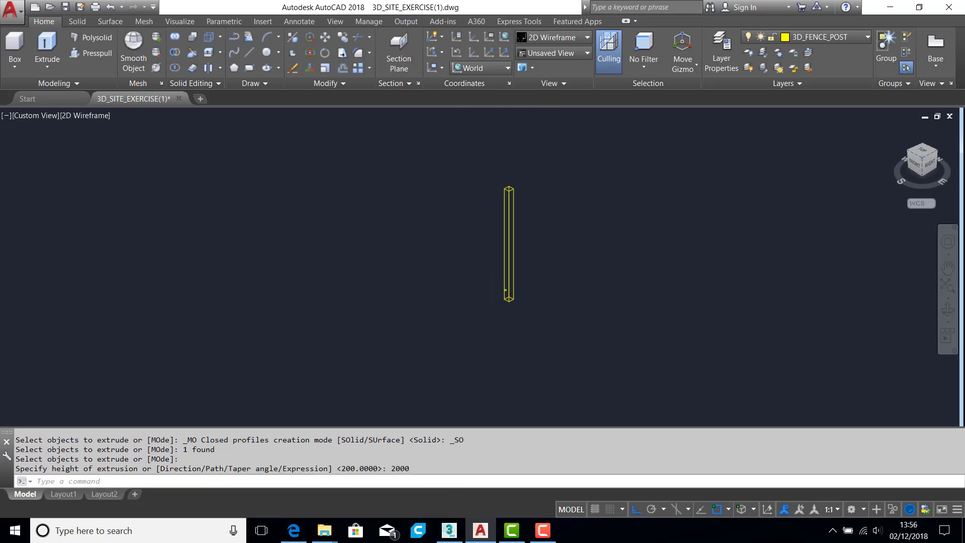
Step: Start a block definition named FP with its base point at the centre of the small circle beside the post
scroll(497, 284, "up", 7)
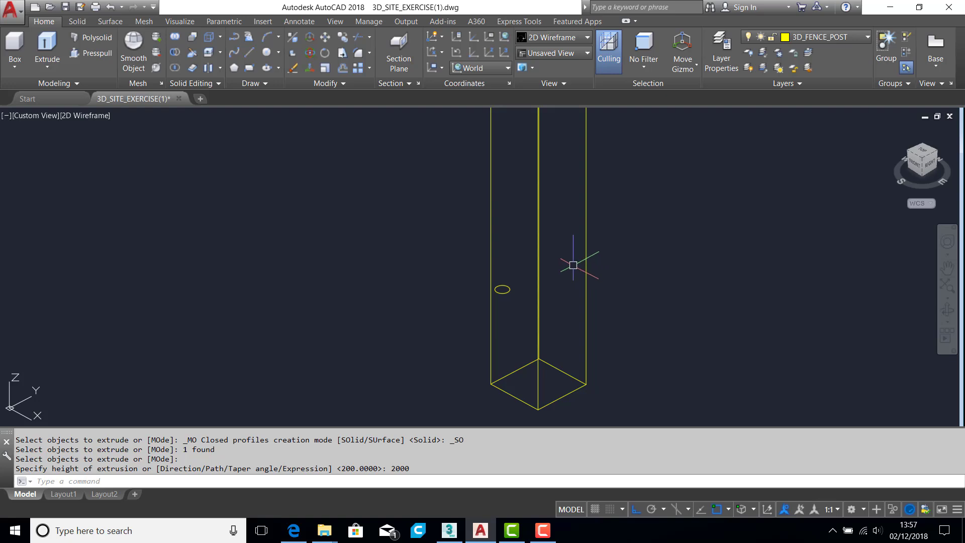
type("B")
key("Return")
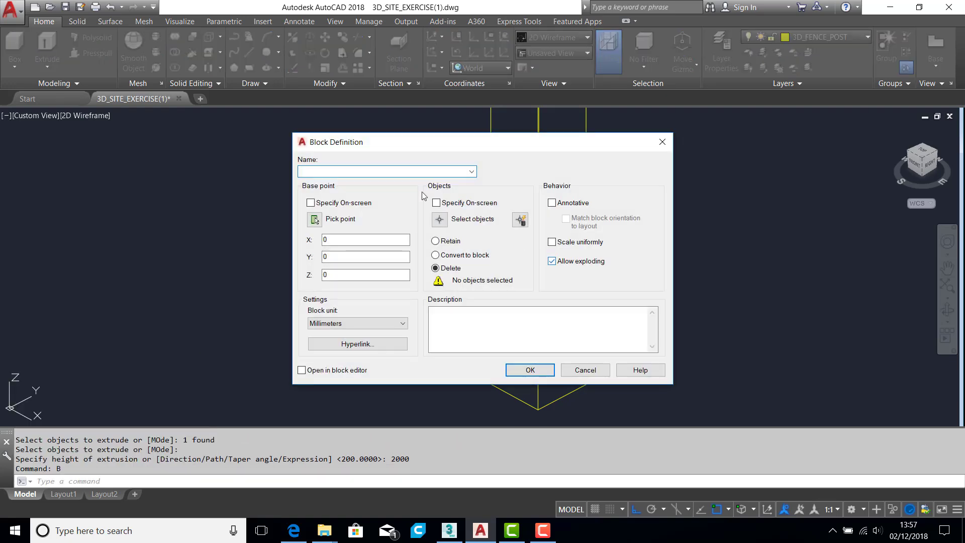
left_click(326, 173)
left_click(315, 220)
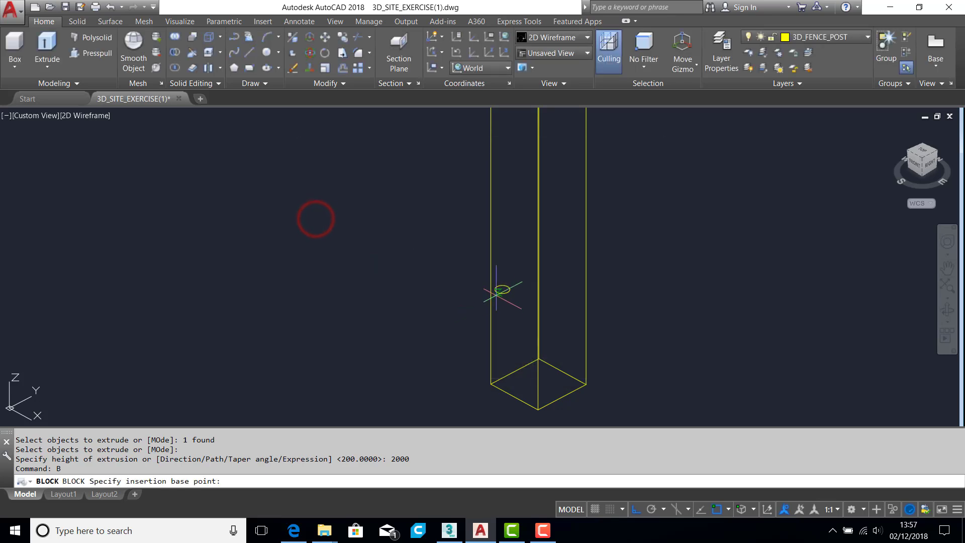
type("c")
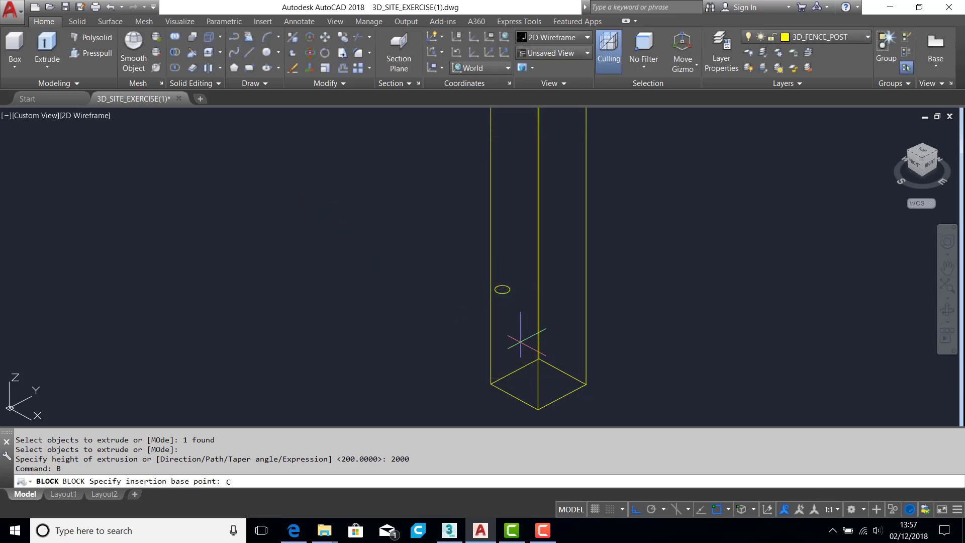
type("en")
key("Return")
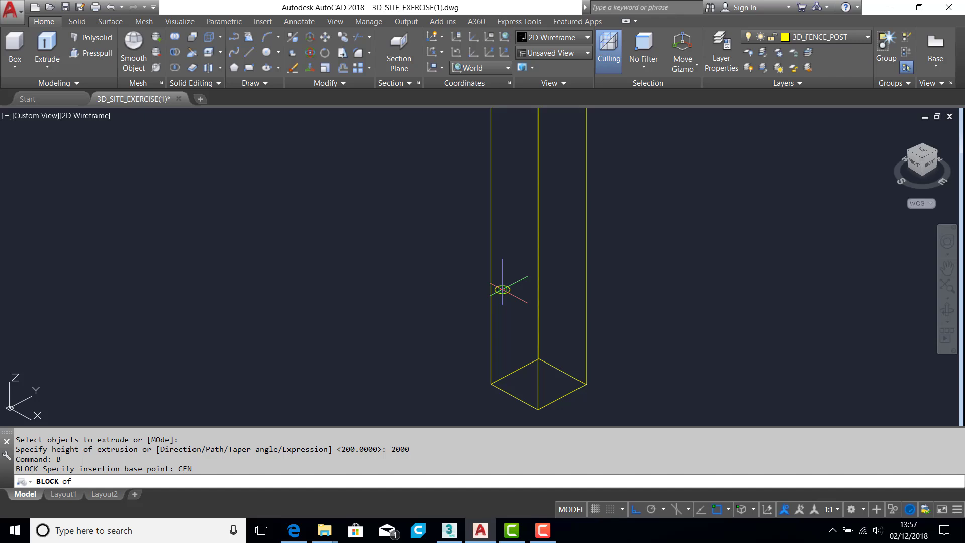
left_click(503, 291)
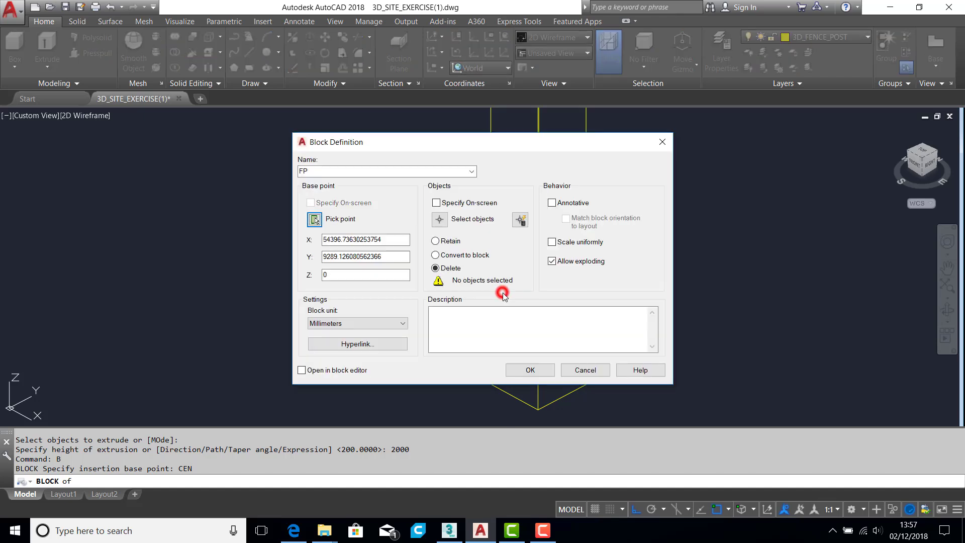
Step: Add the post solid to the FP block, retain the original object, and redefine the existing block definition
left_click(440, 219)
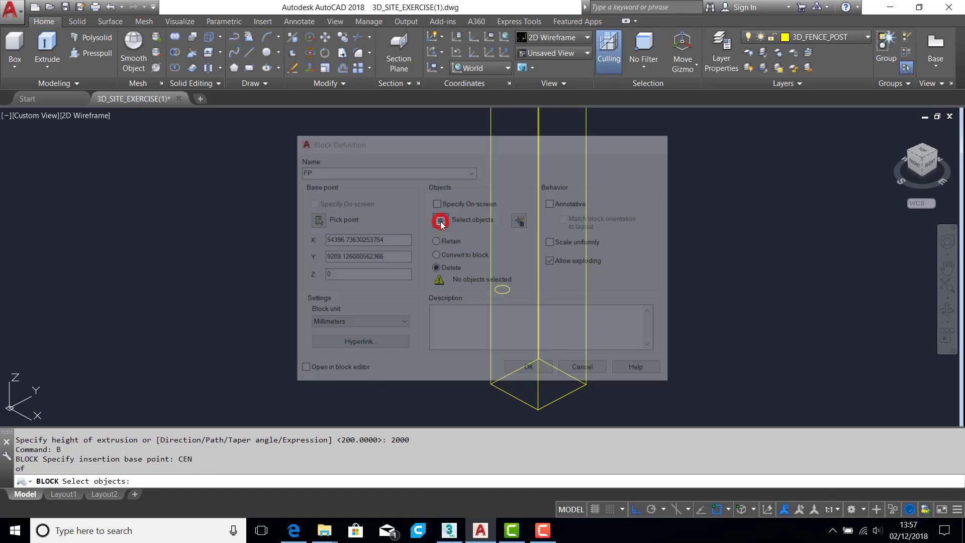
left_click(491, 224)
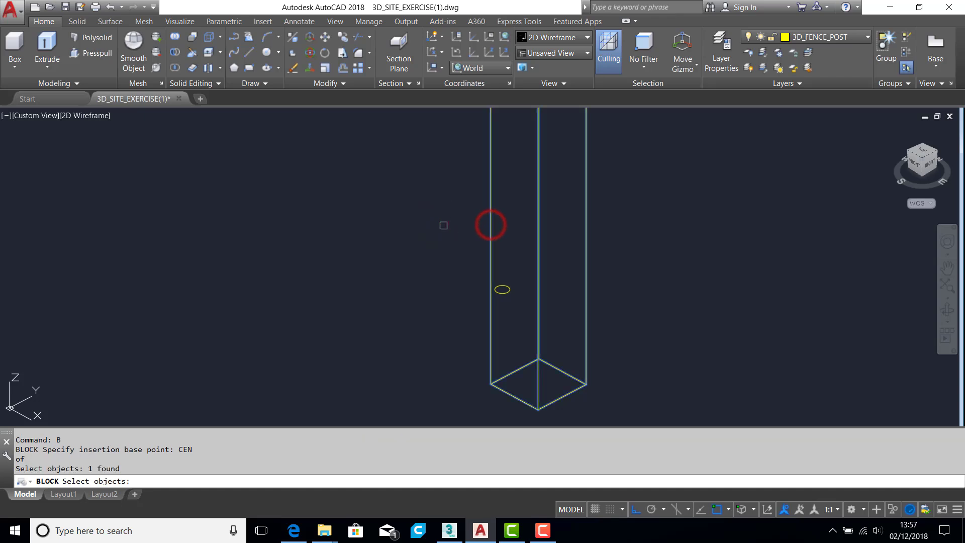
key("Return")
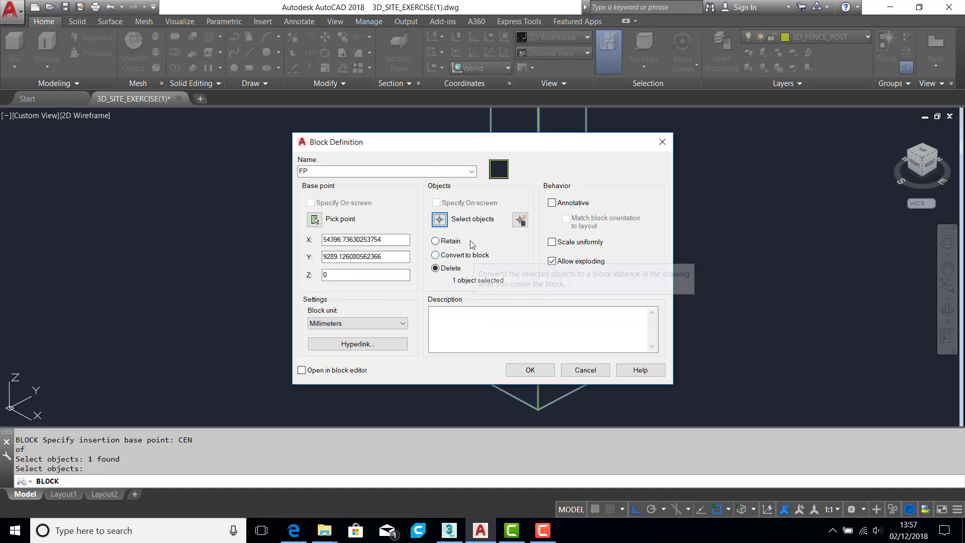
left_click(436, 241)
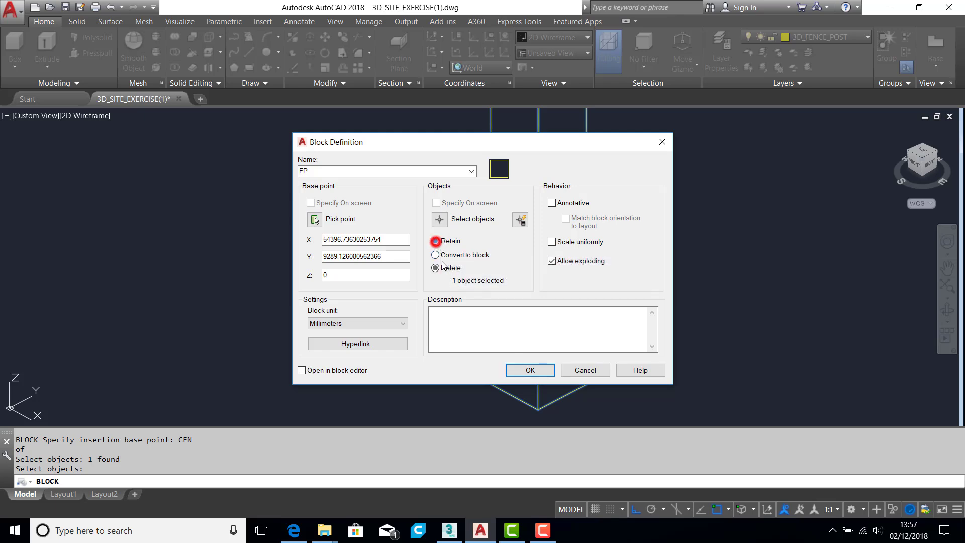
left_click(530, 370)
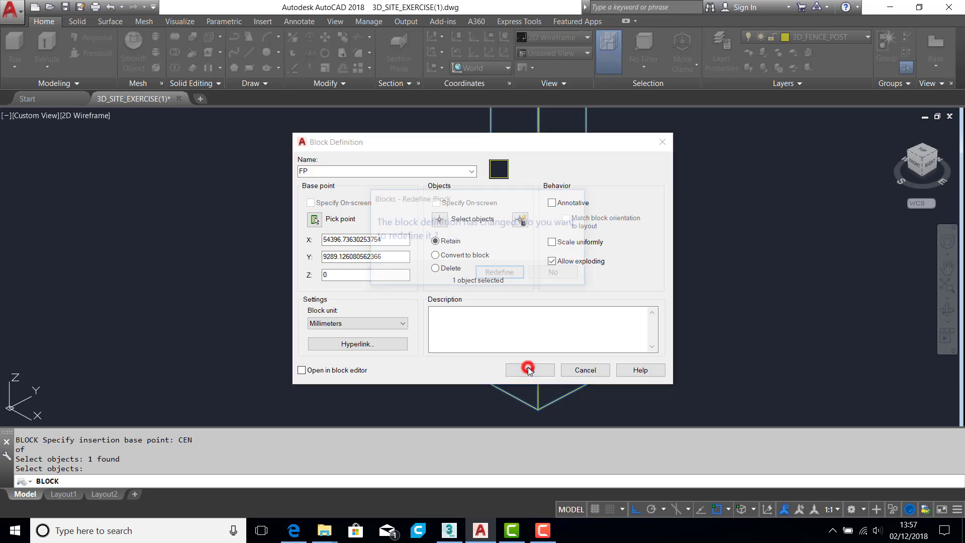
left_click(501, 270)
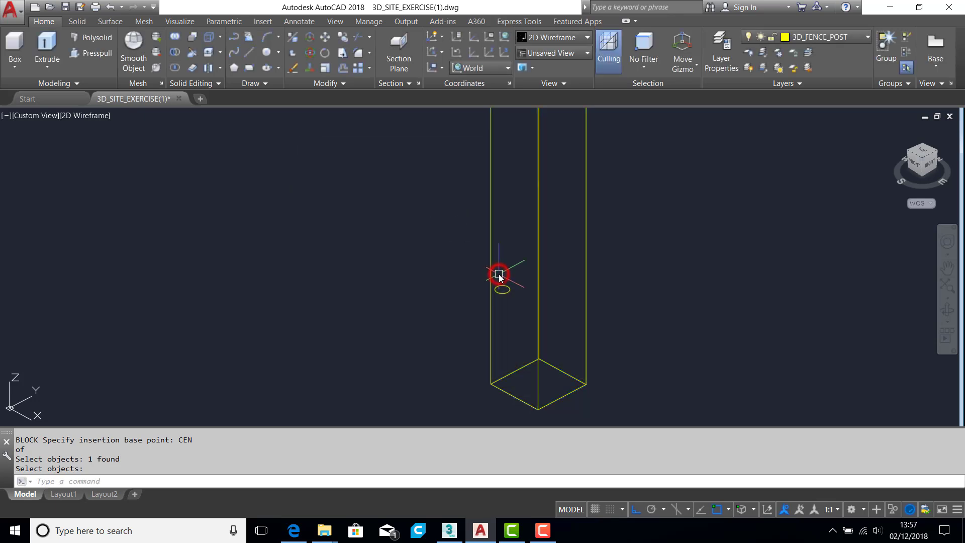
Step: Use Measure to place FP blocks along the perimeter fence polyline every 2400 units, aligned with the polyline
scroll(573, 221, "down", 10)
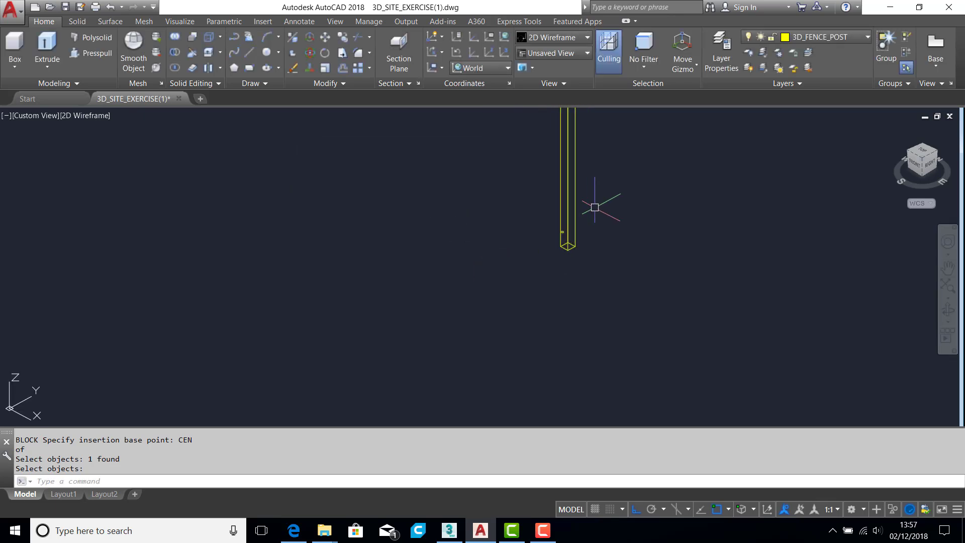
scroll(552, 216, "up", 4)
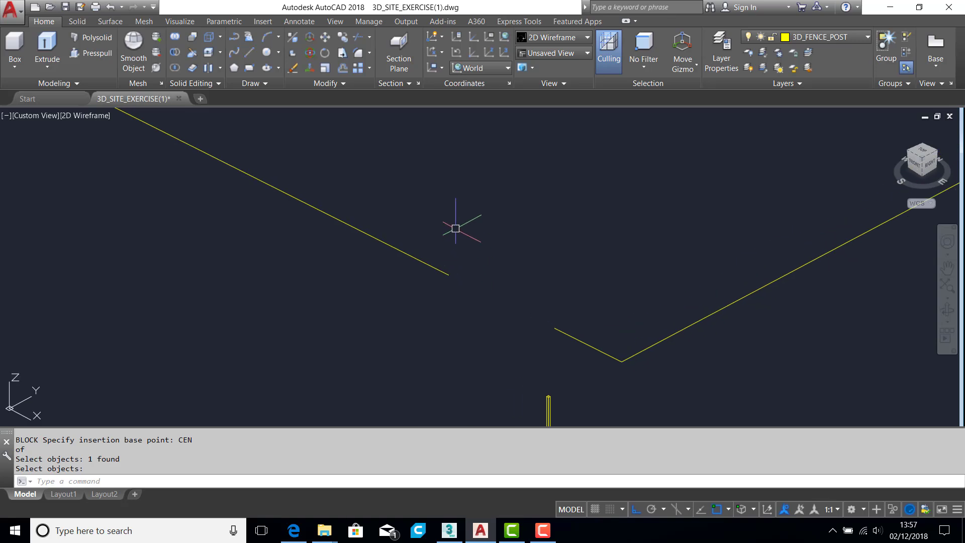
scroll(455, 222, "down", 3)
middle_click_drag(453, 222, 425, 303)
scroll(442, 263, "up", 2)
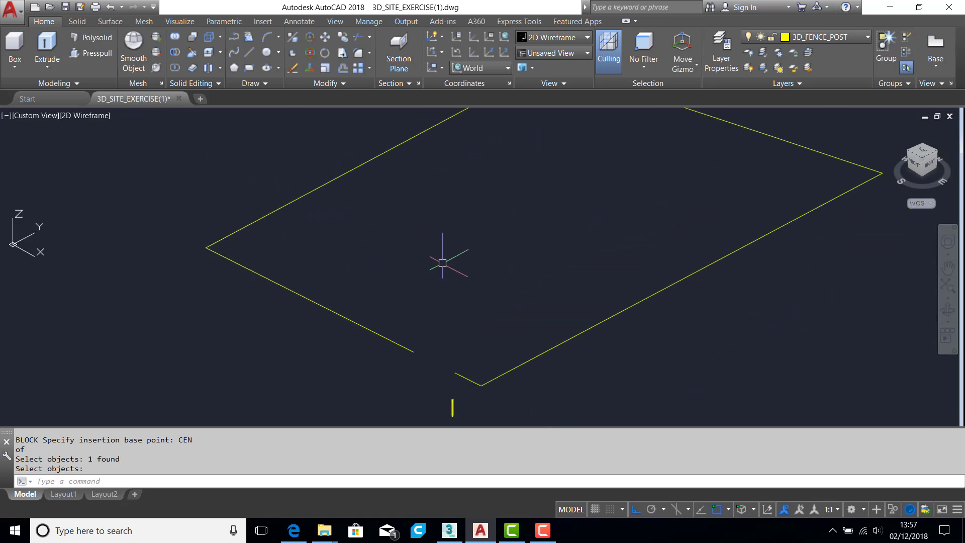
middle_click_drag(442, 263, 417, 286)
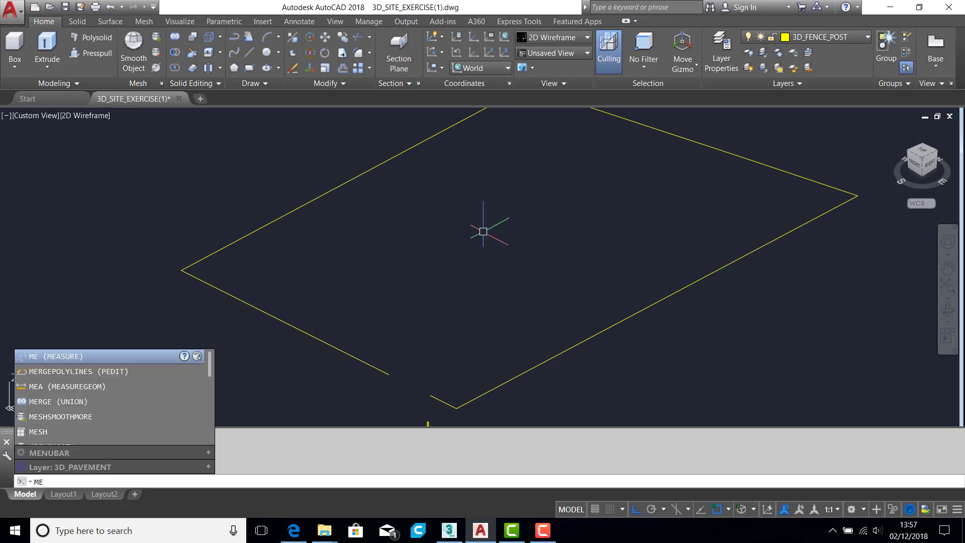
key("Return")
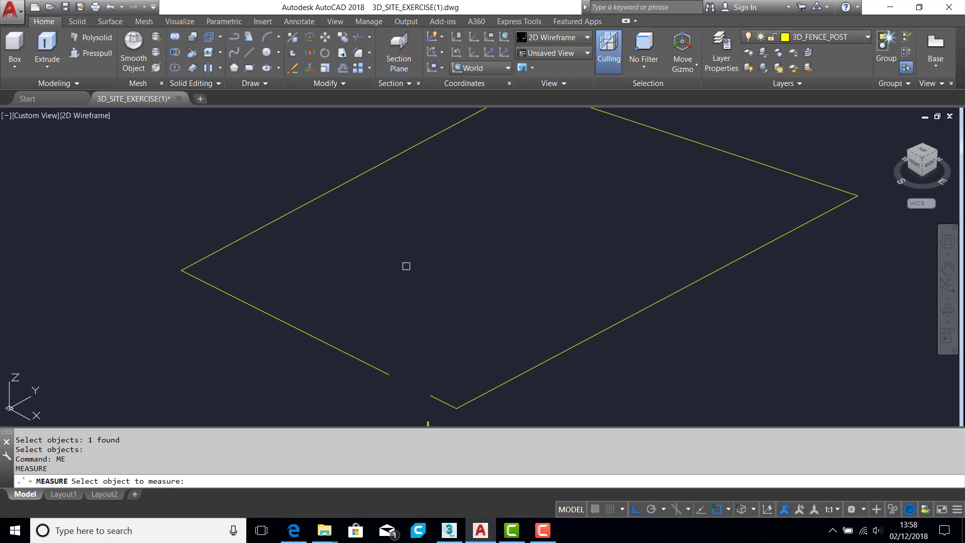
left_click(362, 361)
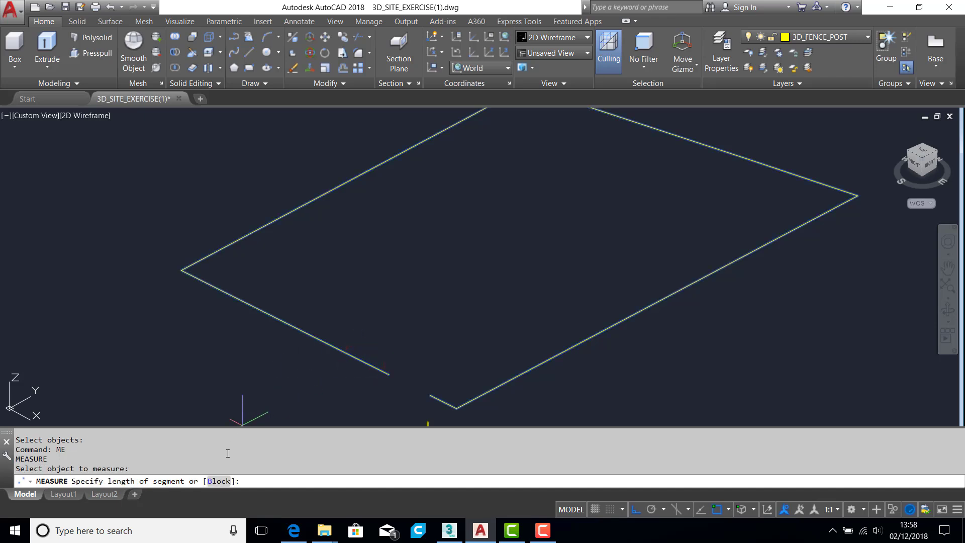
left_click(217, 481)
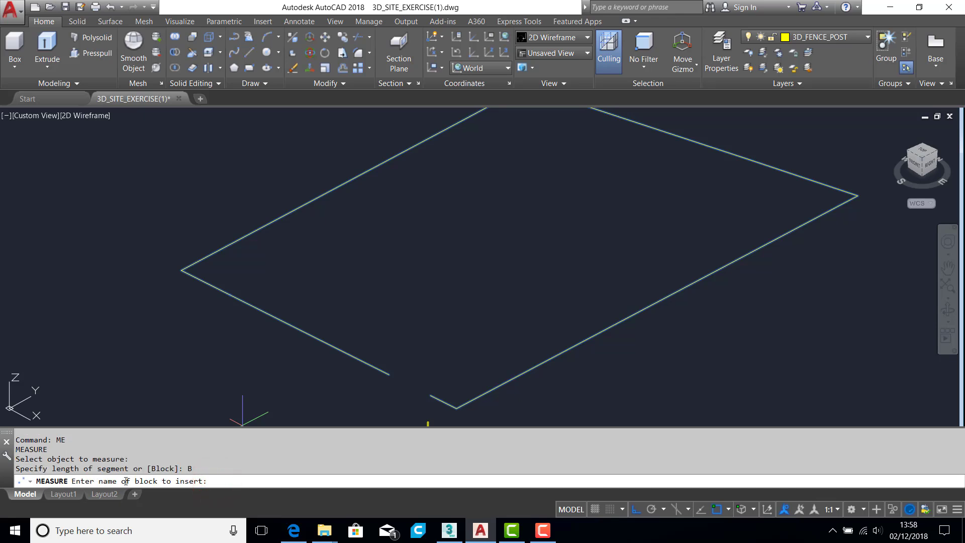
type("FP")
key("Return")
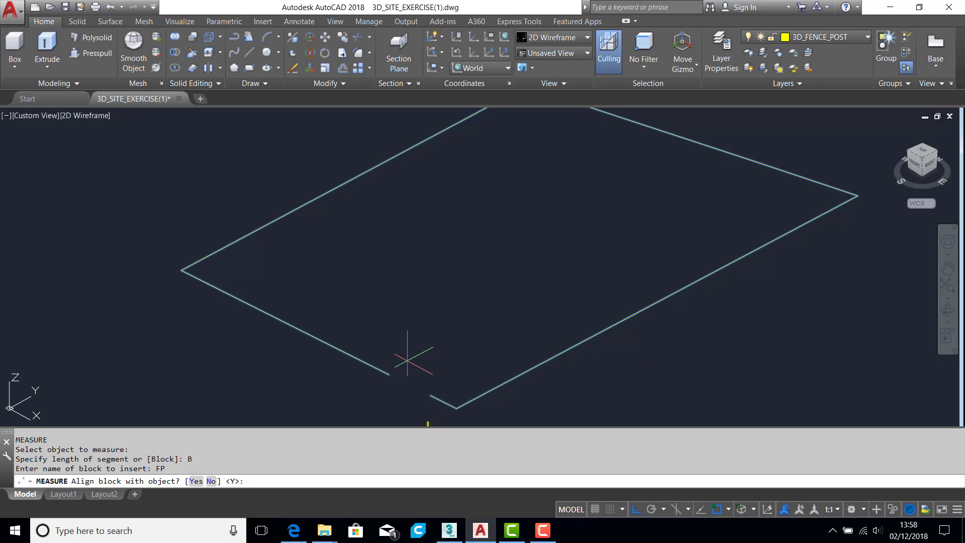
key("Return")
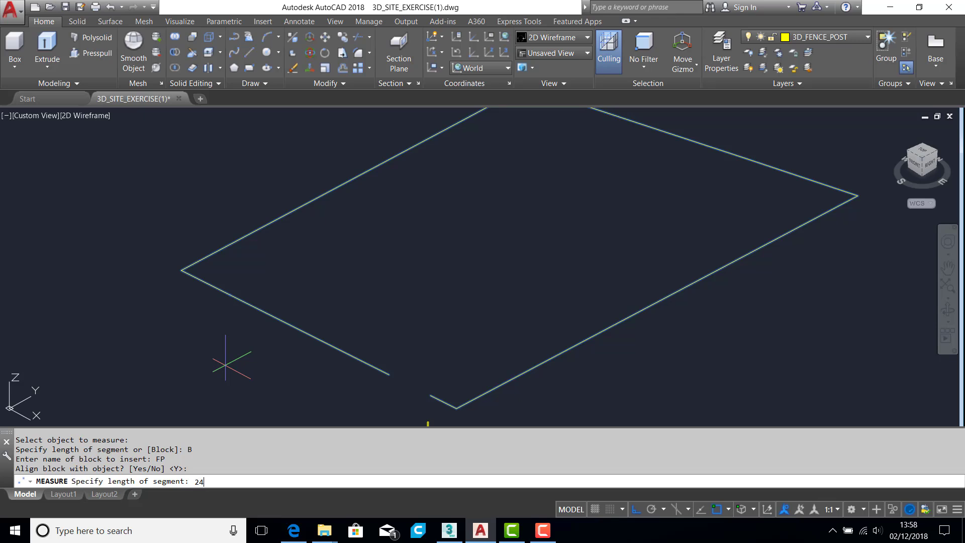
key("Return")
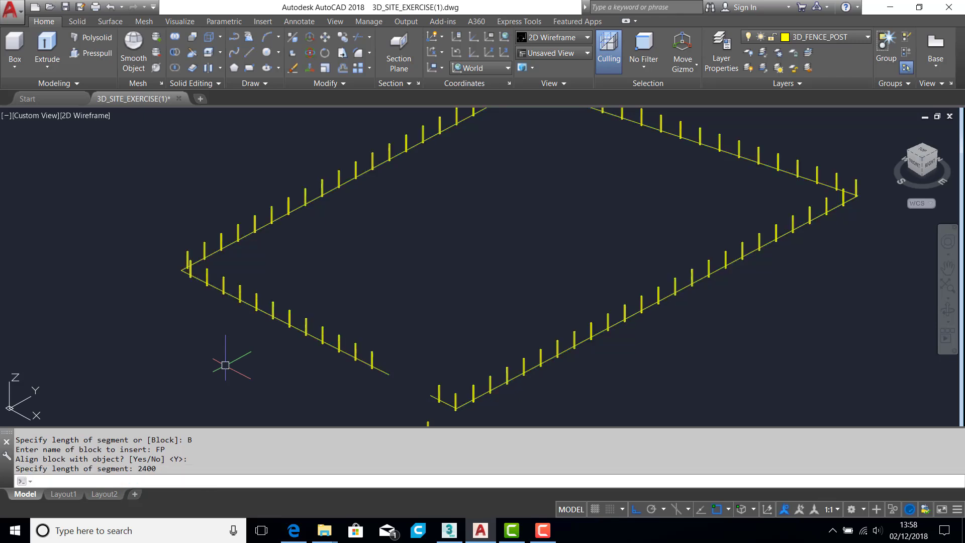
Step: Examine in 3D and in plan view how the distributed fence posts sit relative to the perimeter line and the original post
scroll(373, 360, "up", 5)
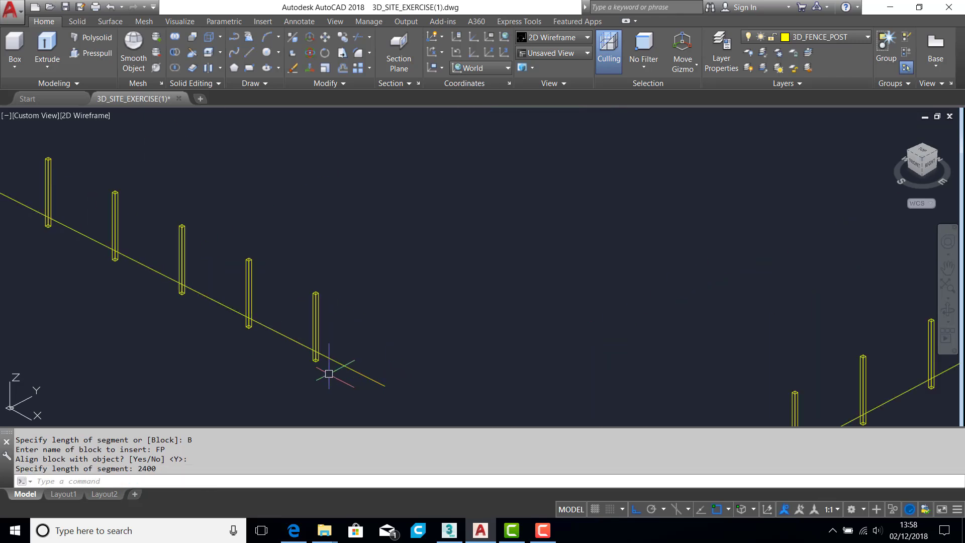
scroll(310, 361, "up", 6)
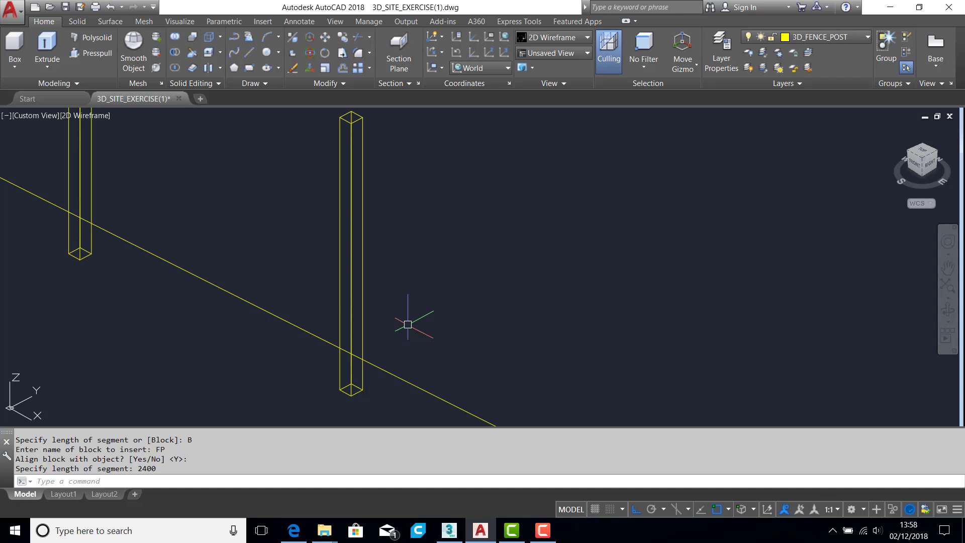
key("Return")
key("Return")
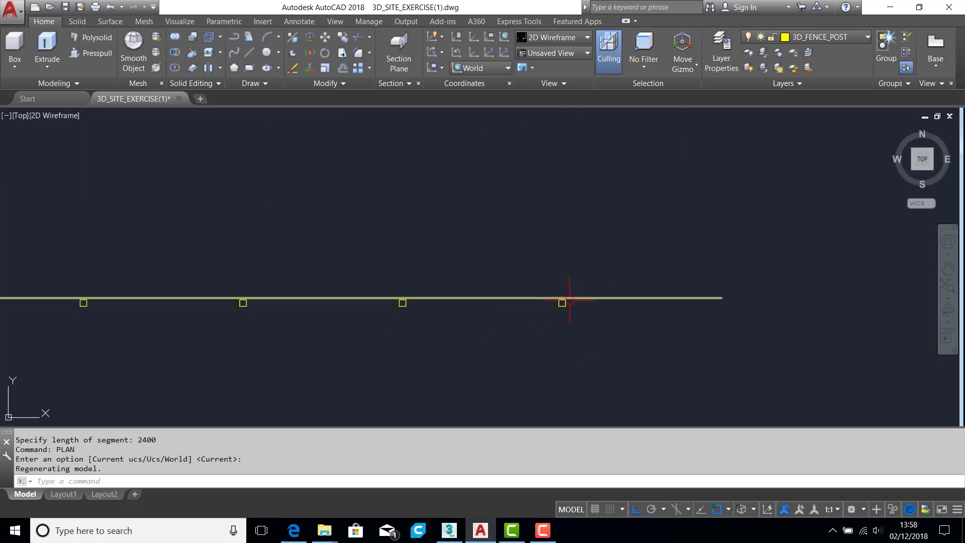
scroll(558, 302, "up", 5)
scroll(556, 301, "down", 10)
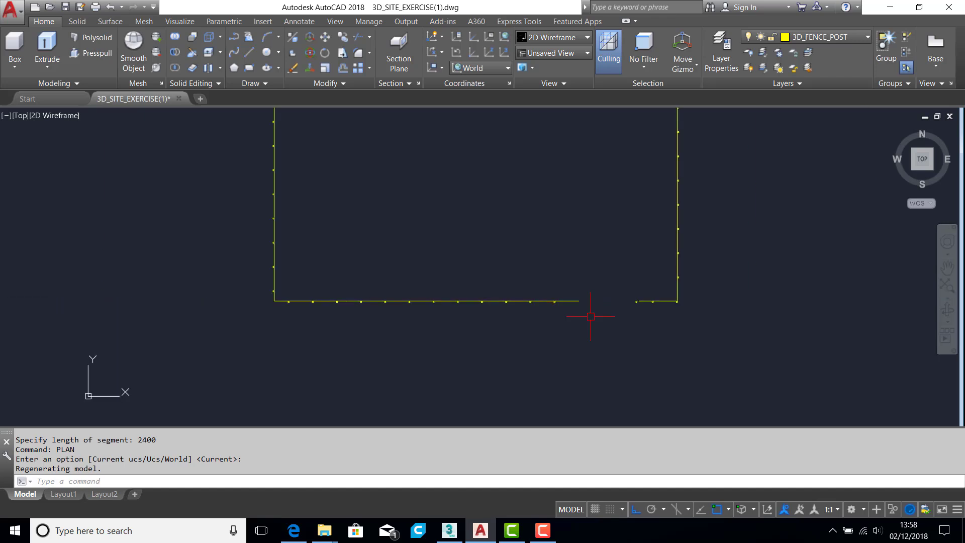
scroll(627, 329, "up", 10)
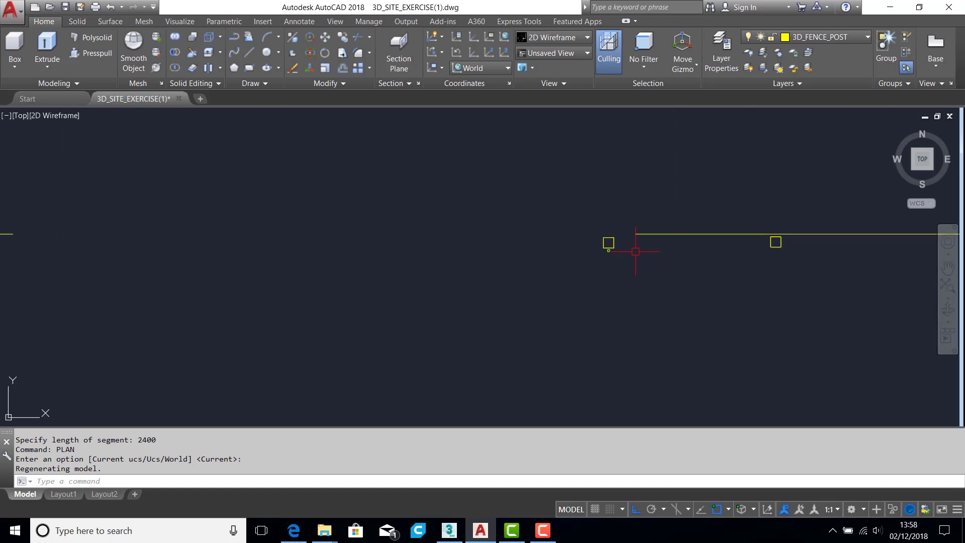
scroll(599, 246, "up", 4)
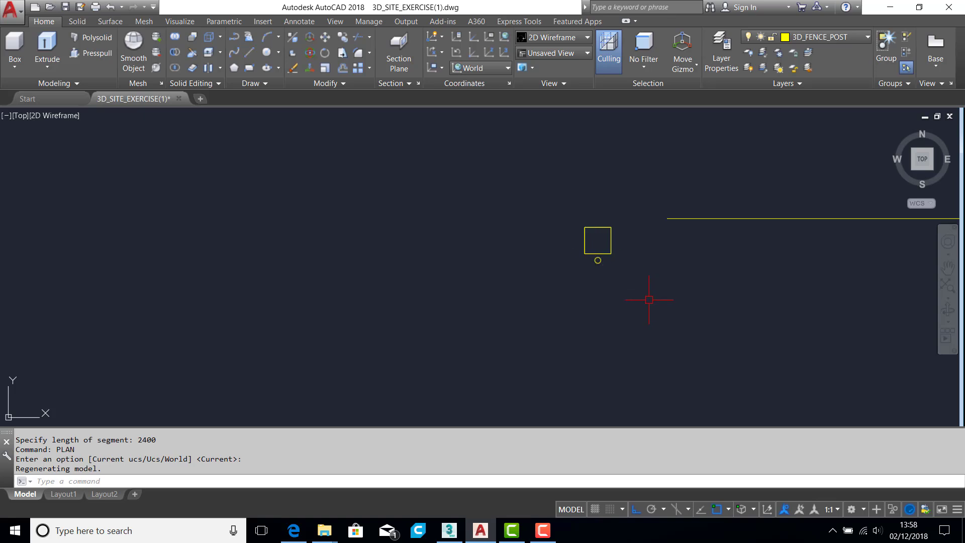
Step: Rotate the original post solid half a turn about the small circle's centre so it sits on the circle's opposite side
middle_click_drag(649, 300, 590, 281, "shift")
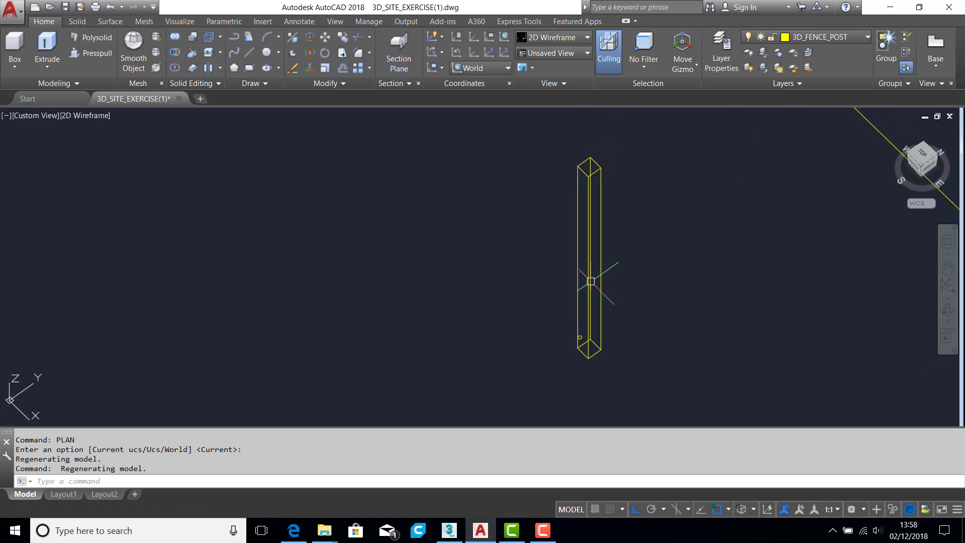
type("O")
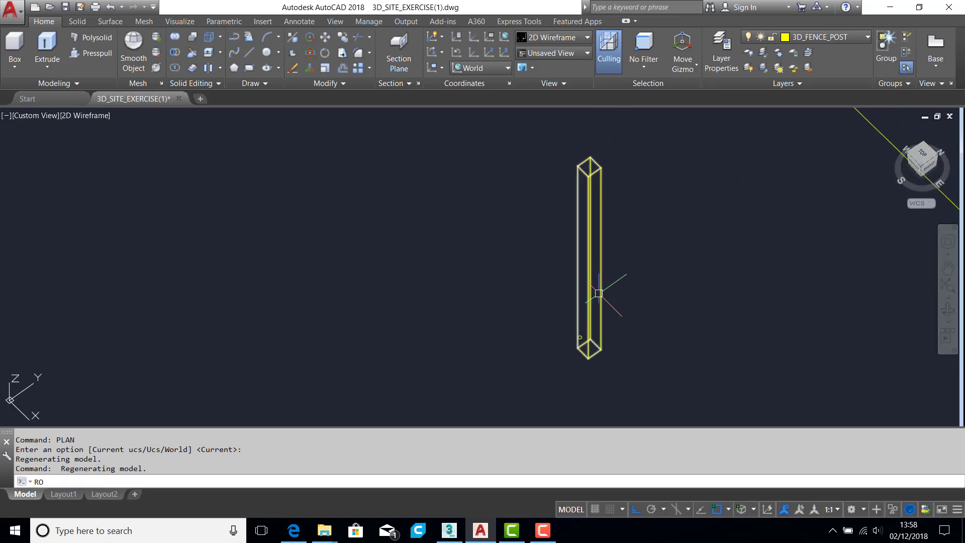
key("Return")
left_click(600, 291)
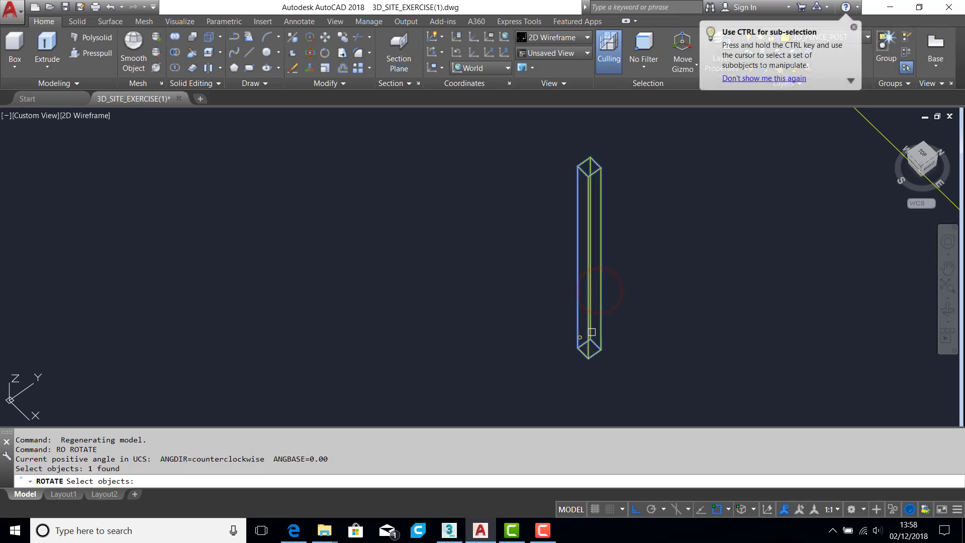
key("Return")
type("CEN")
key("Return")
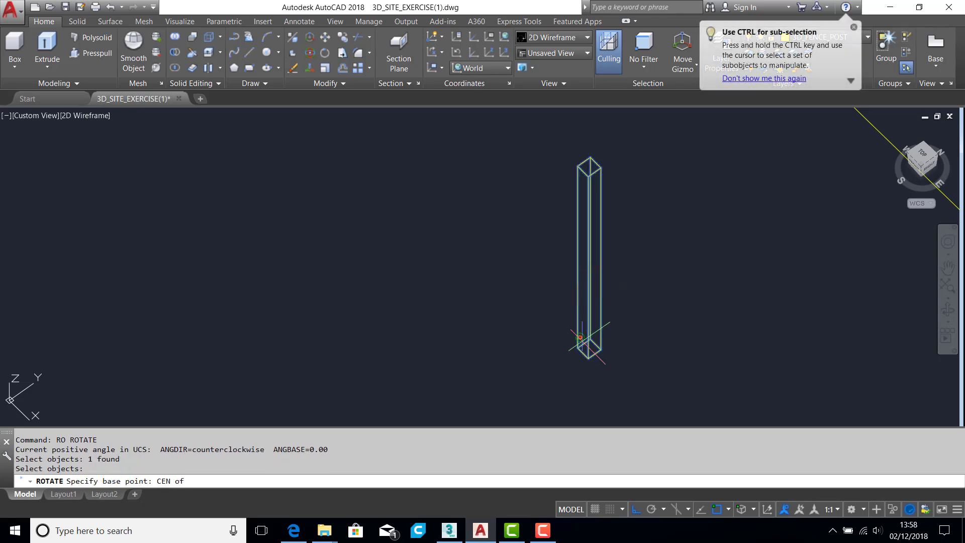
left_click(580, 336)
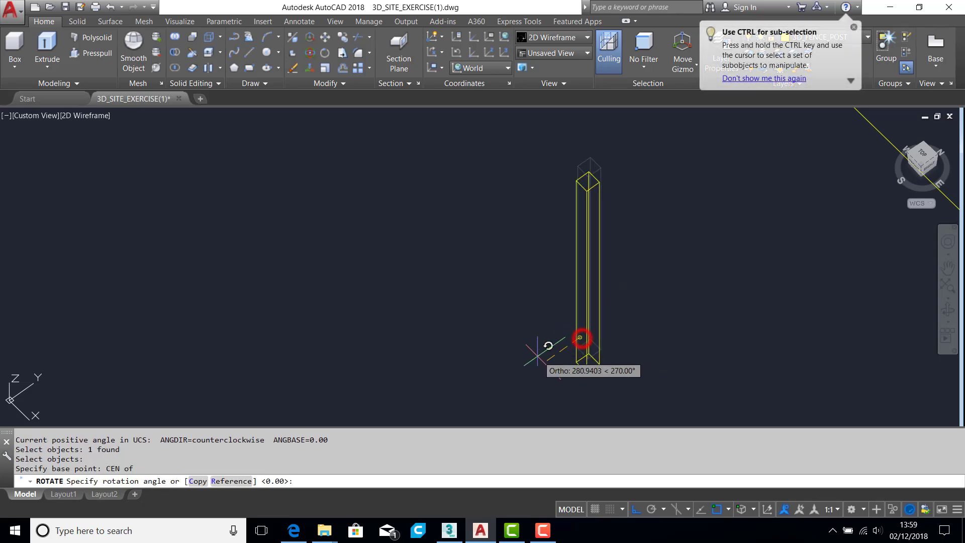
left_click(507, 276)
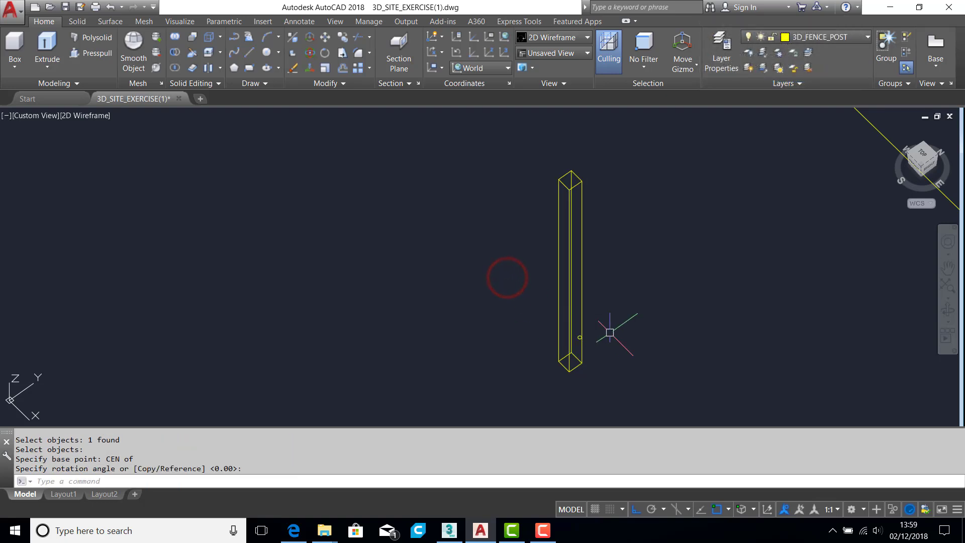
Step: Start redefining the FP block with its base point at the centre of the small circle
type("B")
key("Return")
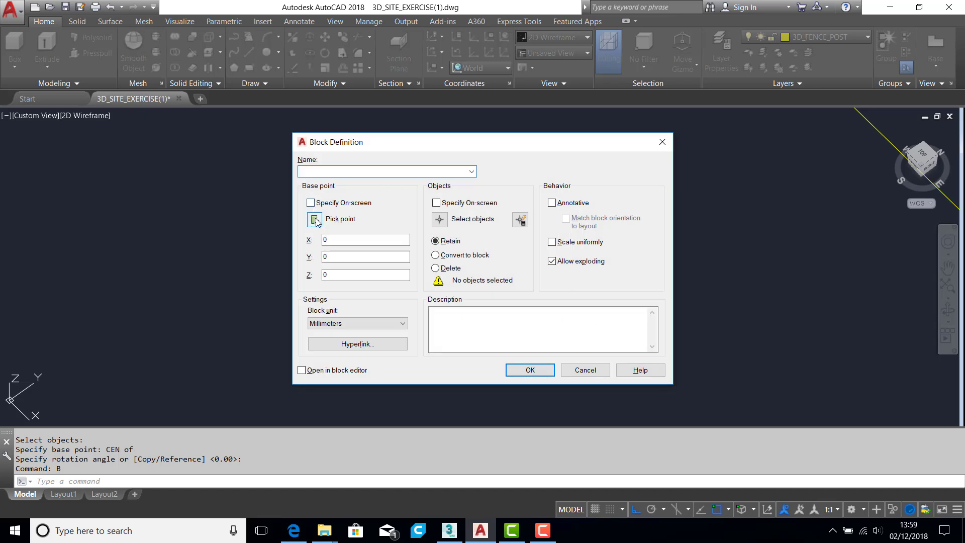
left_click(472, 172)
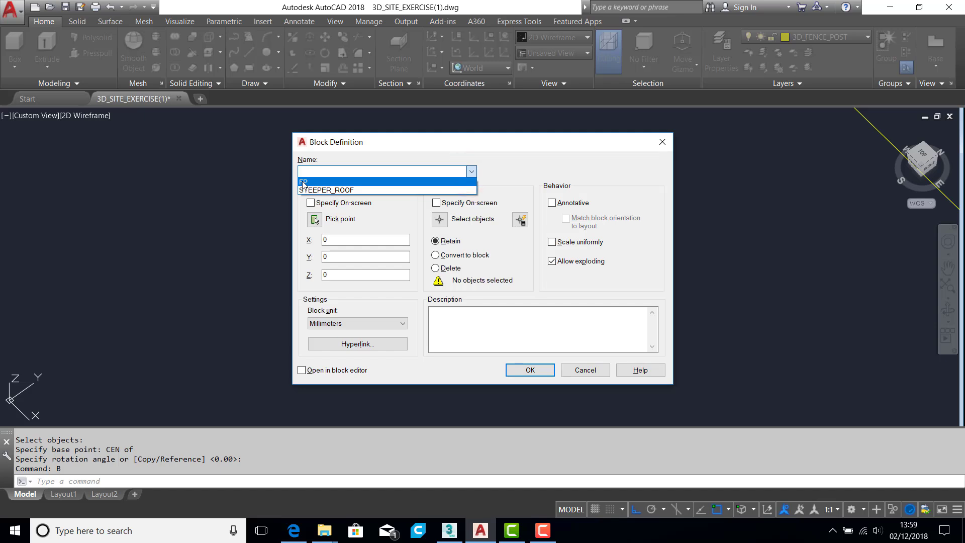
left_click(304, 184)
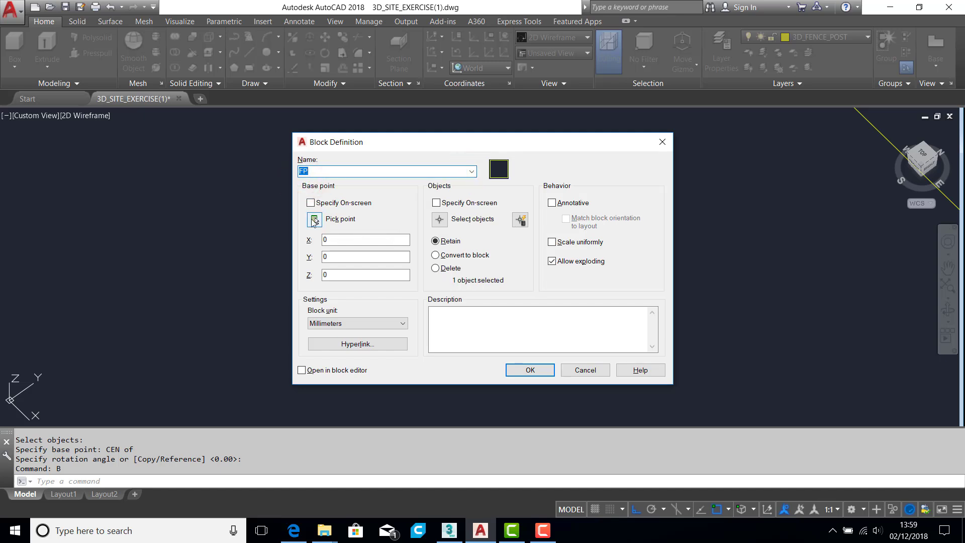
left_click(314, 220)
type("CEN")
key("space")
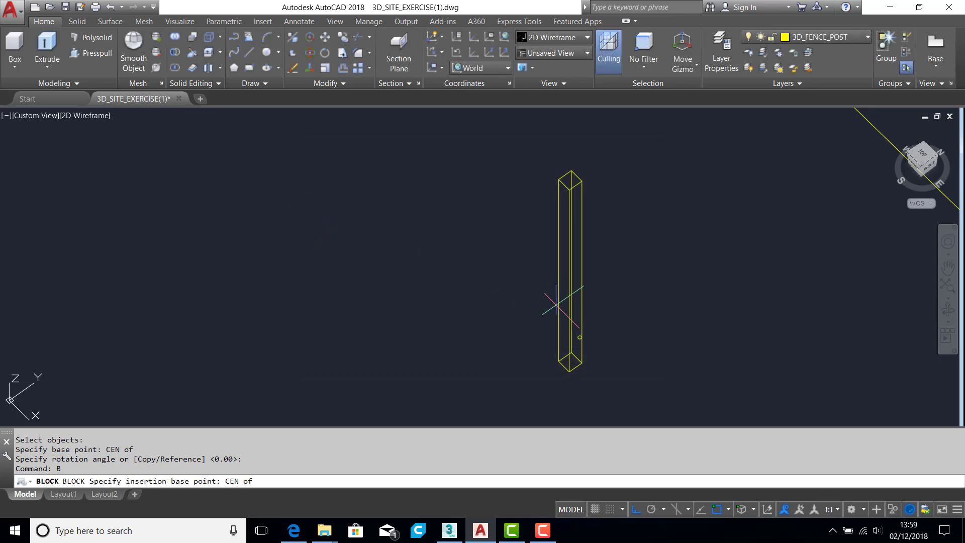
left_click(580, 337)
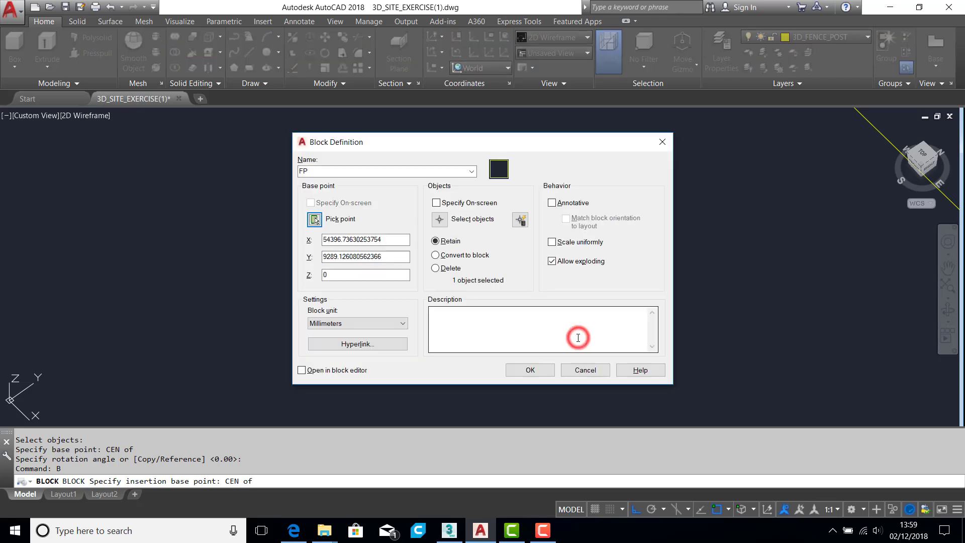
Step: Use the rotated post solid as the FP block's object and redefine all existing instances
left_click(440, 220)
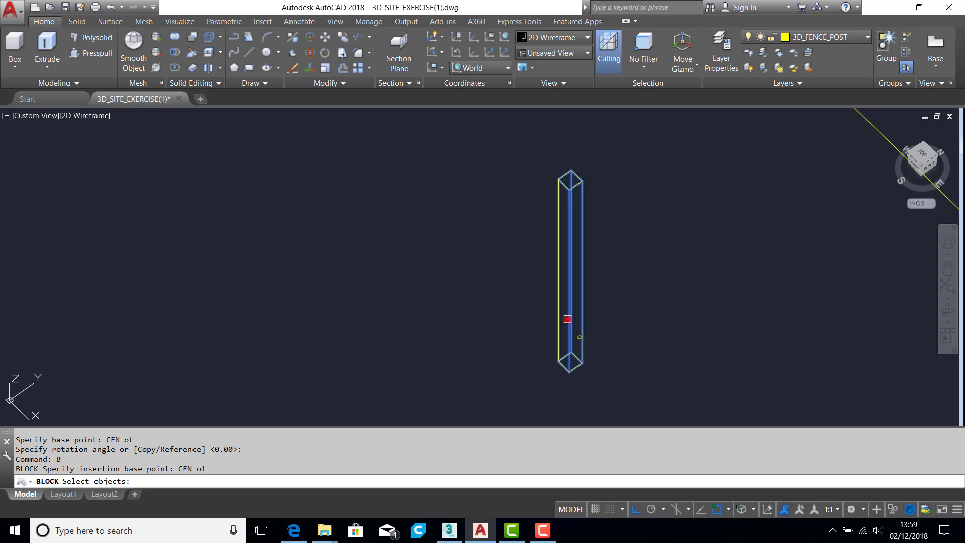
left_click(568, 319)
key("Return")
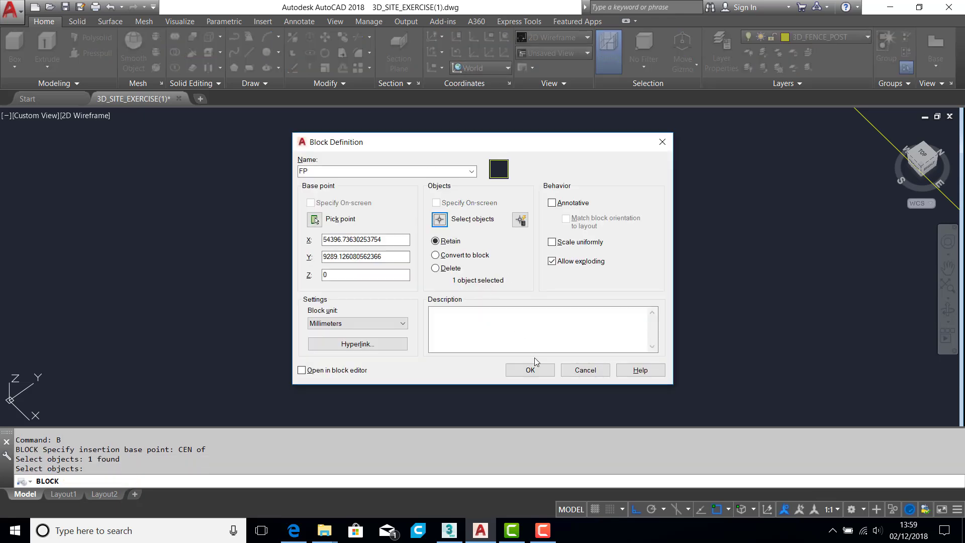
left_click(529, 371)
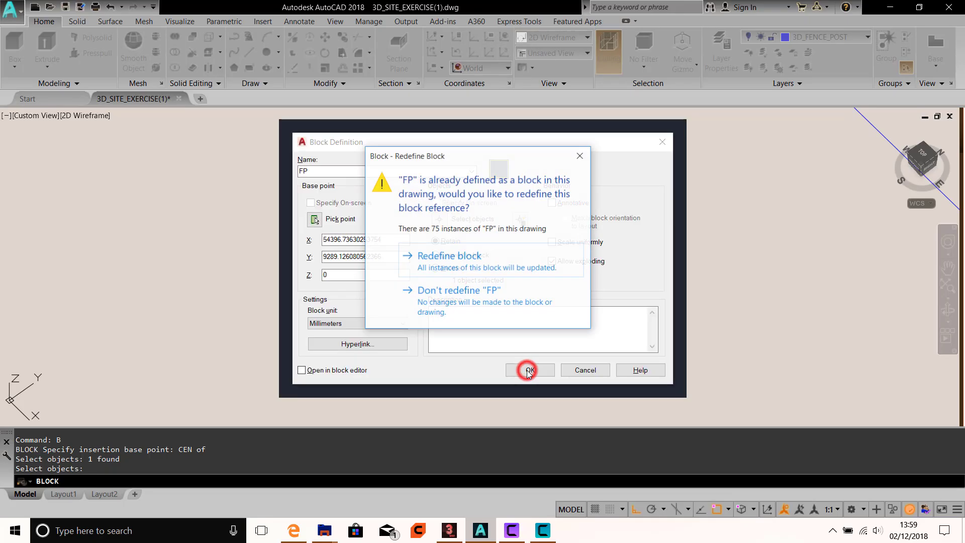
left_click(447, 260)
scroll(573, 215, "down", 5)
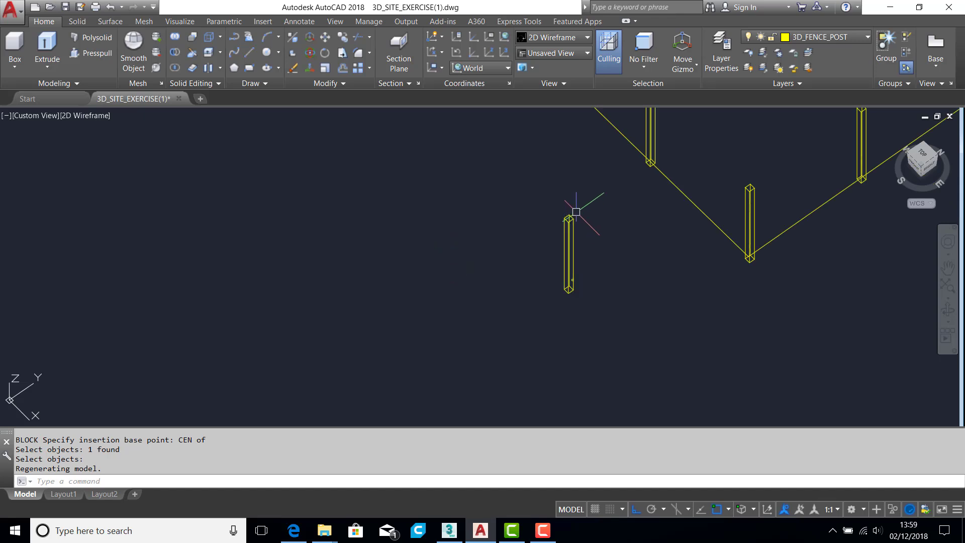
Step: Switch to plan view and examine the redefined posts' positions along the front fence line near the gate opening
key("Return")
key("Return")
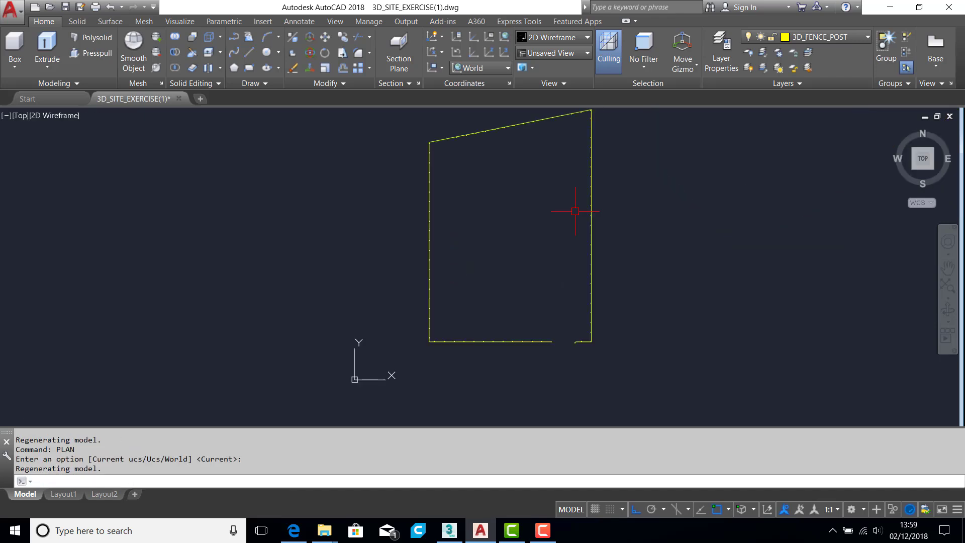
scroll(542, 345, "up", 10)
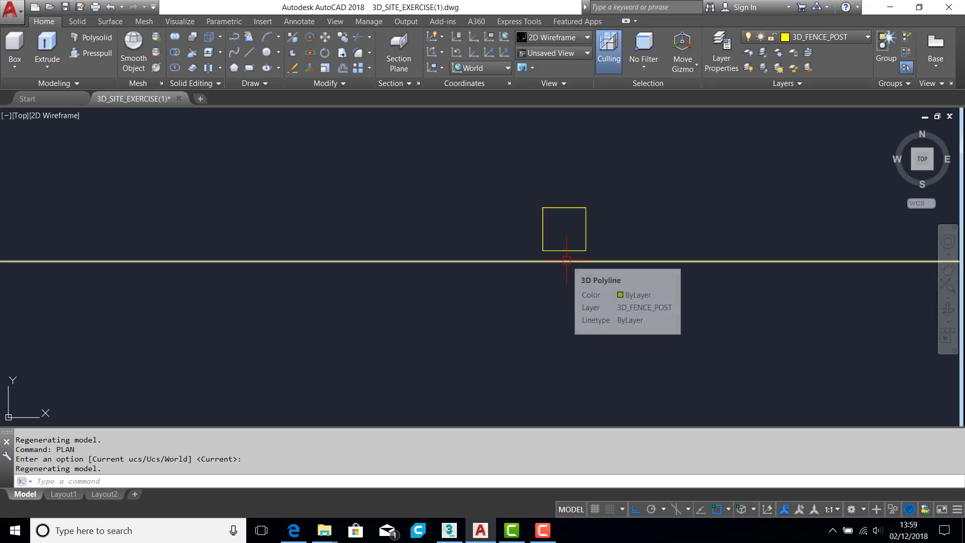
scroll(583, 268, "down", 4)
scroll(583, 268, "down", 5)
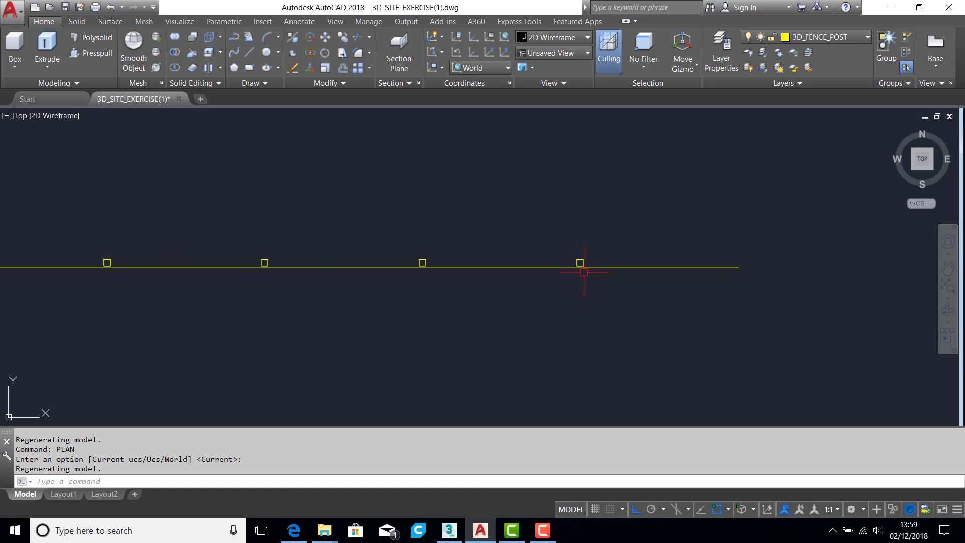
scroll(657, 270, "down", 4)
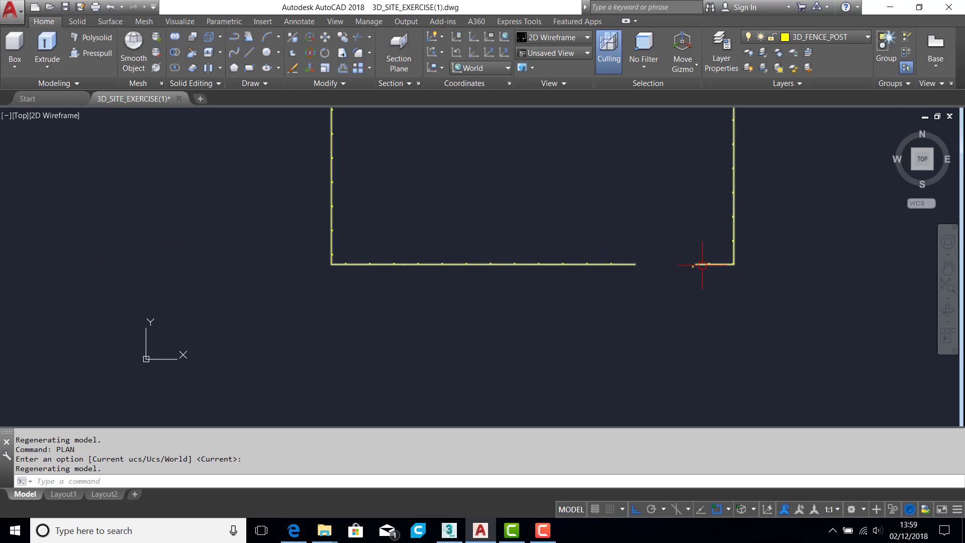
scroll(672, 267, "up", 6)
middle_click_drag(773, 248, 442, 248)
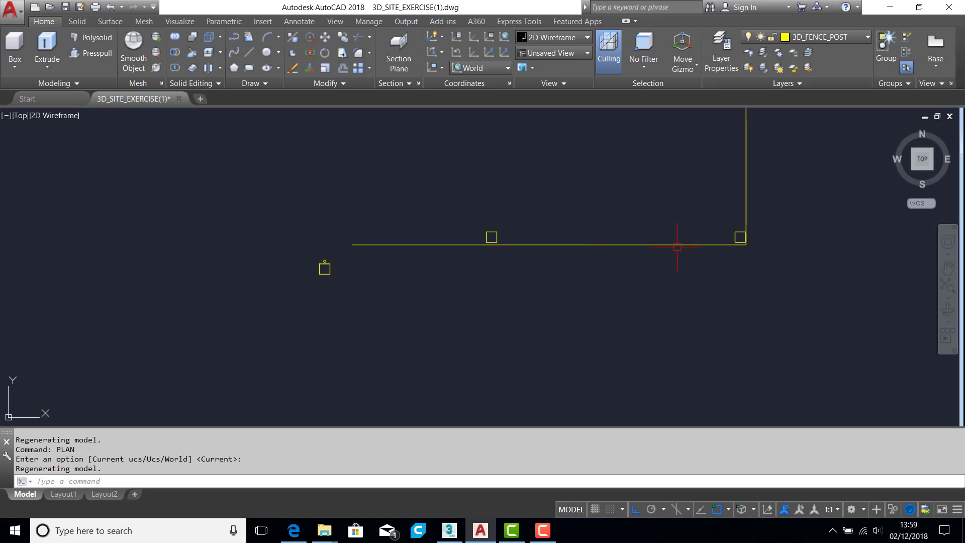
Step: Draw a short horizontal polyline from the front corner post's outer lower corner across the vertical fence line
scroll(732, 233, "up", 3)
scroll(785, 238, "up", 2)
middle_click_drag(796, 255, 632, 224)
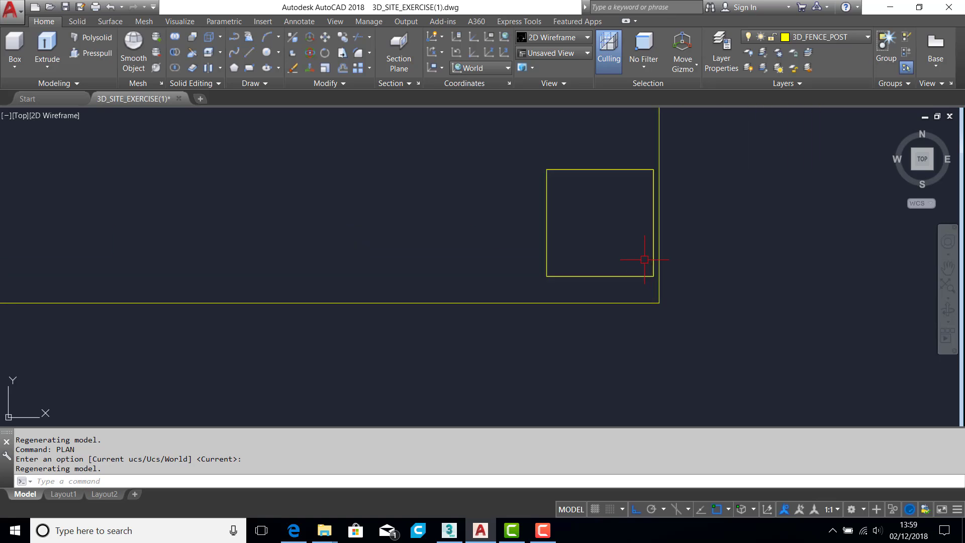
key("Return")
left_click(653, 276)
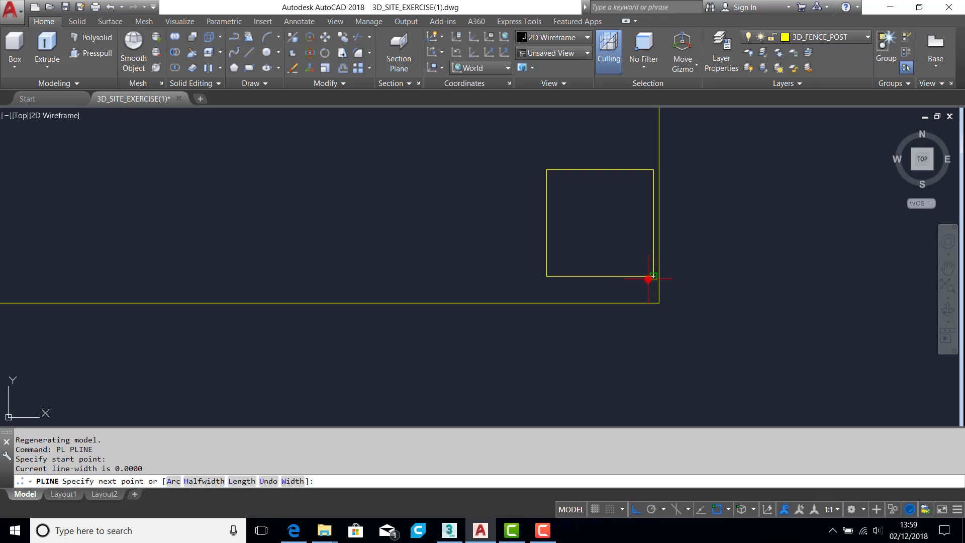
left_click(708, 276)
key("Return")
Step: Trim the short polyline's excess beyond the vertical fence line, using that line as the cutting edge
type("tr")
key("Return")
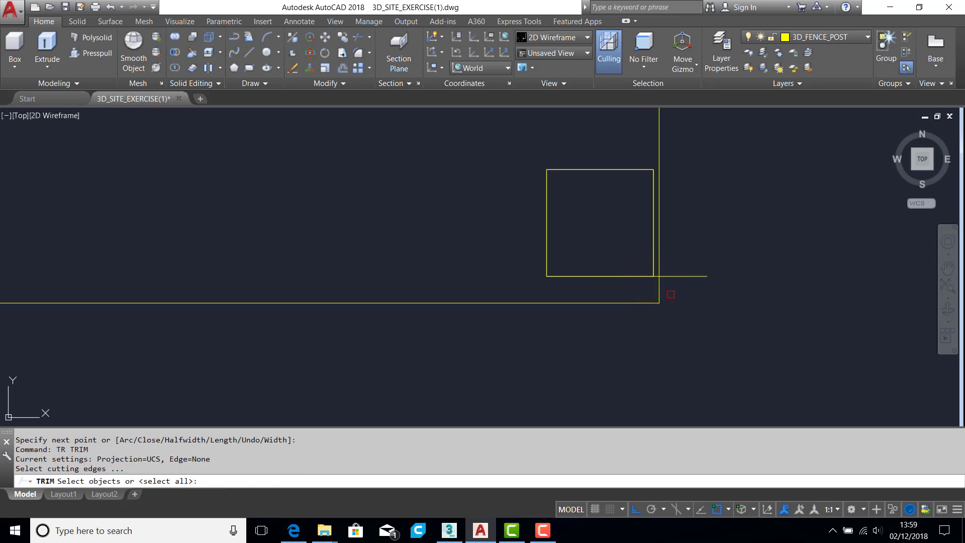
left_click(659, 291)
key("Return")
left_click(685, 277)
scroll(686, 278, "up", 3)
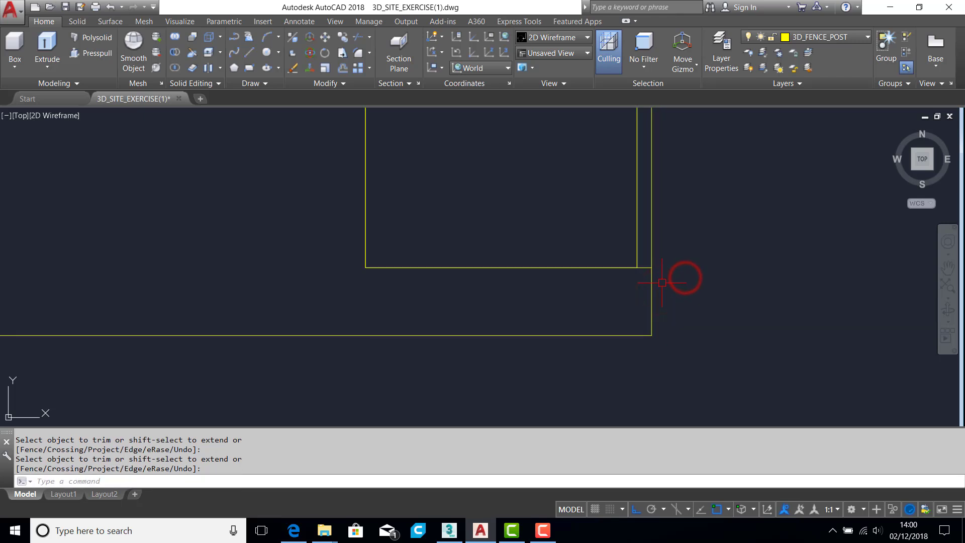
key("Escape")
key("Escape")
Step: Move the trimmed gap line horizontally to the clear area outside the fence corner
type("m")
key("Return")
left_click(644, 269)
key("Return")
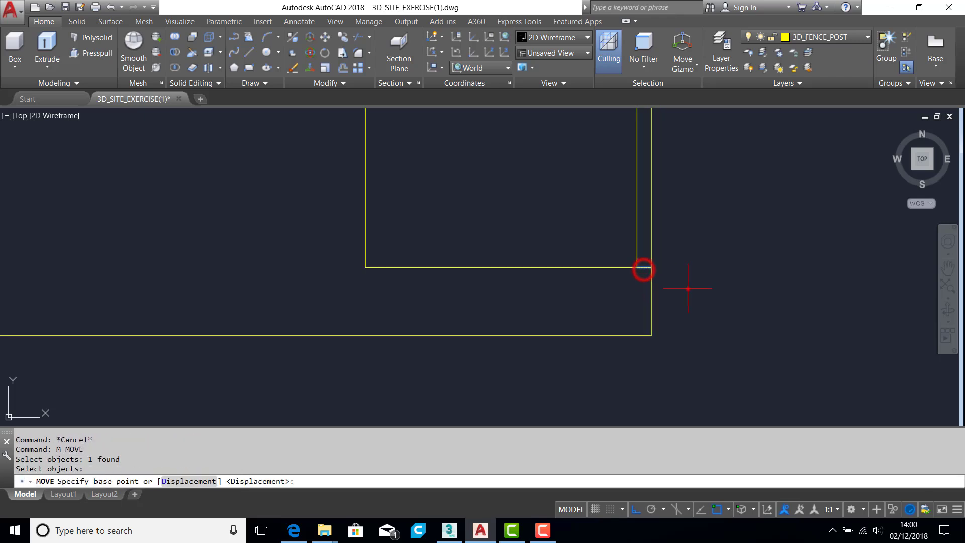
left_click(687, 286)
left_click(751, 288)
Step: Move the corner post horizontally by the gap line's length so its outer side meets the vertical fence line
key("Return")
left_click(636, 268)
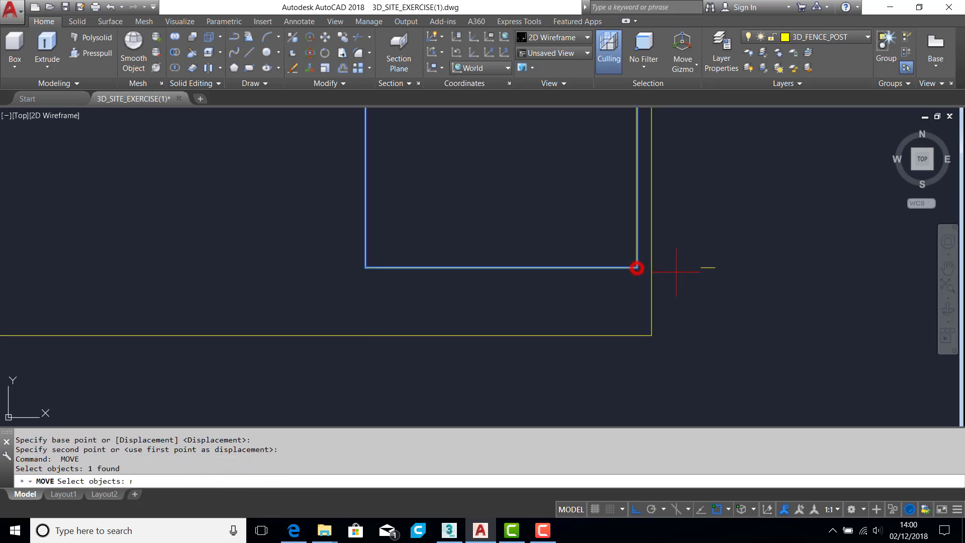
key("Return")
left_click(636, 267)
left_click(697, 269)
Step: Move the corner post 25 units horizontally inward from the vertical fence line
key("Return")
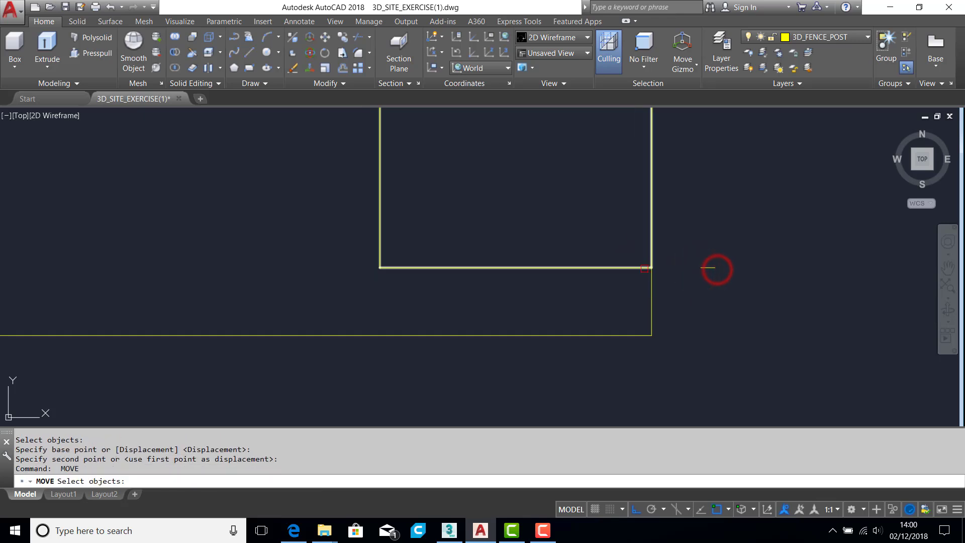
left_click(642, 267)
key("Return")
left_click(739, 305)
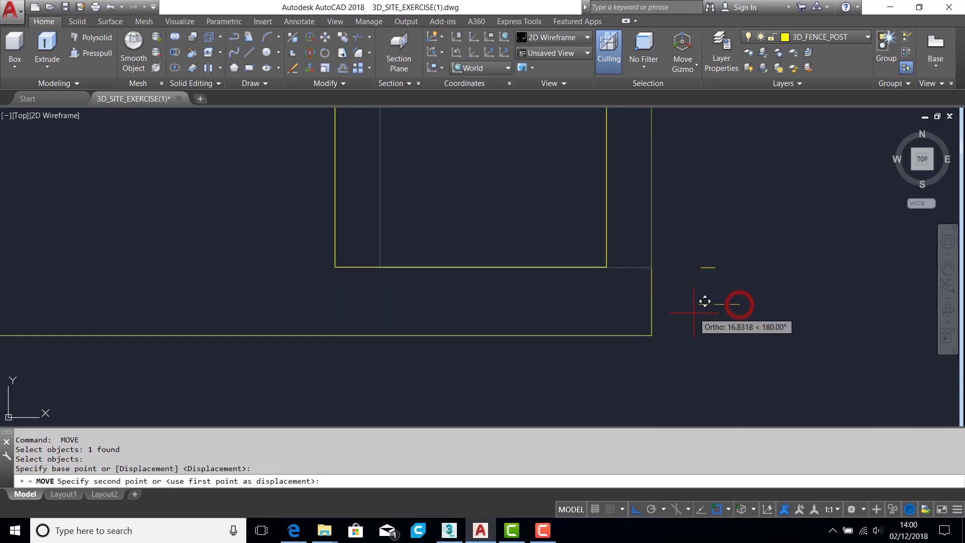
type("25")
key("Return")
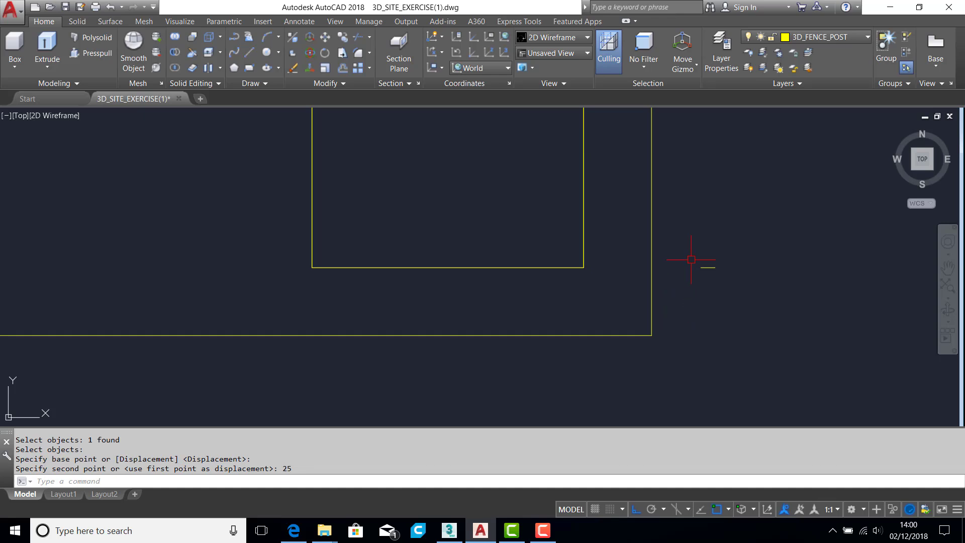
Step: Erase the short gap line outside the fence corner
type("e")
key("Return")
left_click(707, 268)
key("Return")
Step: Copy the post nearest the fence line's open end by its insertion point to that end, in a 3D view
scroll(634, 289, "down", 3)
middle_click_drag(425, 293, 686, 274)
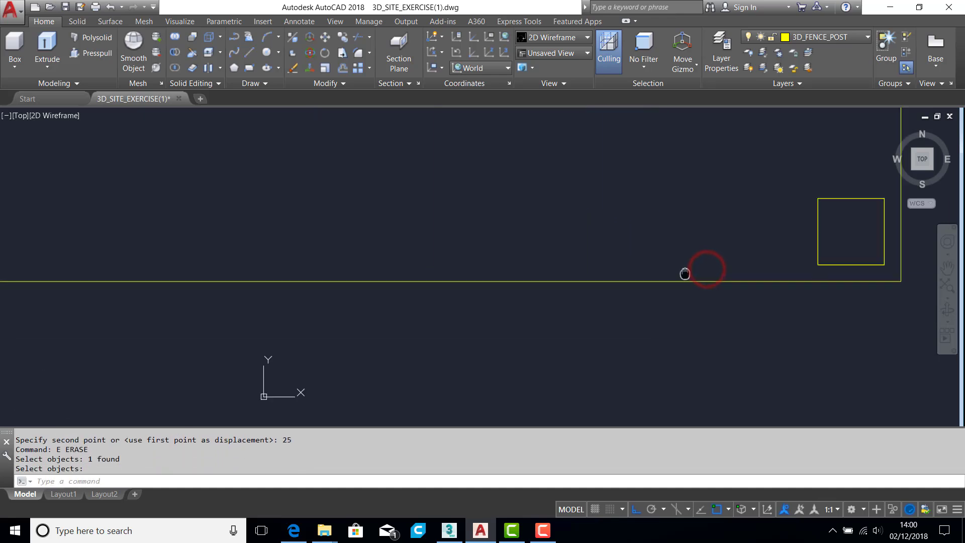
scroll(365, 265, "down", 4)
middle_click_drag(145, 202, 406, 207)
scroll(304, 266, "up", 4)
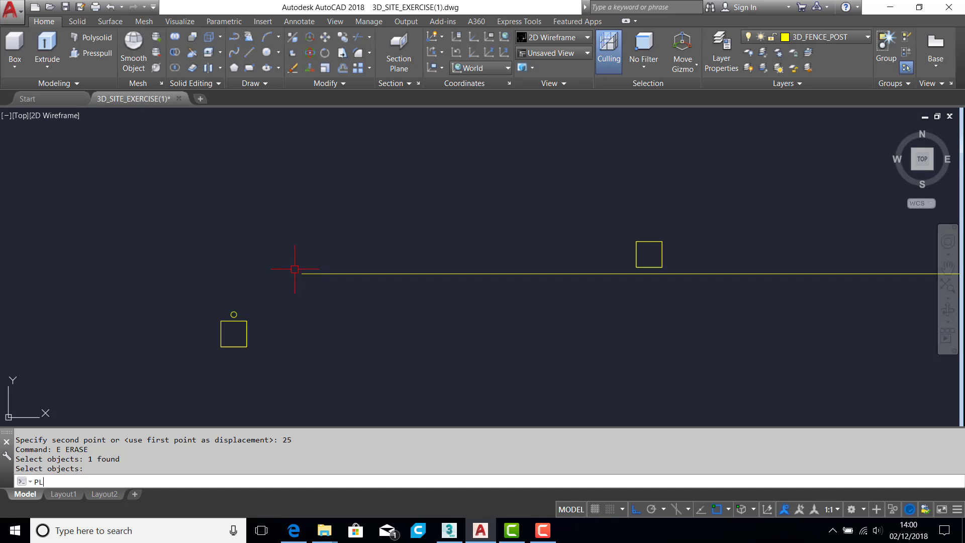
key("Escape")
key("Escape")
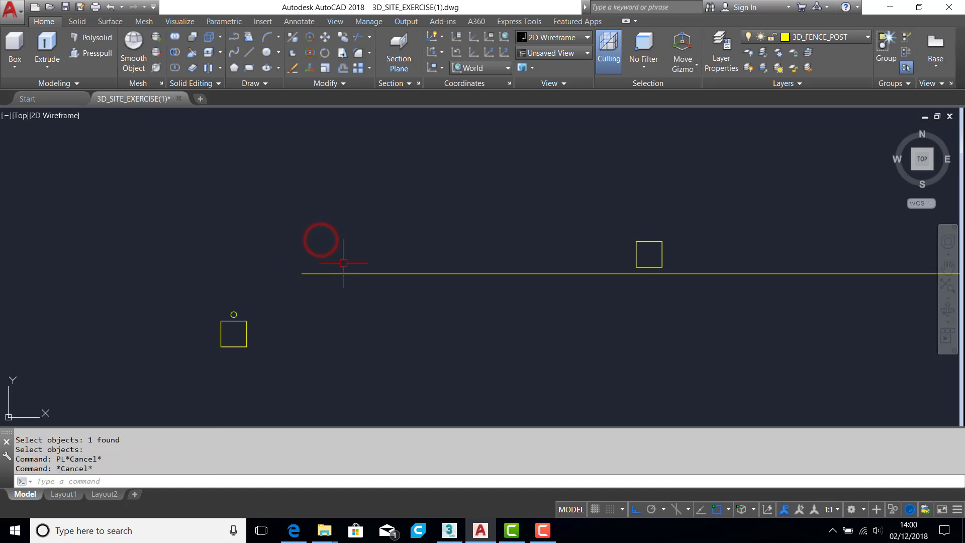
middle_click_drag(335, 262, 432, 258, "shift")
type("CP")
key("Return")
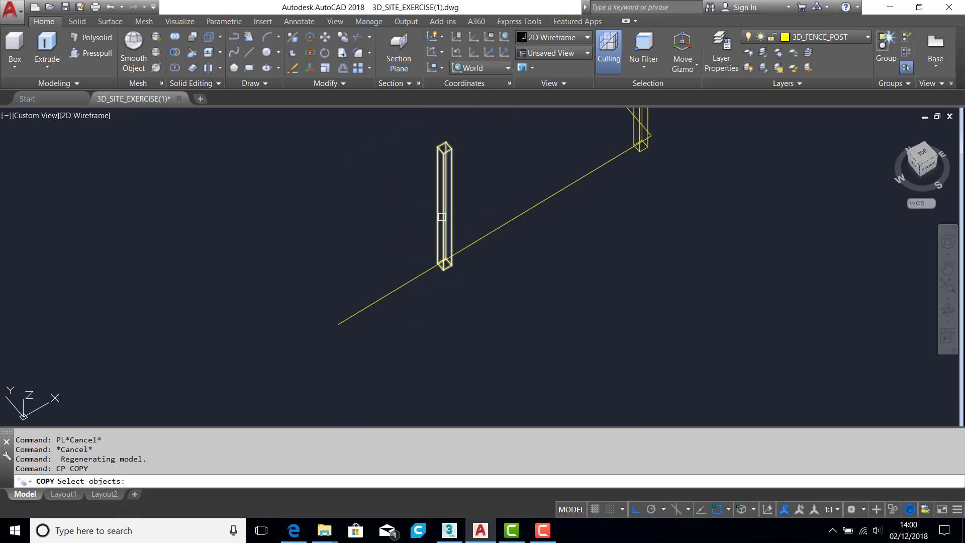
left_click(441, 215)
key("Return")
type("INS of")
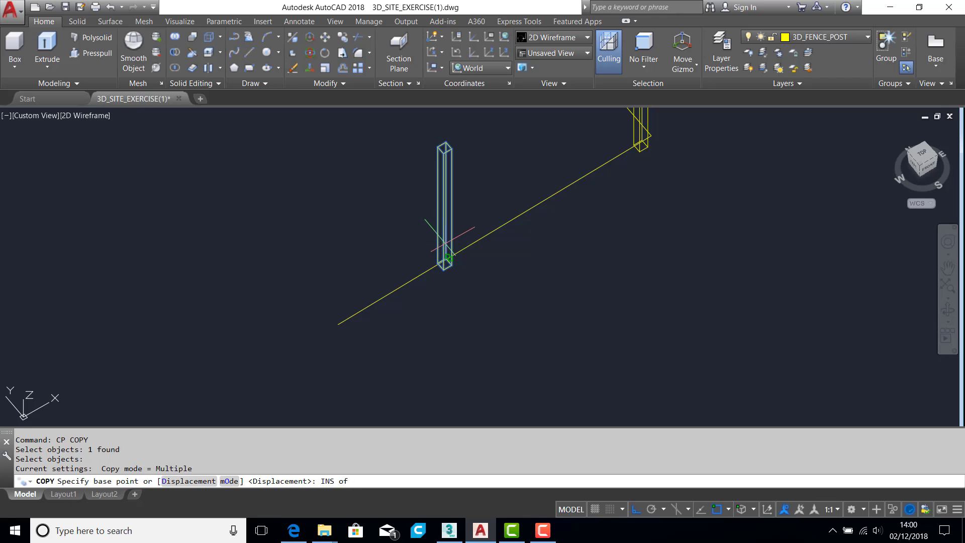
left_click(439, 244)
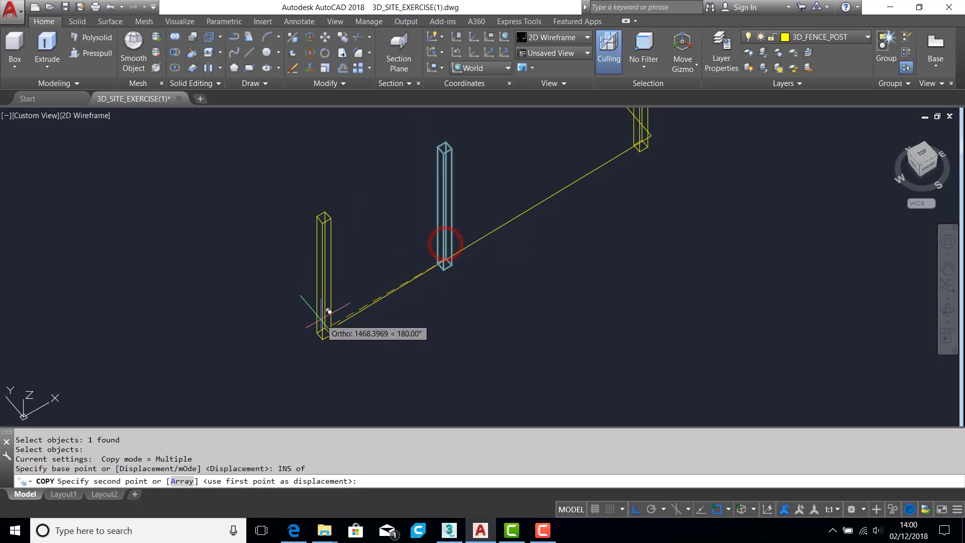
left_click(335, 327)
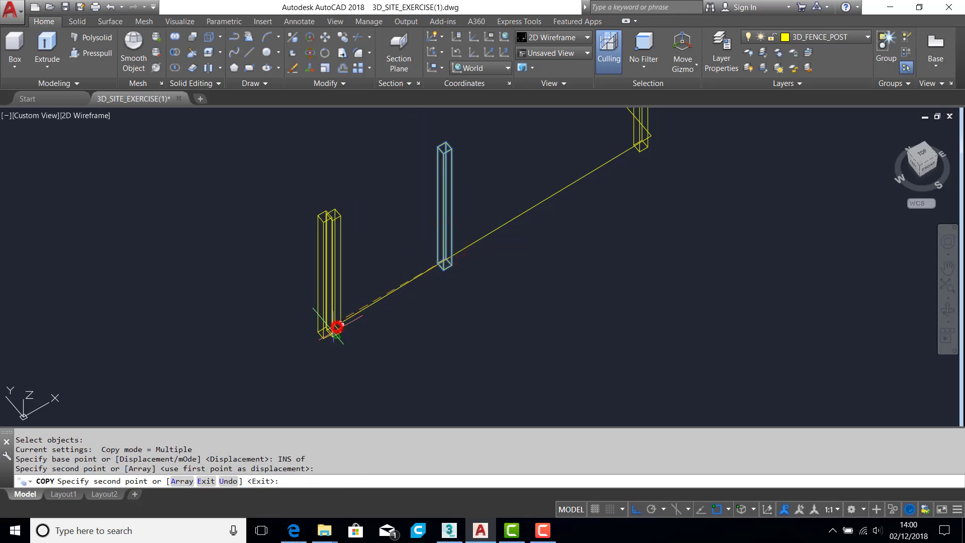
scroll(342, 309, "up", 5)
scroll(362, 277, "up", 2)
key("Return")
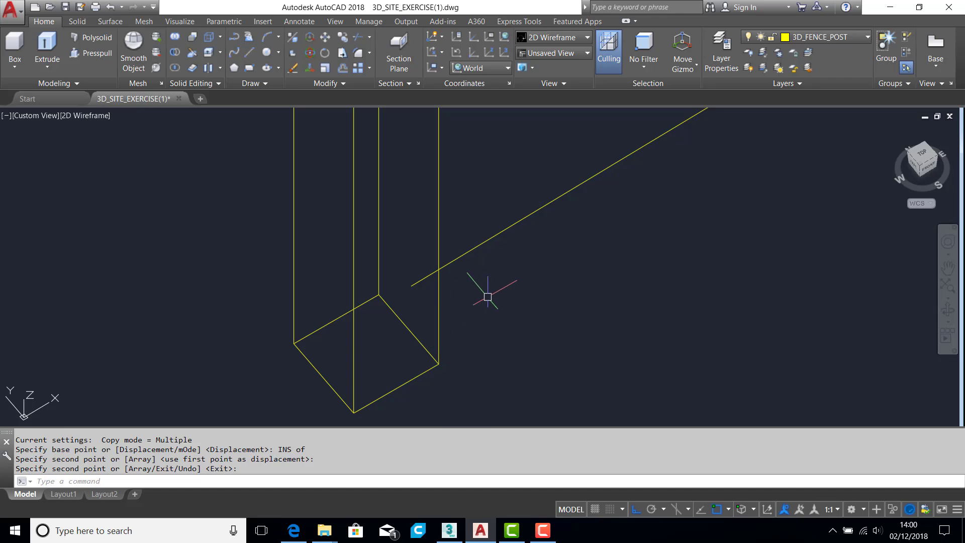
Step: Move the copied end post 50 units inward along the fence line
type("m")
key("Return")
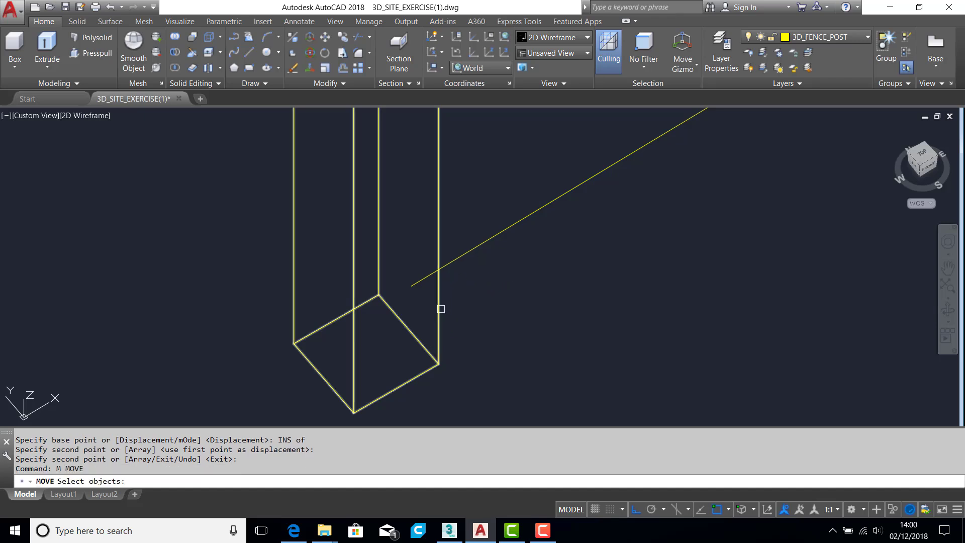
left_click(439, 309)
key("Return")
left_click(440, 309)
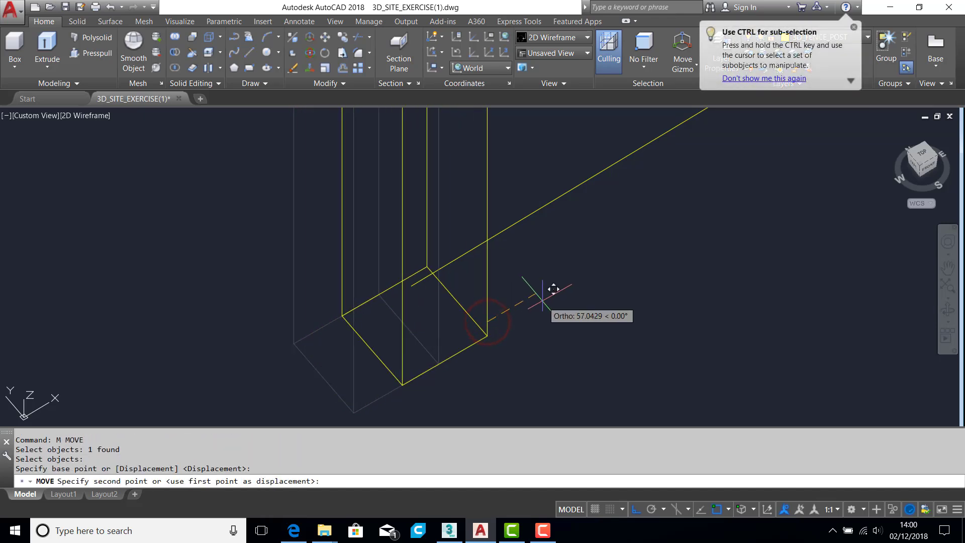
type("50")
key("Return")
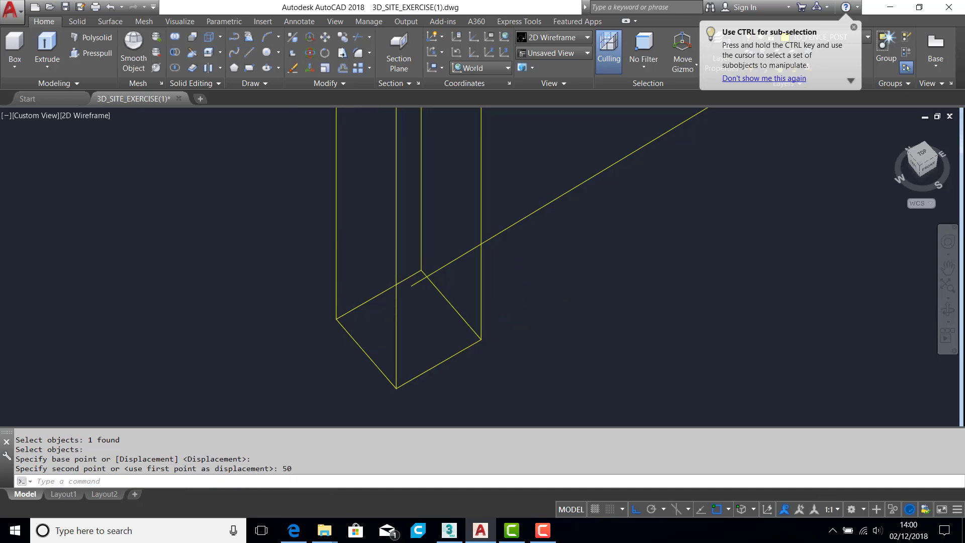
Step: Copy the last post of the neighbouring fence run 2400 units along the line toward its open end
scroll(538, 291, "down", 5)
middle_click_drag(451, 287, 696, 168)
middle_click_drag(304, 315, 485, 176)
scroll(485, 188, "down", 5)
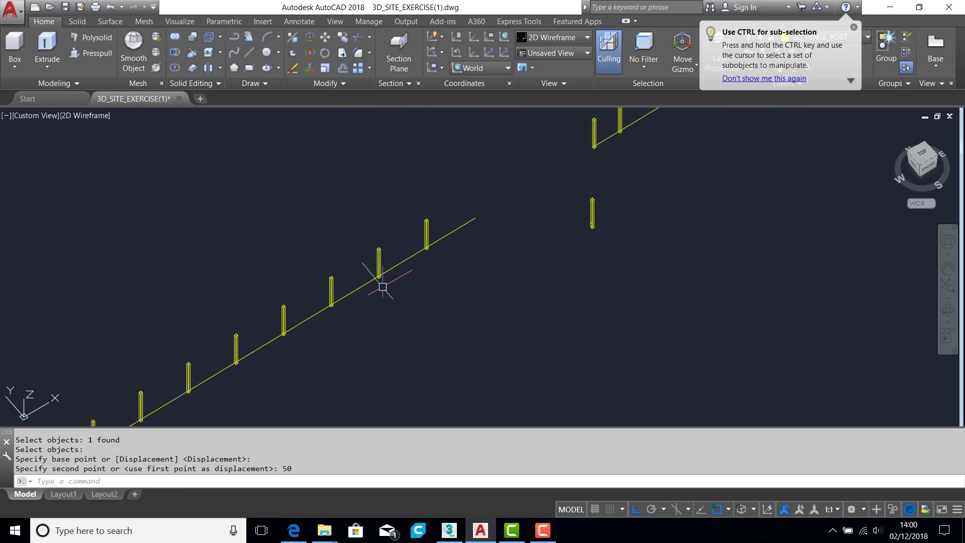
scroll(422, 217, "up", 5)
middle_click_drag(393, 279, 353, 332)
type("CP")
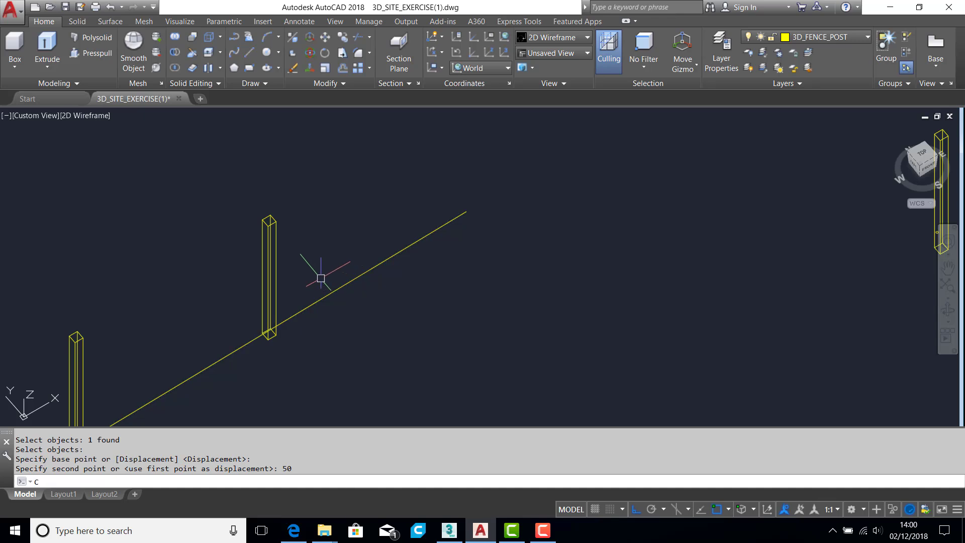
key("Return")
left_click(268, 295)
key("Return")
left_click(338, 352)
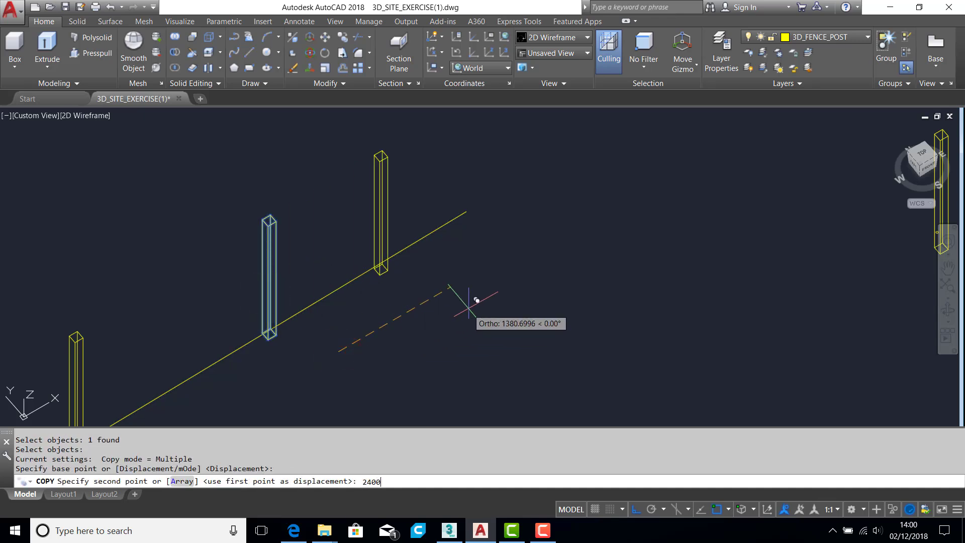
type("2400")
key("Return")
key("Return")
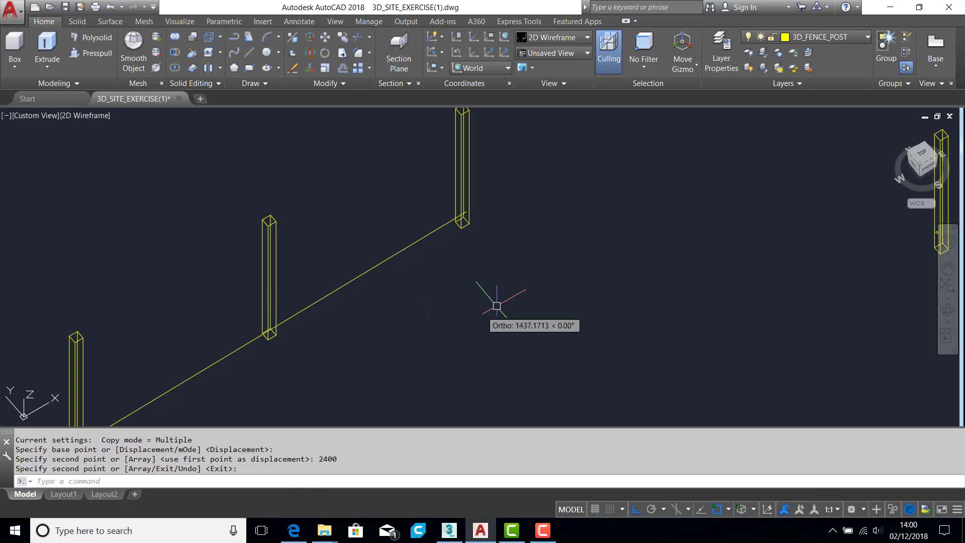
Step: Erase the post copied 2400 units along the neighbouring fence run
scroll(485, 194, "up", 5)
type("E")
key("Return")
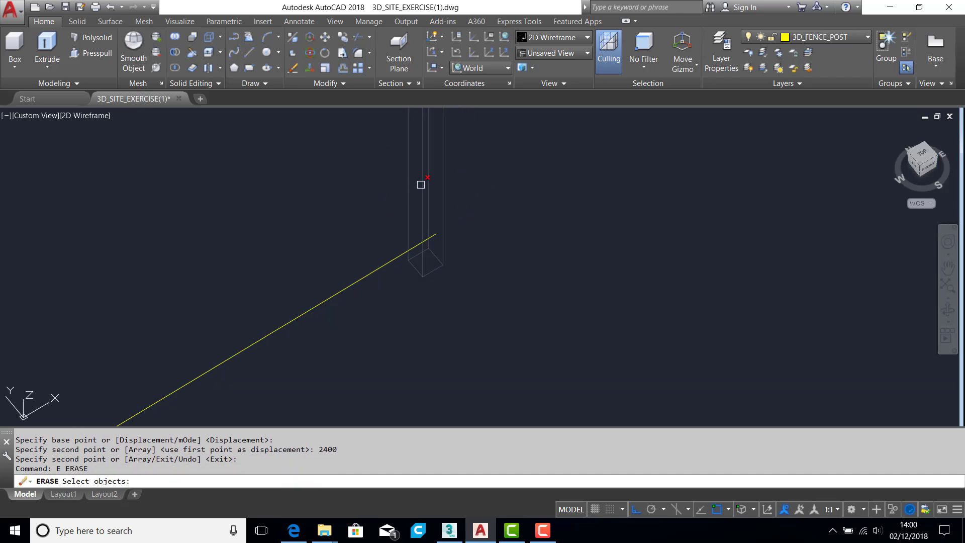
left_click(421, 185)
Step: Copy the neighbouring run's last post by its insertion point to the open end of the fence line
scroll(402, 201, "down", 5)
type("p")
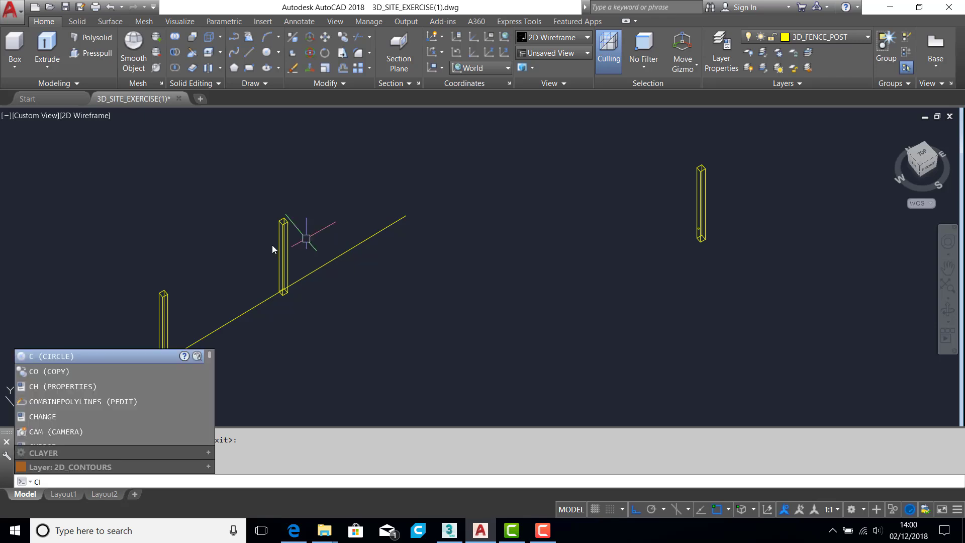
key("Return")
left_click(283, 258)
key("Return")
type("ins")
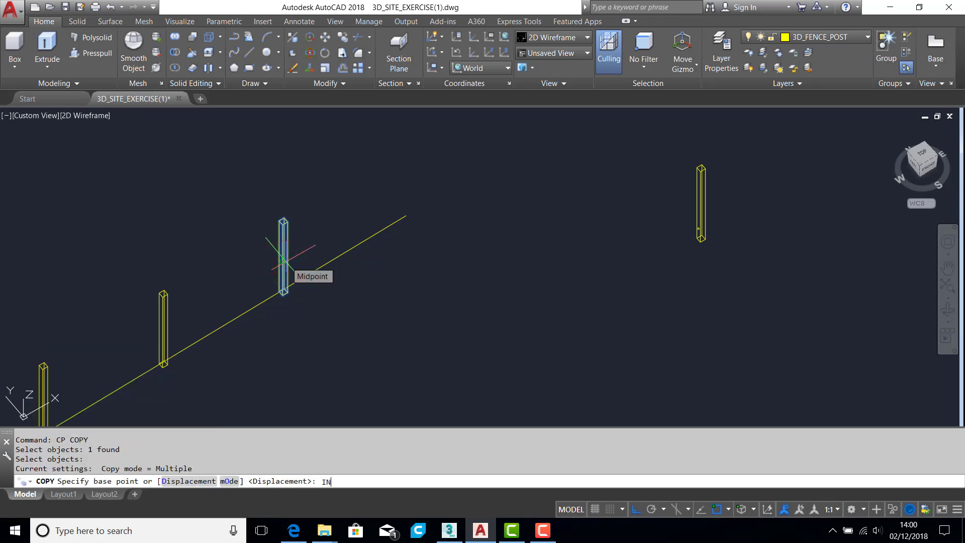
key("space")
left_click(285, 286)
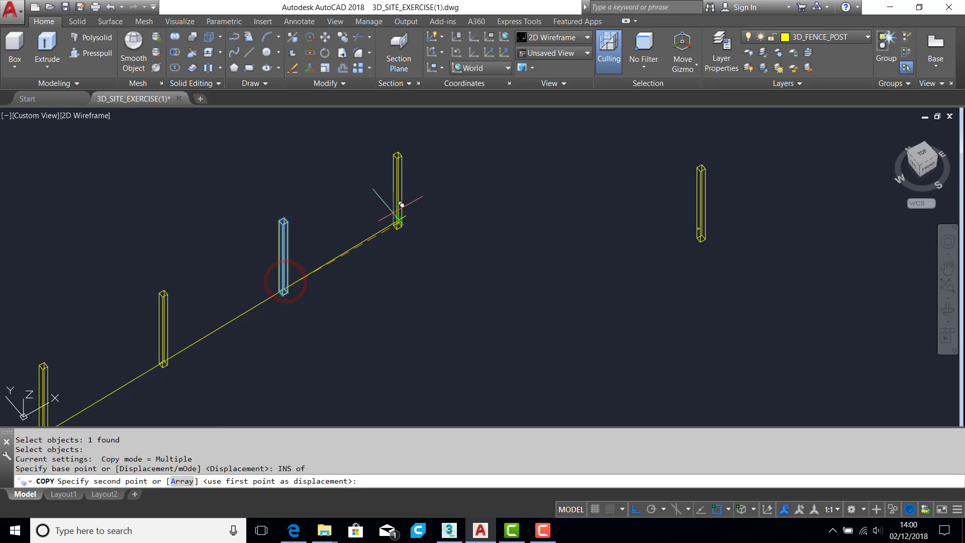
scroll(410, 215, "up", 4)
scroll(411, 197, "up", 2)
key("Return")
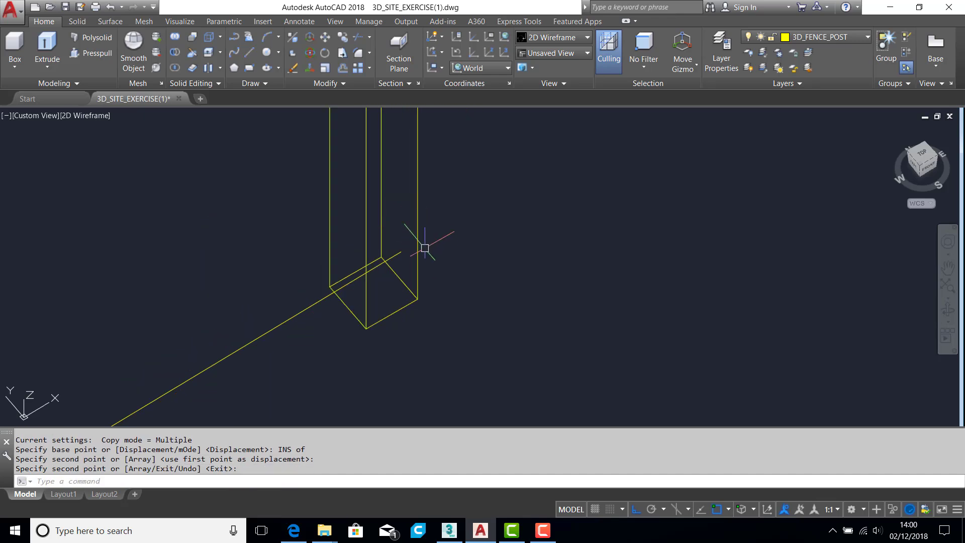
Step: Move the new end post 50 units back along the fence line from its open end
type("m")
key("Return")
left_click(419, 206)
key("Return")
left_click(533, 259)
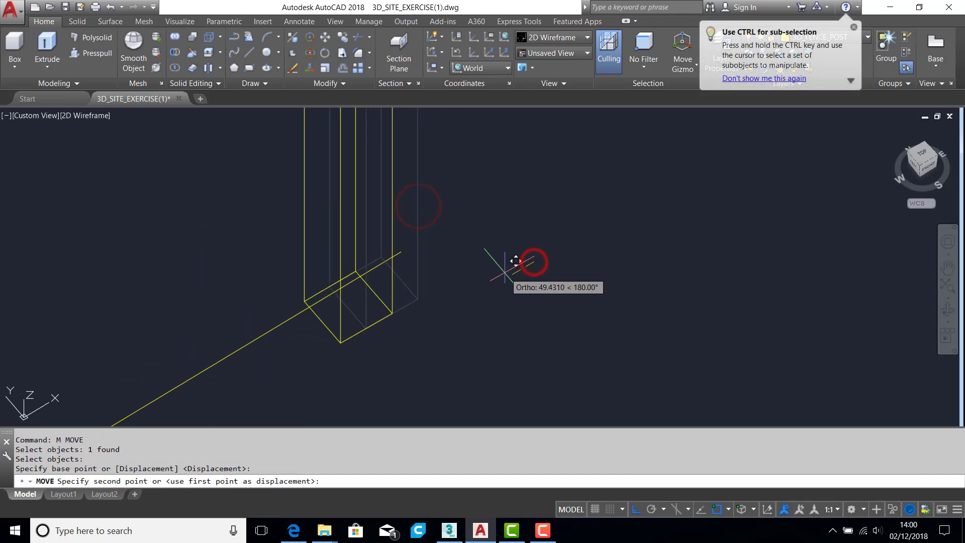
type("50")
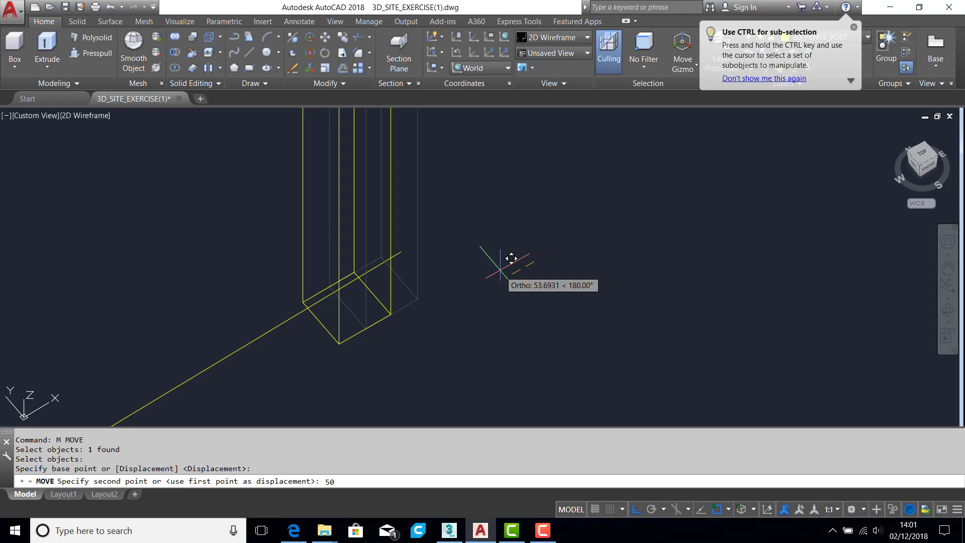
key("Return")
Step: Return to the plan view of the current UCS and examine the fence corner that has no post
scroll(459, 272, "down", 5)
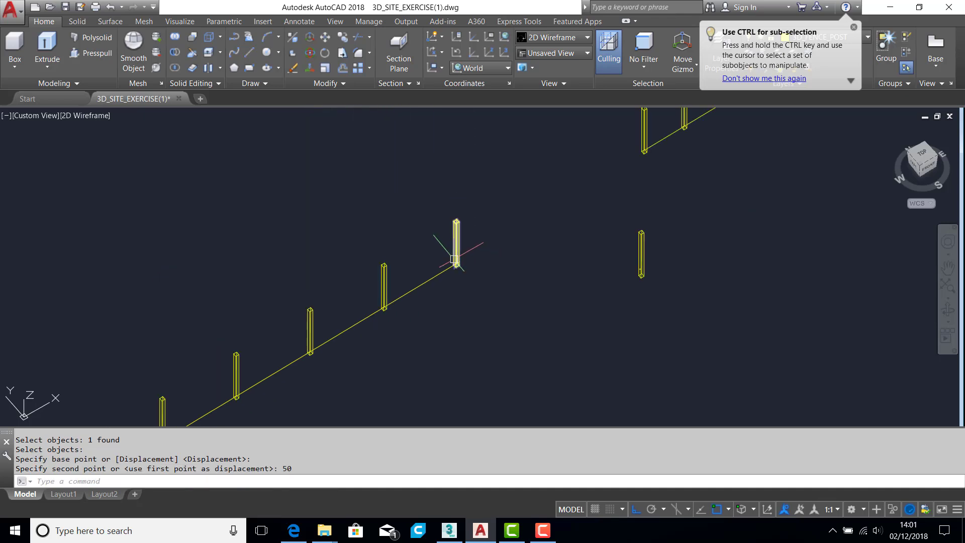
type("PLAN")
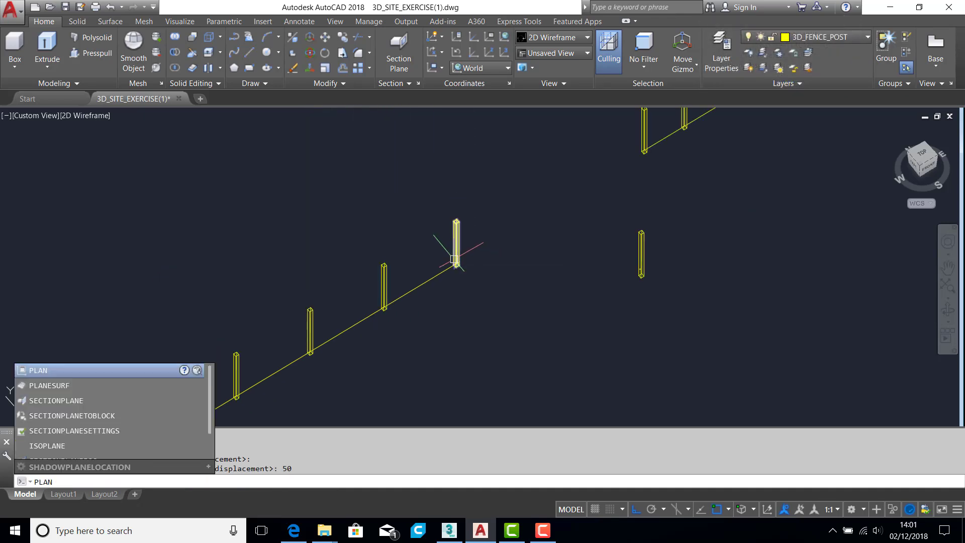
key("Return")
key("Return")
scroll(430, 339, "up", 8)
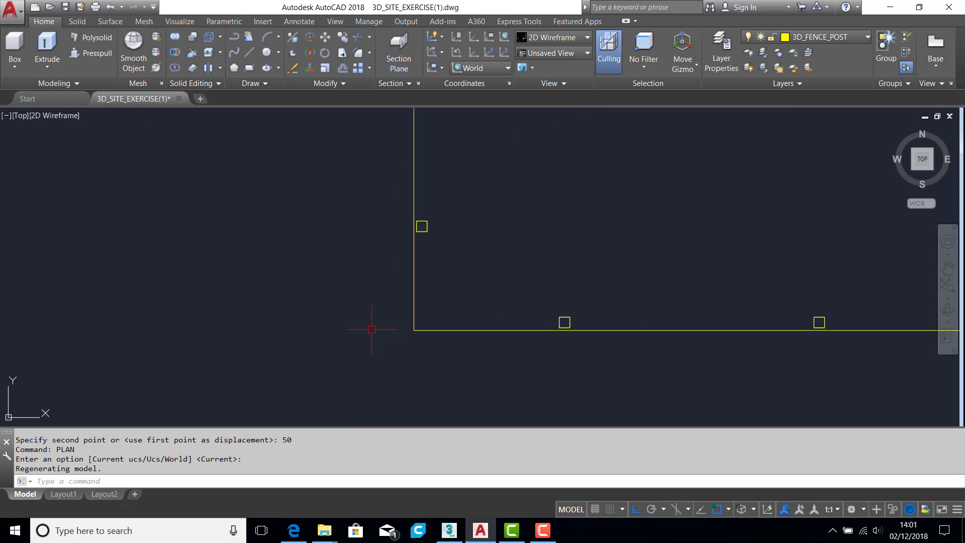
scroll(461, 310, "down", 3)
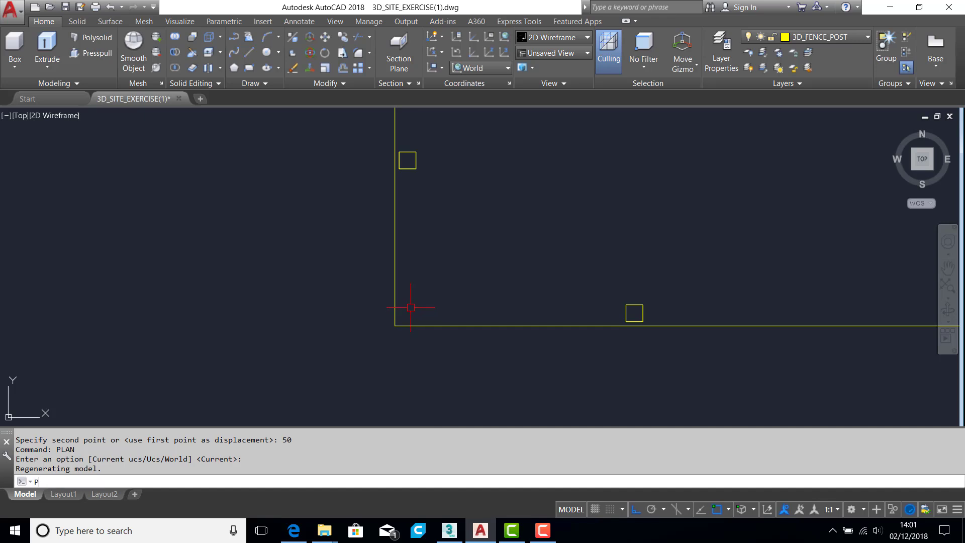
type("L")
key("Return")
left_click(627, 304)
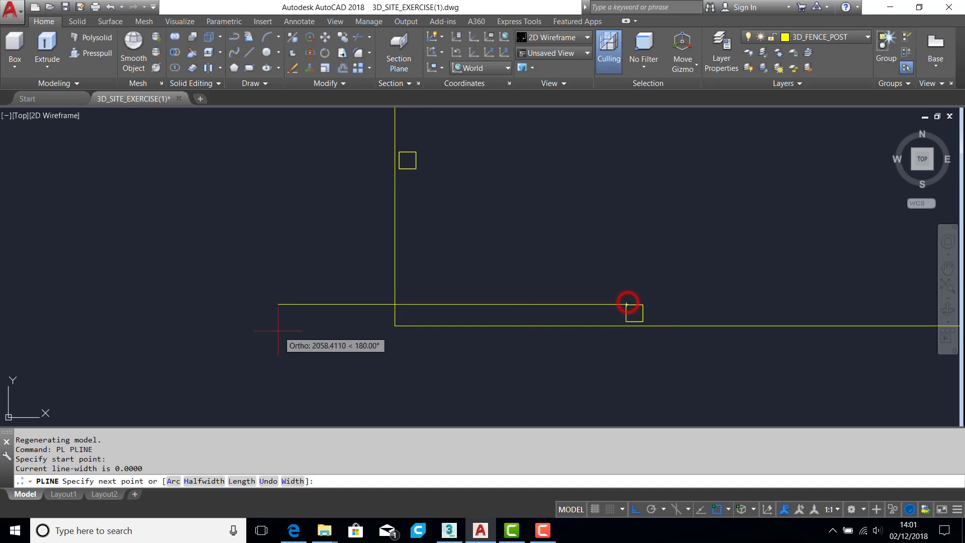
key("Escape")
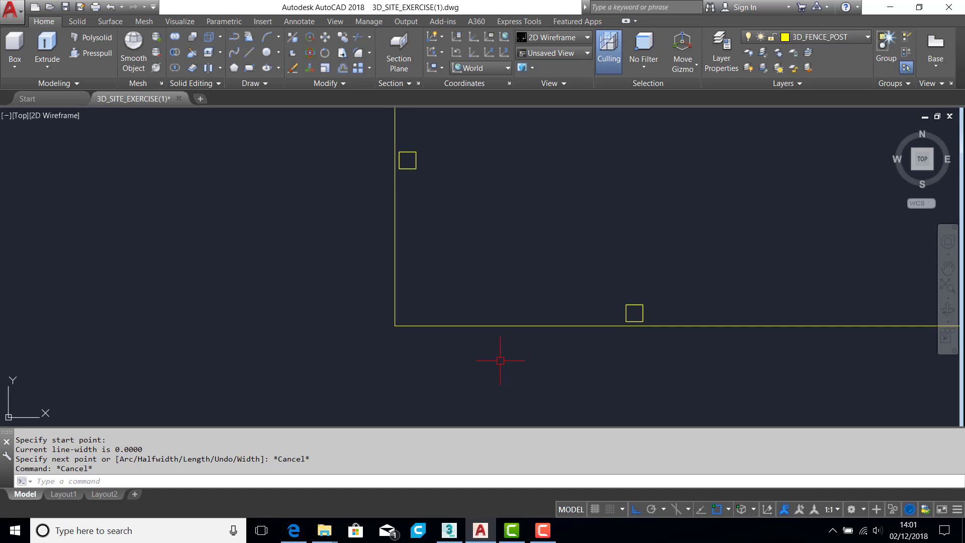
Step: Copy the nearest post on the horizontal fence line by its insertion point to the empty corner
middle_click_drag(546, 372, 506, 298, "shift")
type("cp")
key("Return")
left_click(562, 269)
key("Return")
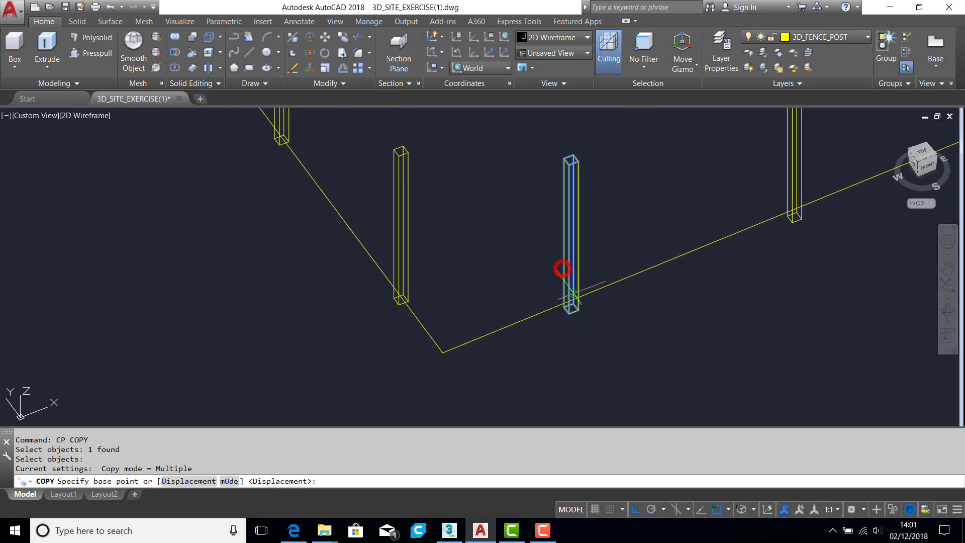
type("ins")
key("Return")
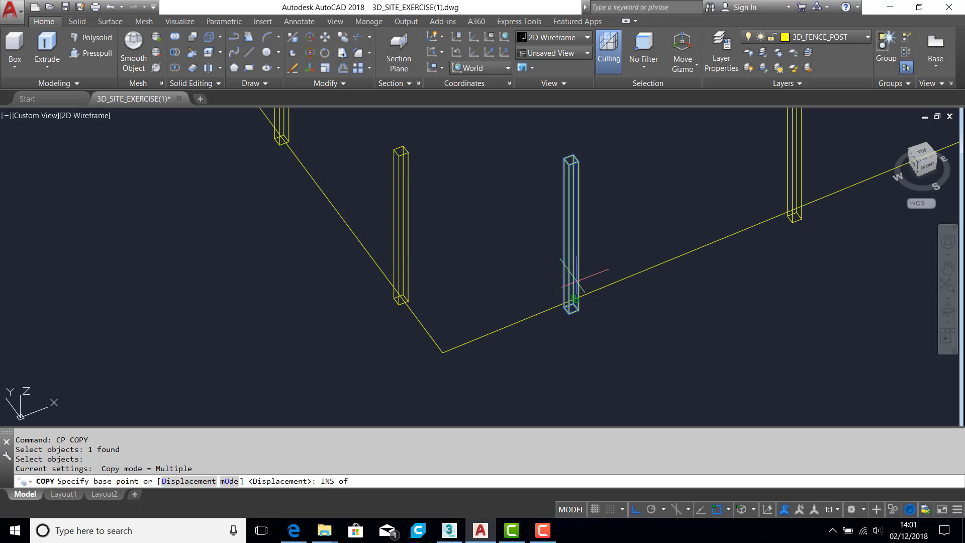
left_click(575, 280)
left_click(438, 352)
scroll(442, 352, "up", 3)
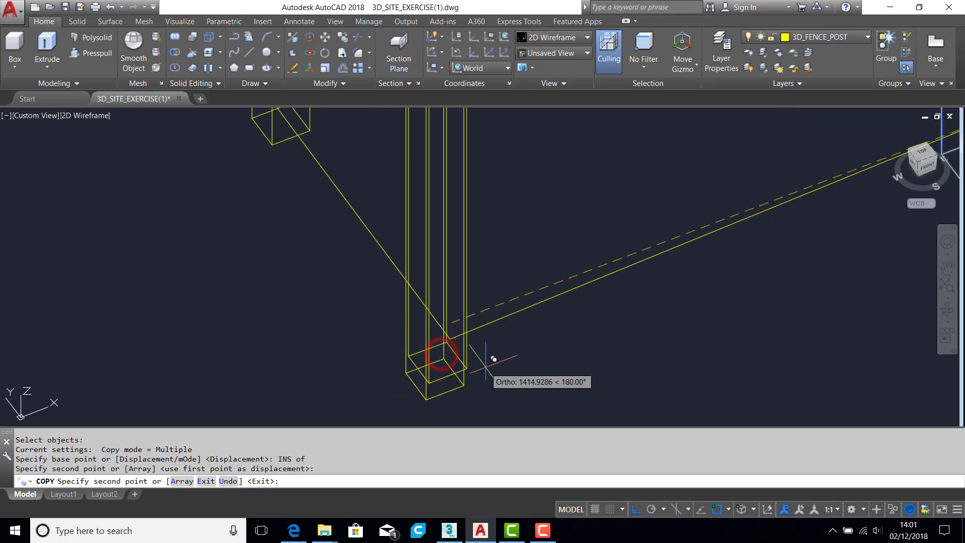
key("Return")
Step: In plan view, move the new corner post 75 units along the horizontal fence line, inward from the corner
type("PLA")
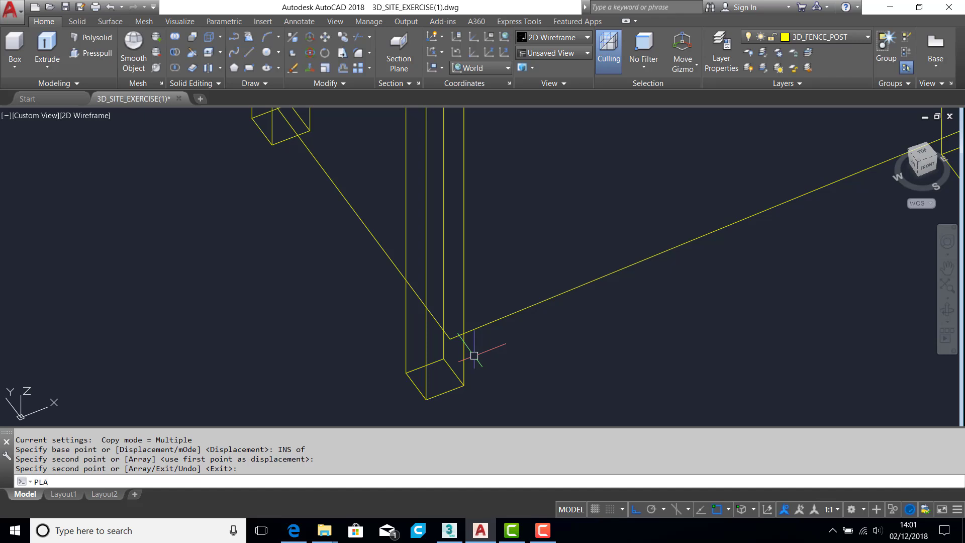
type("N")
key("Return")
key("Return")
scroll(424, 338, "up", 4)
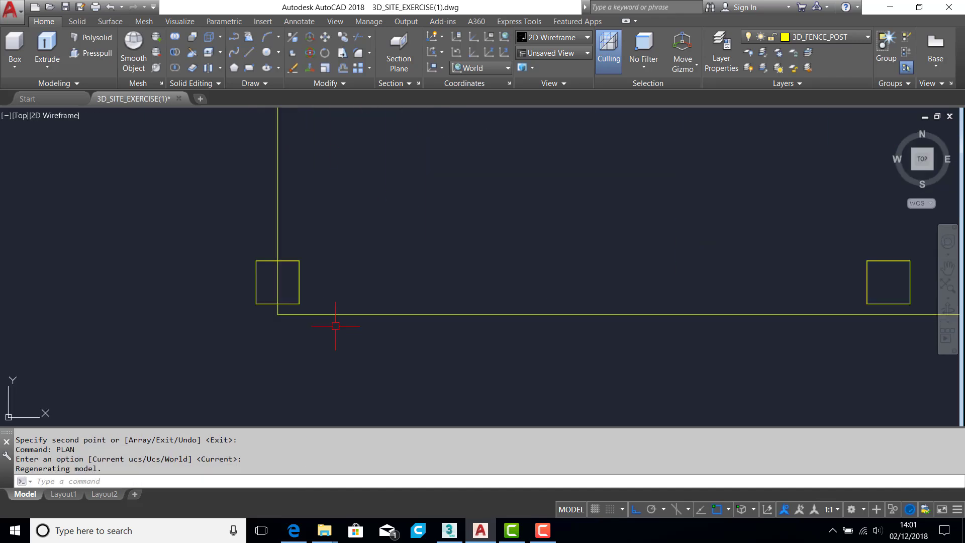
type("M")
key("Return")
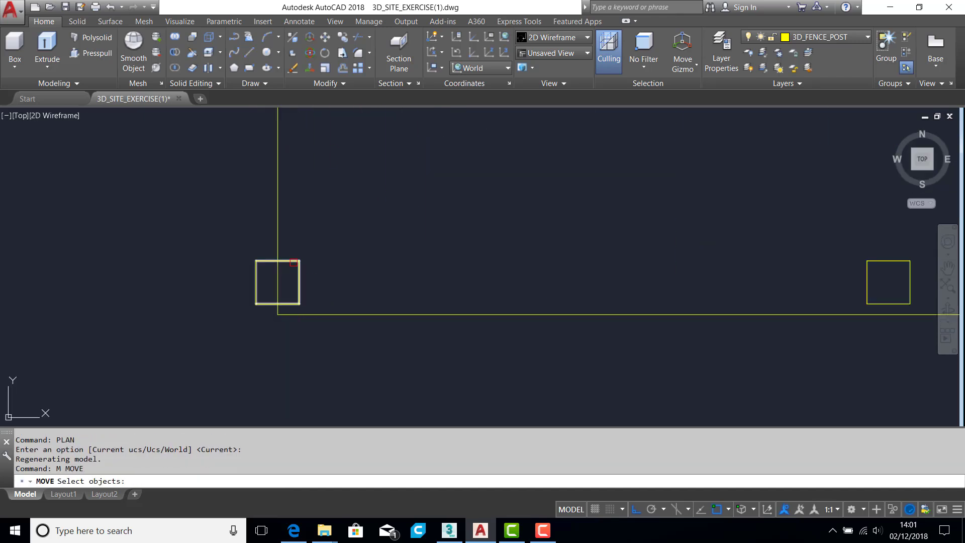
left_click(297, 260)
key("Return")
left_click(341, 251)
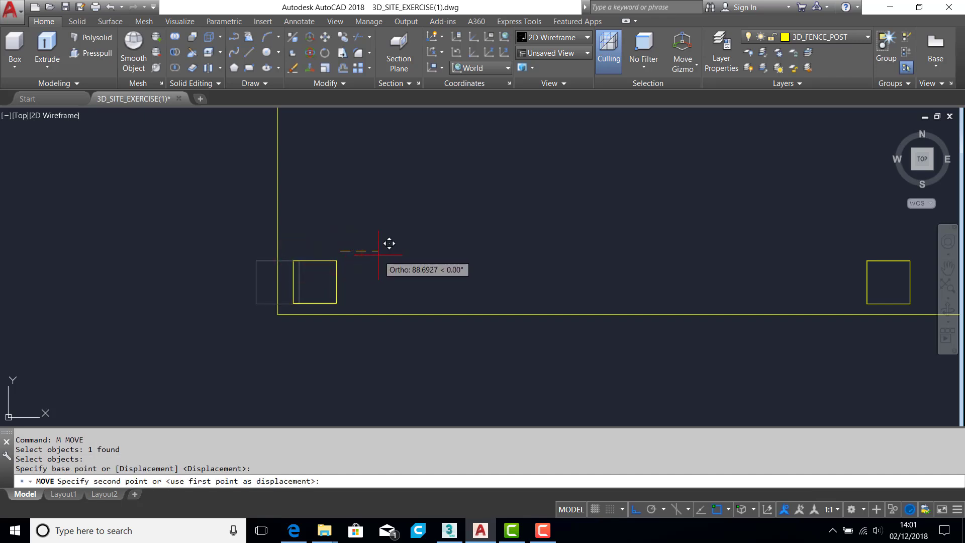
type("75")
key("Return")
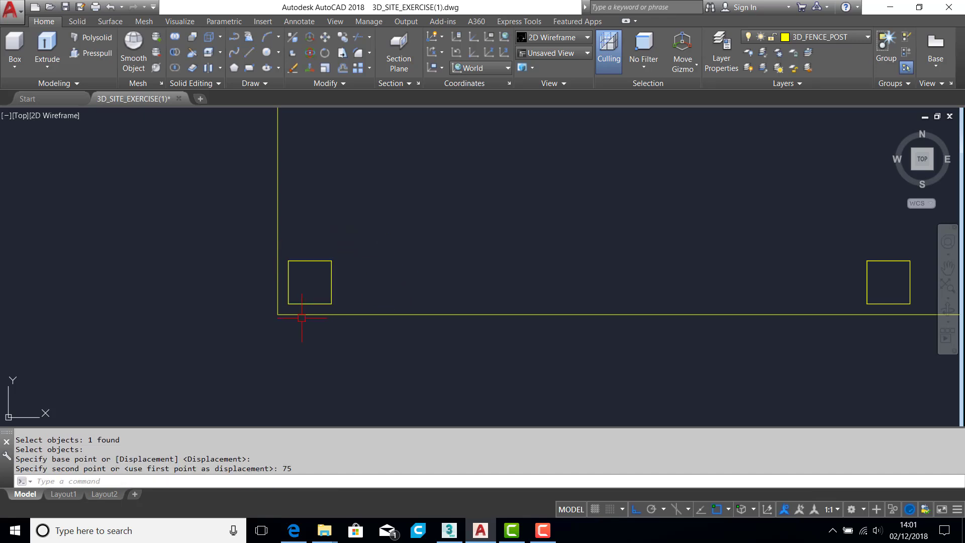
Step: Set the UCS to the Right orientation with the end post of the fence run in a 3D view
scroll(387, 216, "down", 10)
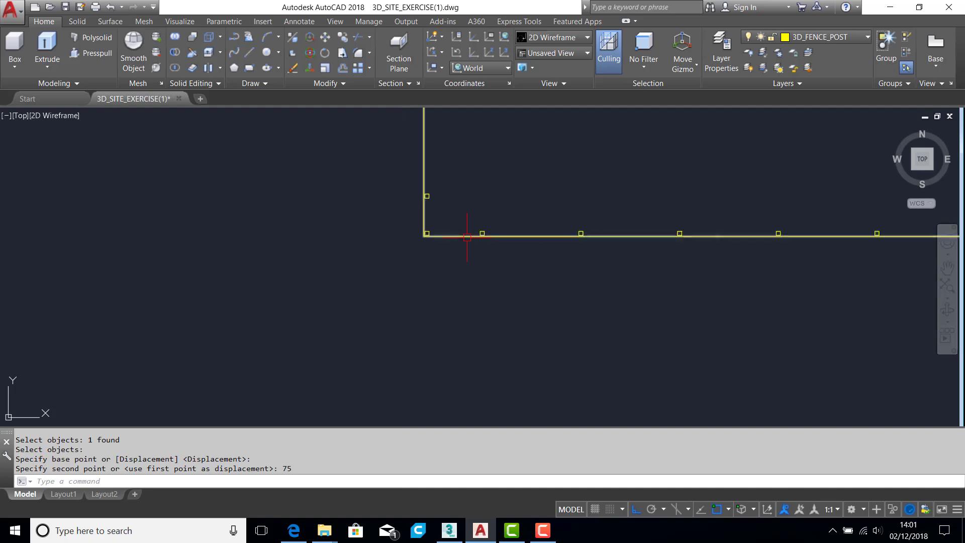
mouse_move(760, 253)
middle_mouse_down("shift")
mouse_move(656, 223)
mouse_move(681, 203)
middle_mouse_up("shift")
scroll(683, 302, "down", 5)
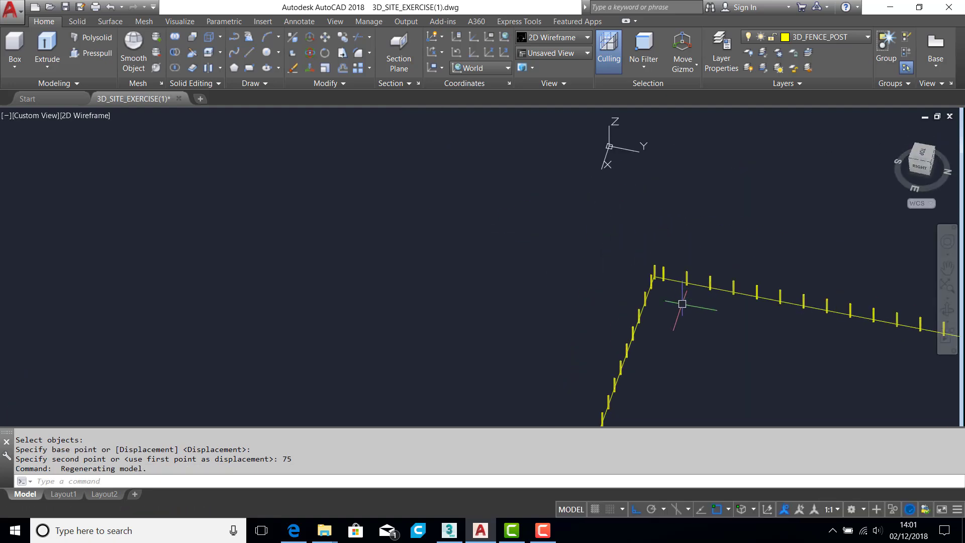
middle_click_drag(683, 303, 500, 162)
middle_click_drag(534, 268, 500, 266, "shift")
scroll(501, 267, "up", 6)
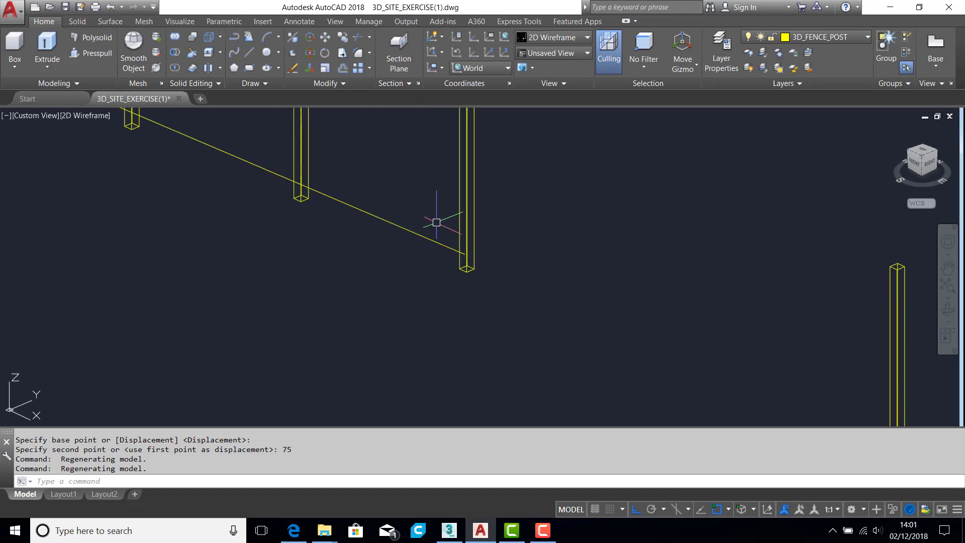
middle_click_drag(438, 215, 445, 240)
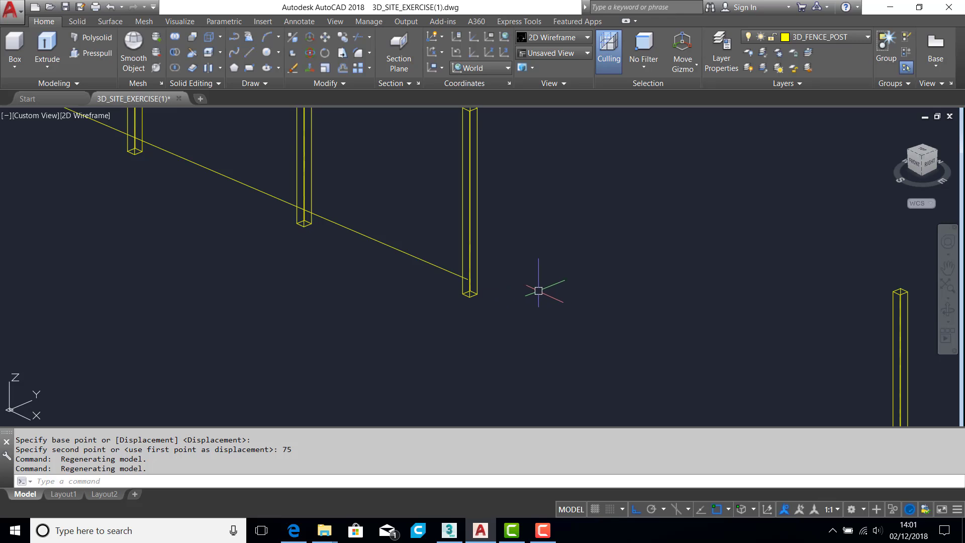
left_click(506, 69)
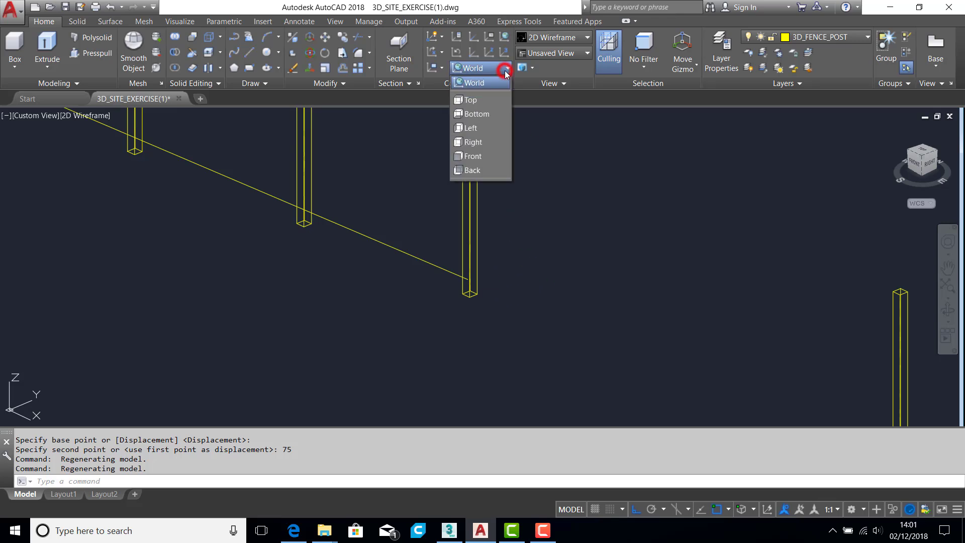
left_click(476, 143)
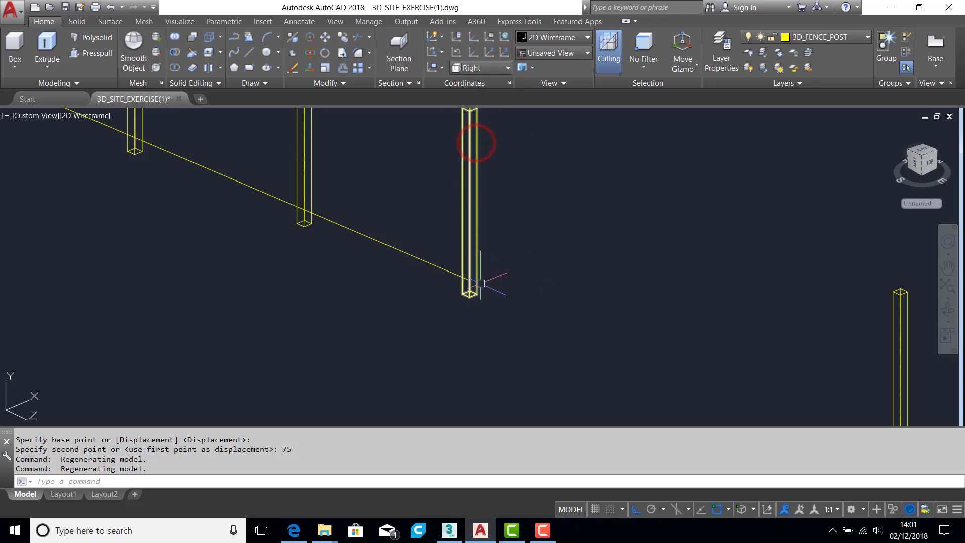
Step: Draw an upright 25 by 200 rectangle beside the end post as the board profile
scroll(485, 280, "up", 3)
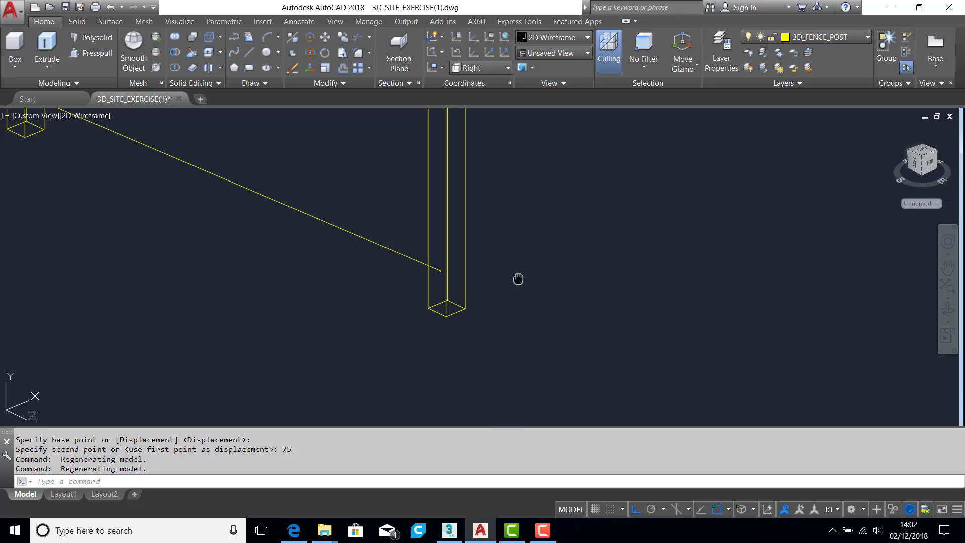
middle_click_drag(518, 279, 472, 279)
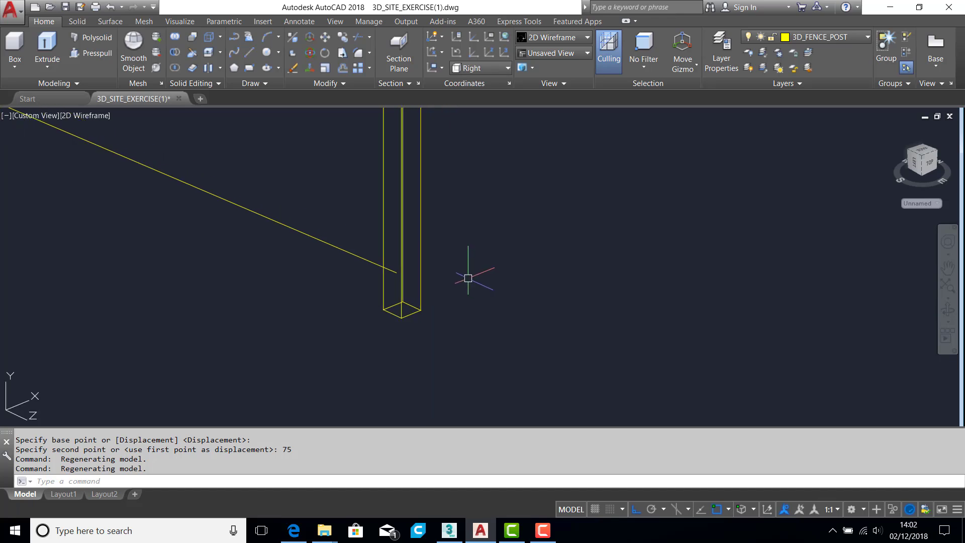
type("REC")
key("Return")
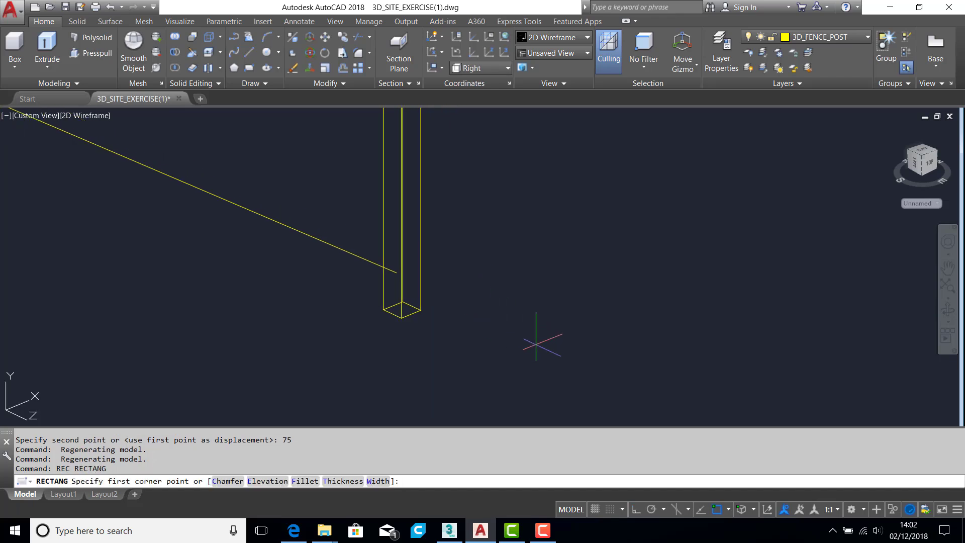
left_click(536, 344)
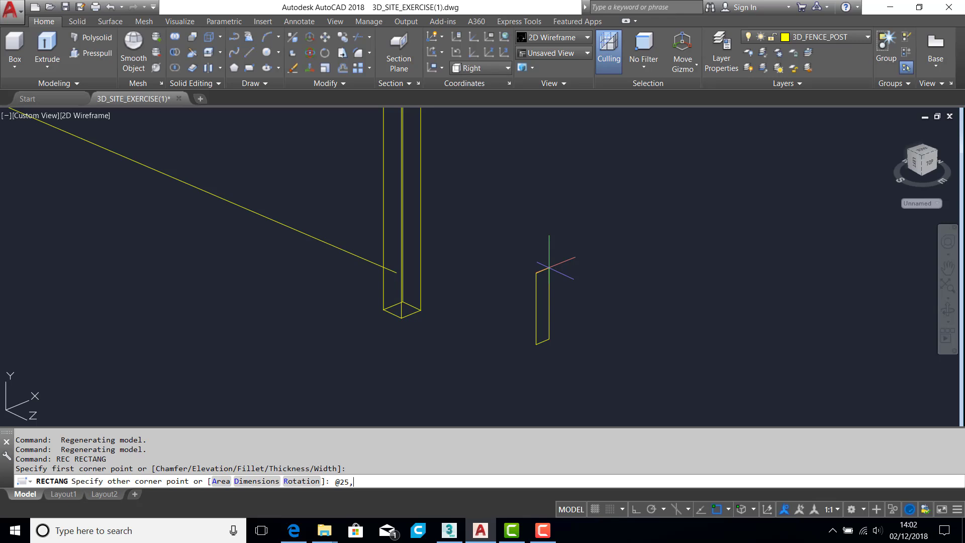
key("Return")
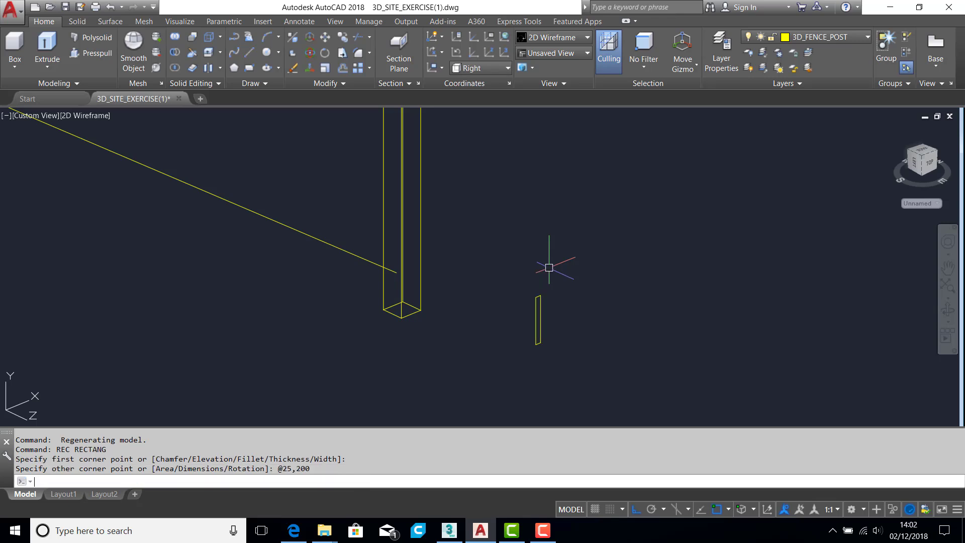
Step: Copy the 25 by 200 rectangle to a free spot between the original and the end post
scroll(533, 321, "up", 6)
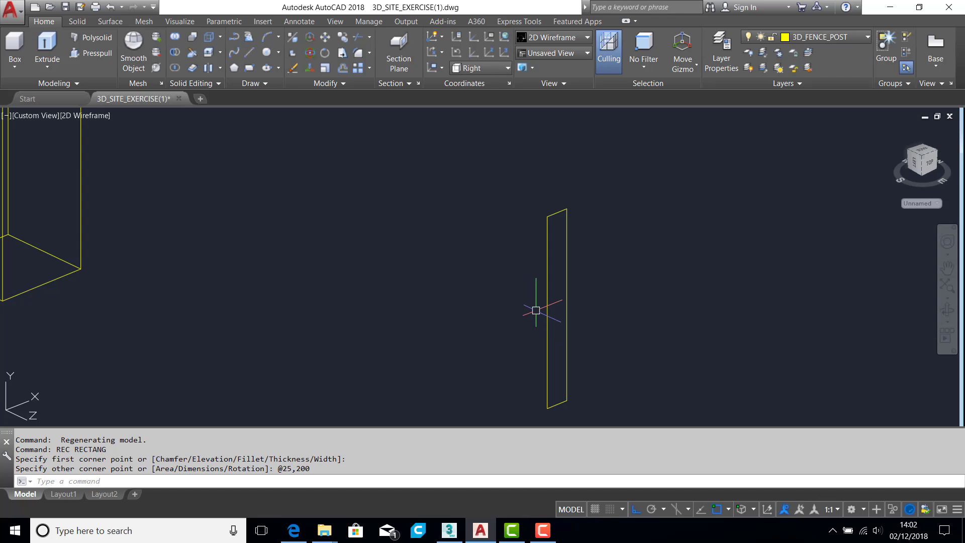
scroll(518, 306, "down", 4)
scroll(502, 302, "down", 5)
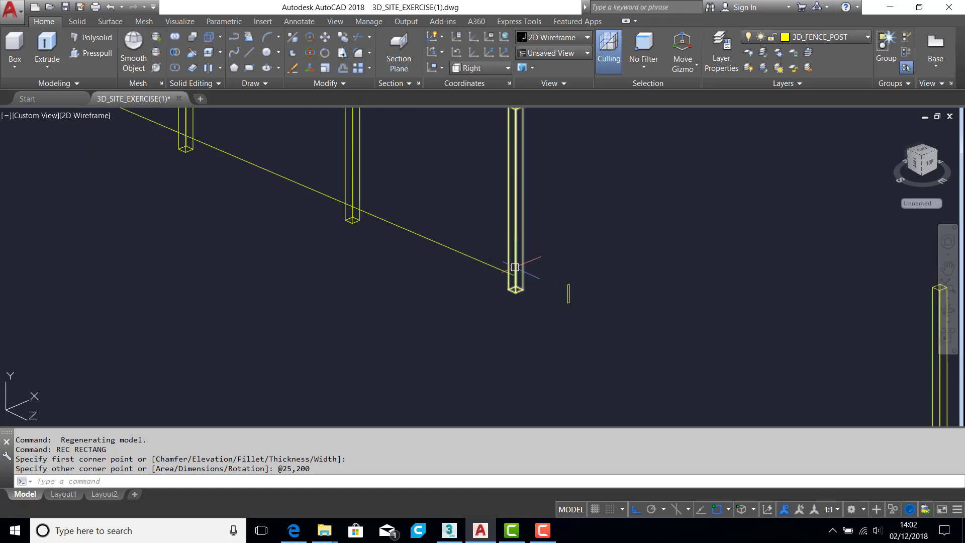
scroll(538, 302, "up", 6)
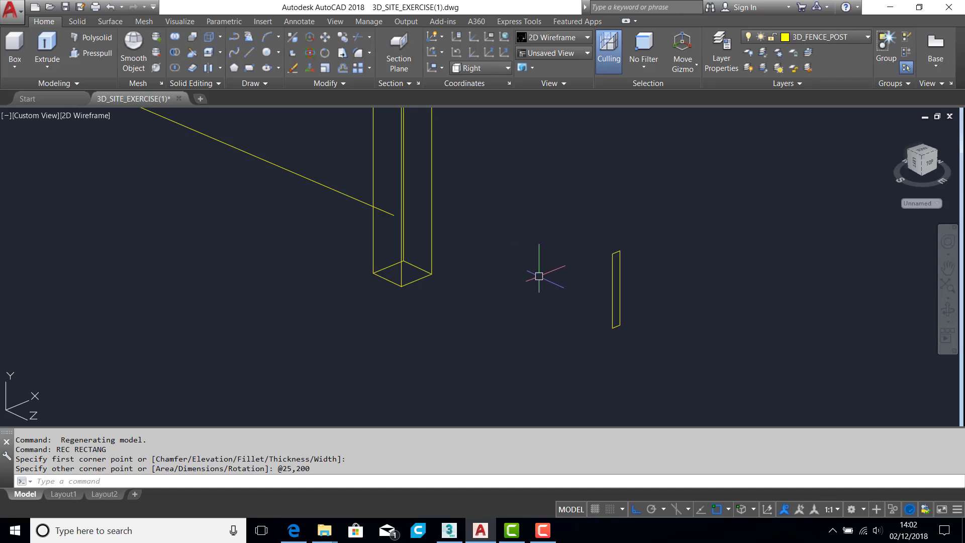
type("co")
key("Return")
left_click(614, 254)
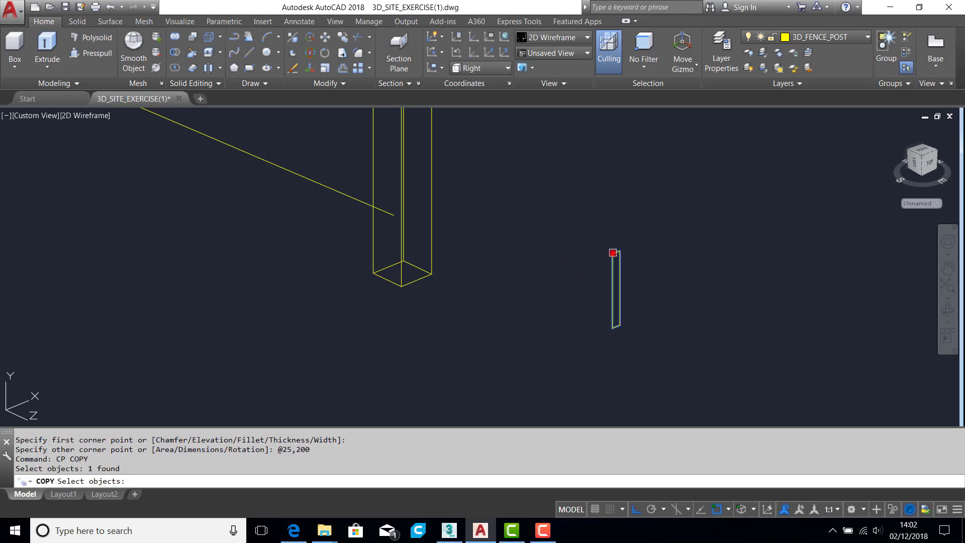
key("Return")
left_click(769, 247)
left_click(679, 262)
key("Return")
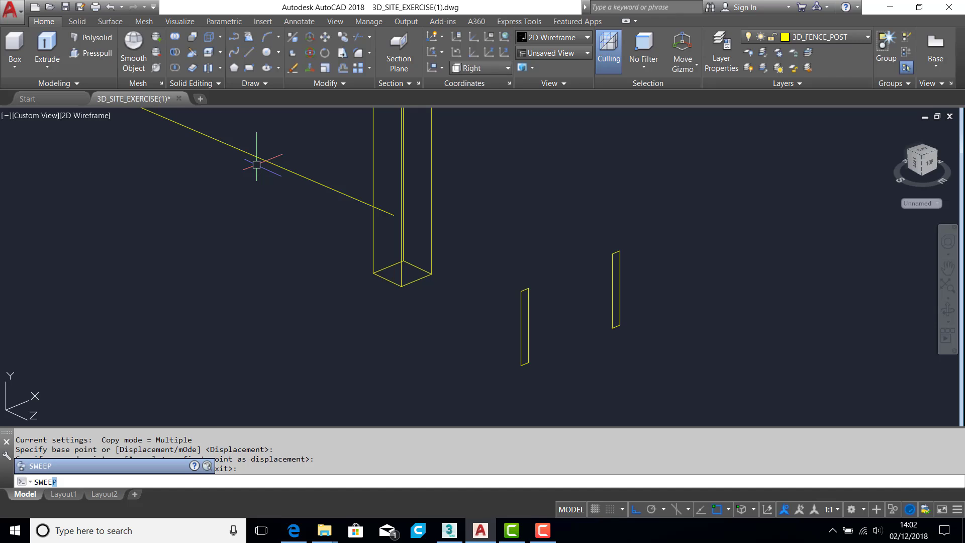
Step: Sweep the copied rectangle along the fence polyline, using the profile's lower-left corner as the base point
key("Return")
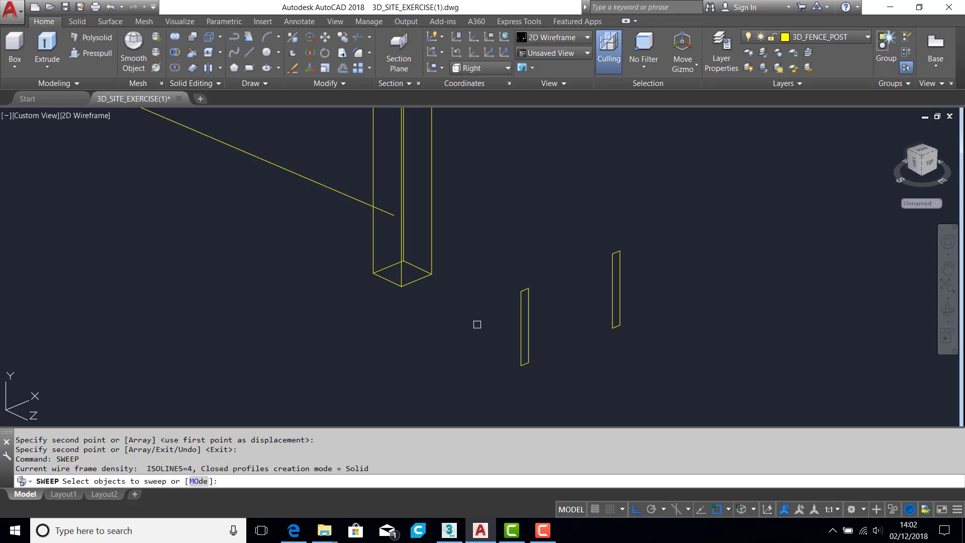
left_click(523, 362)
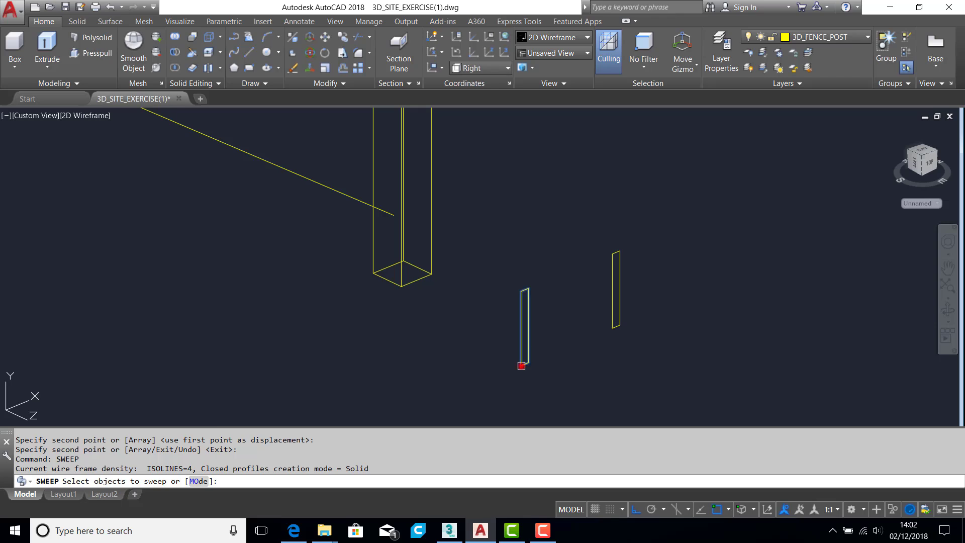
key("Return")
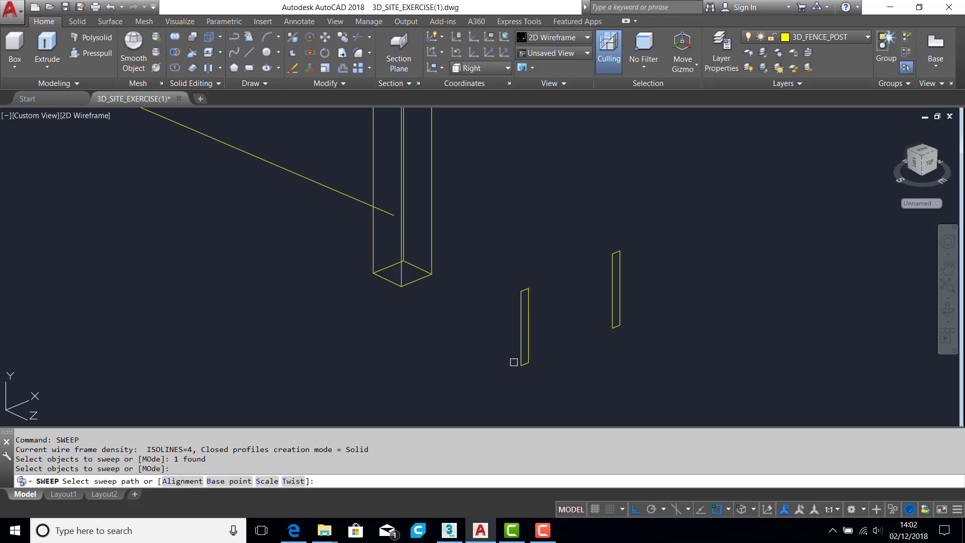
left_click(224, 483)
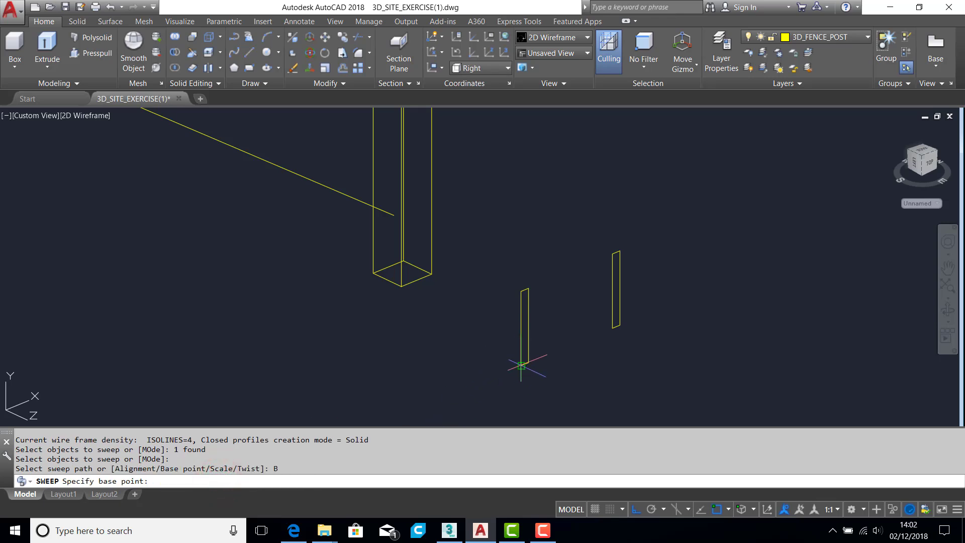
left_click(522, 366)
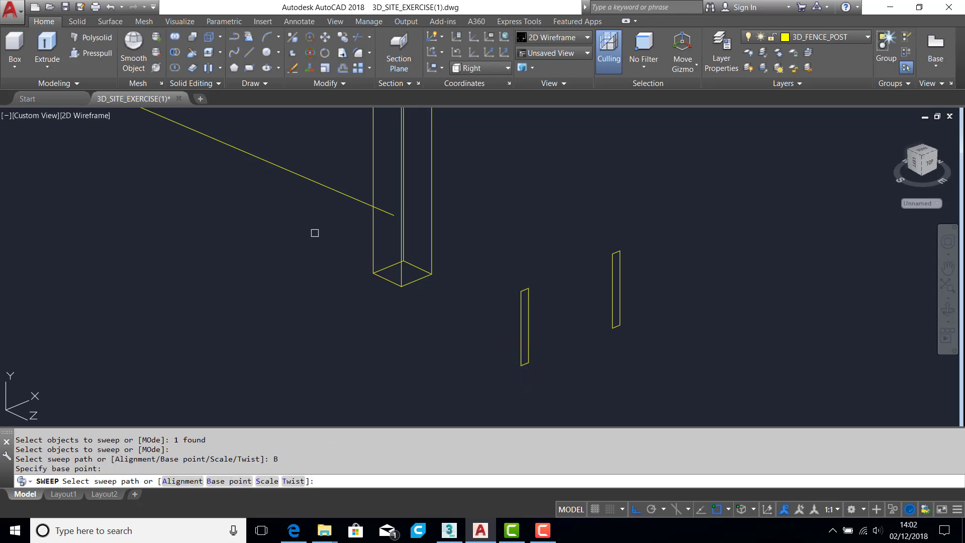
left_click(349, 195)
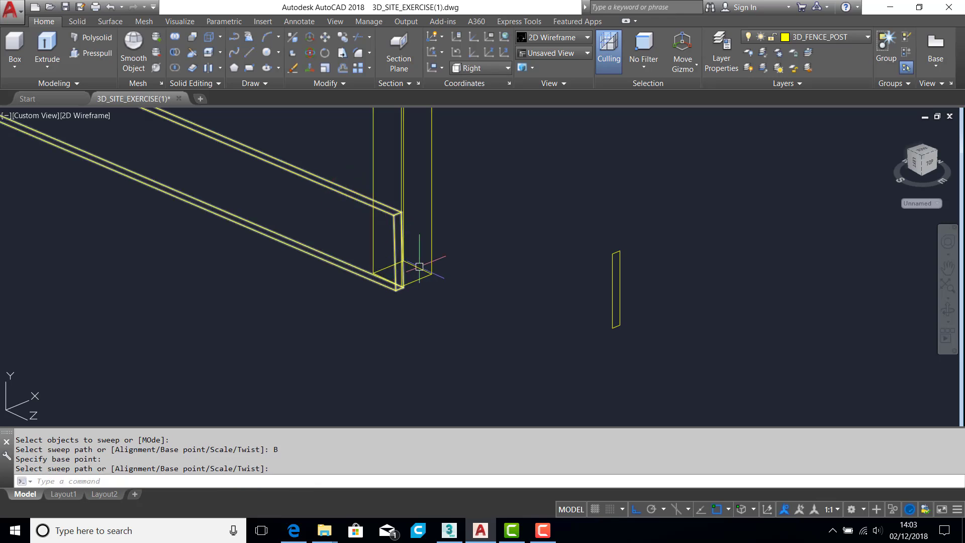
Step: Set the UCS back to World, show its plan view and check the swept board against the posts at the fence corner
middle_click_drag(424, 255, 387, 269, "shift")
key("Escape")
scroll(390, 269, "down", 10)
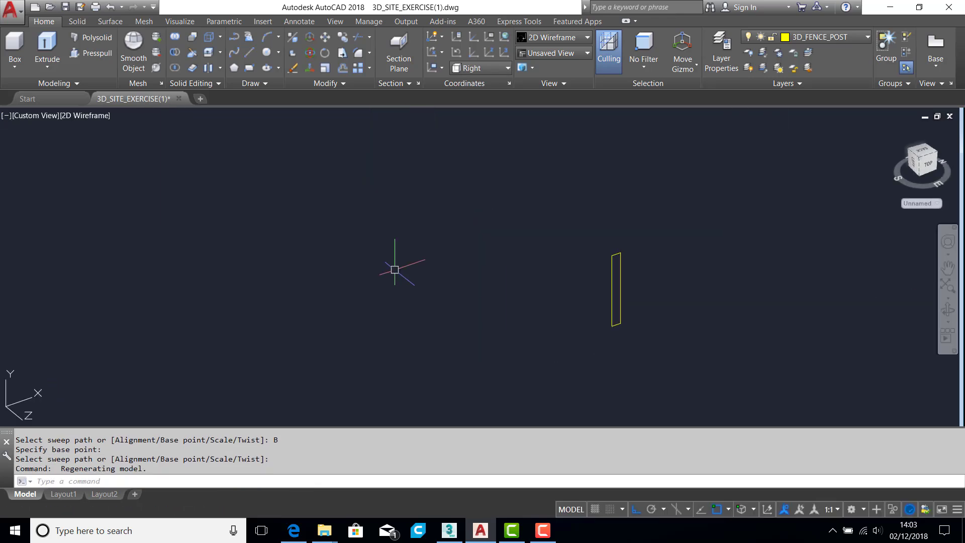
scroll(291, 349, "up", 10)
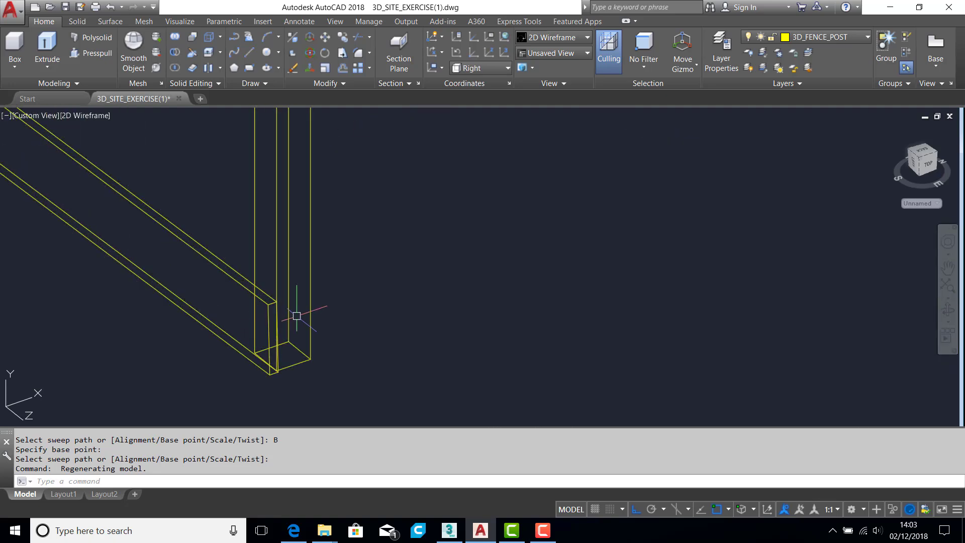
scroll(297, 315, "down", 5)
scroll(291, 280, "up", 8)
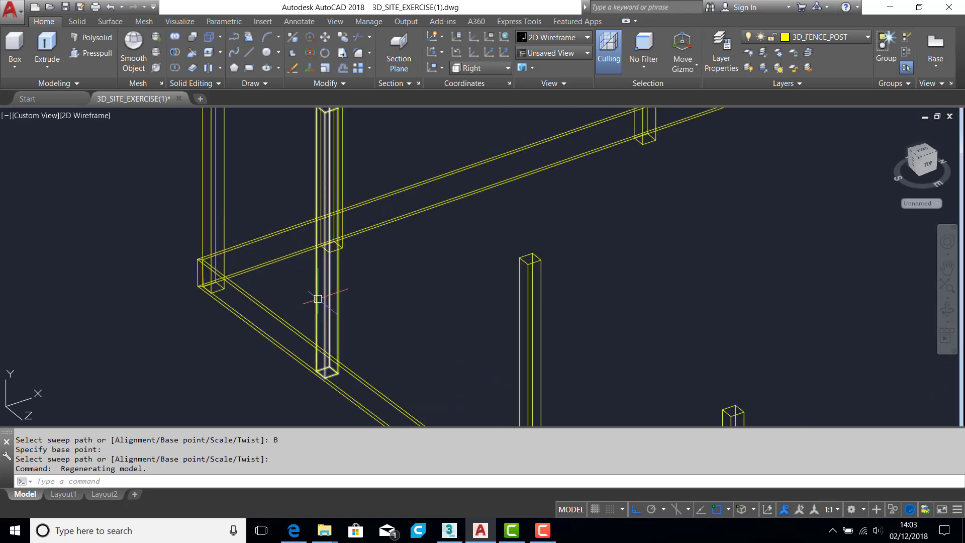
left_click(492, 68)
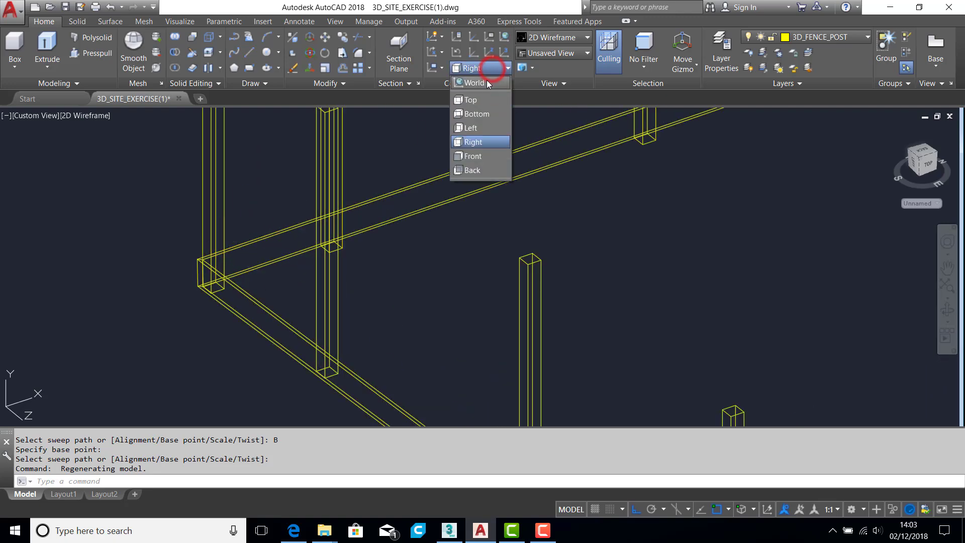
left_click(484, 83)
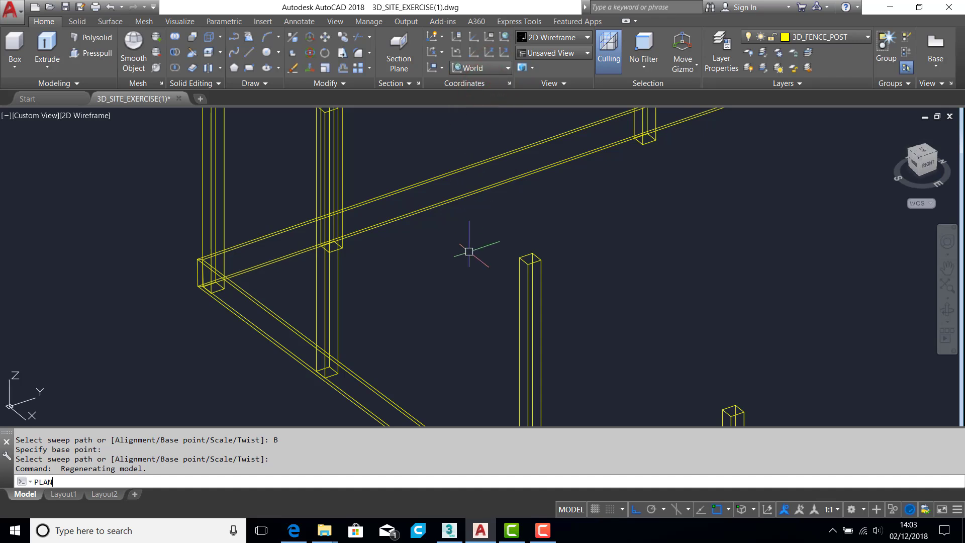
key("Return")
key("Return")
scroll(433, 158, "up", 3)
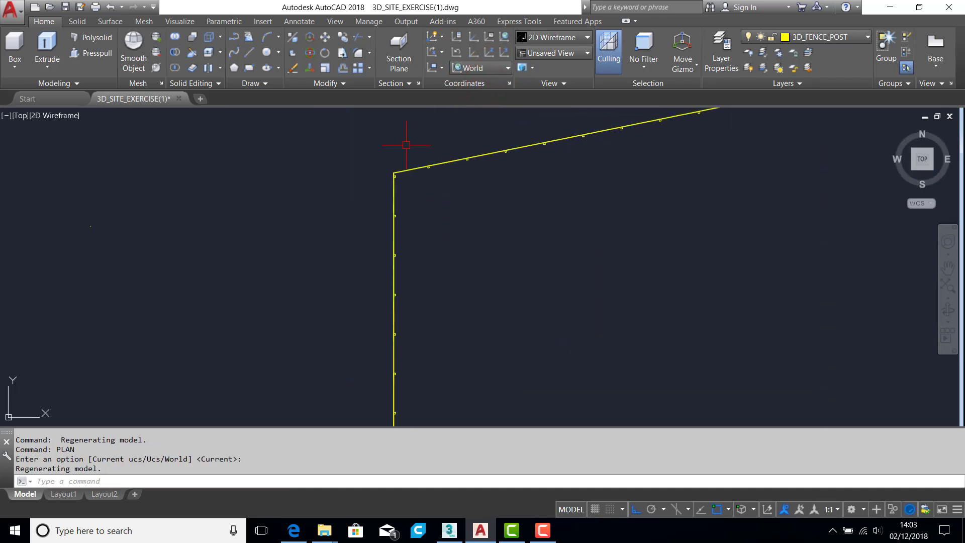
scroll(382, 151, "up", 6)
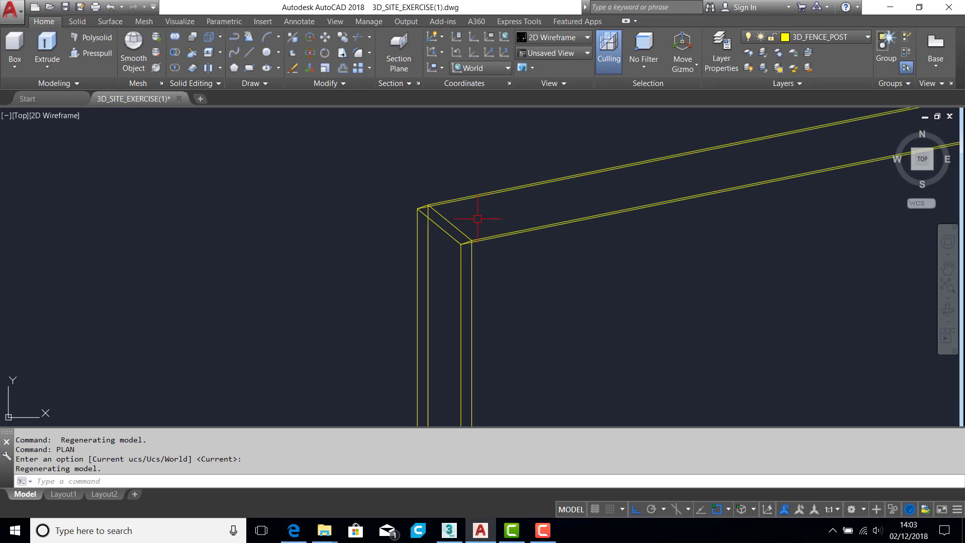
scroll(470, 230, "down", 10)
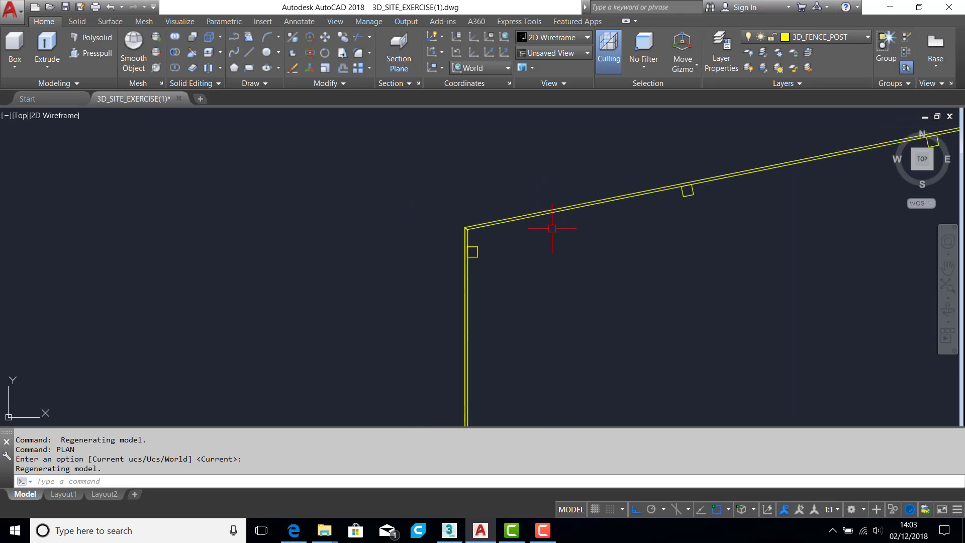
Step: Examine how the swept board meets the posts along the sloping north side and mitres at the north-east corner
middle_click_drag(793, 220, 366, 285)
middle_click_drag(784, 167, 226, 266)
middle_click_drag(865, 142, 282, 246)
middle_click_drag(712, 156, 211, 296)
middle_click_drag(715, 214, 151, 314)
middle_click_drag(713, 184, 221, 288)
middle_click_drag(686, 203, 410, 255)
middle_click_drag(662, 193, 401, 243)
scroll(748, 156, "up", 8)
middle_click_drag(757, 159, 665, 229)
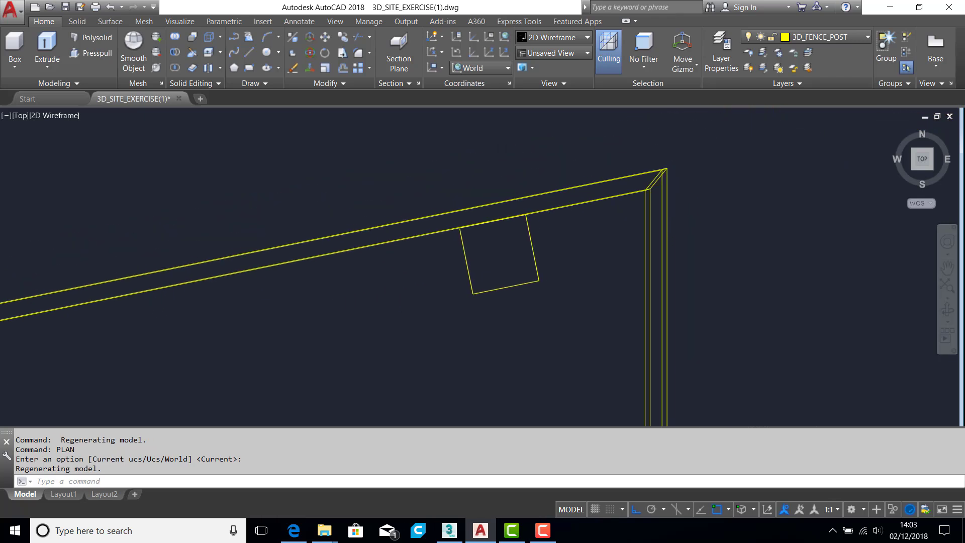
scroll(668, 184, "up", 4)
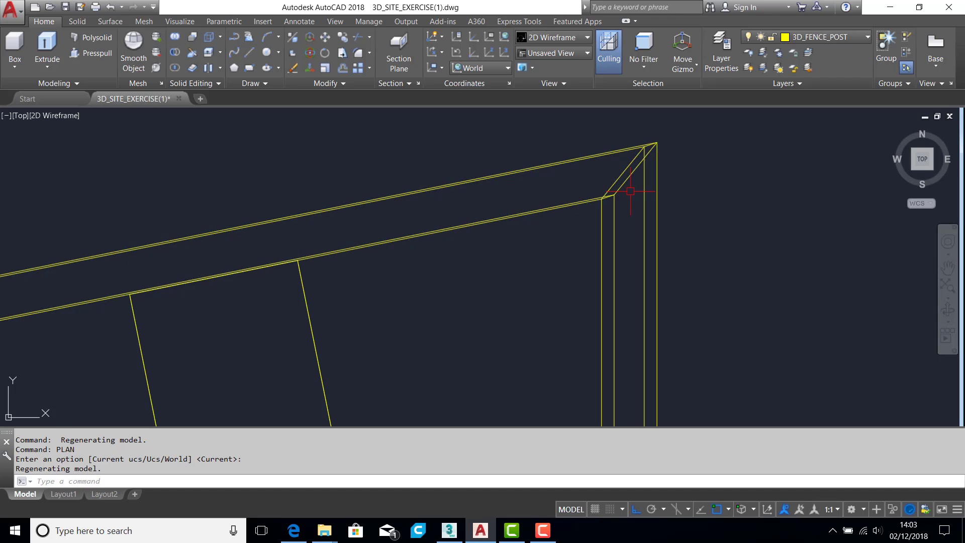
scroll(631, 194, "down", 5)
middle_click_drag(632, 194, 623, 245)
middle_click_drag(614, 338, 596, 167)
middle_click_drag(597, 310, 603, 174)
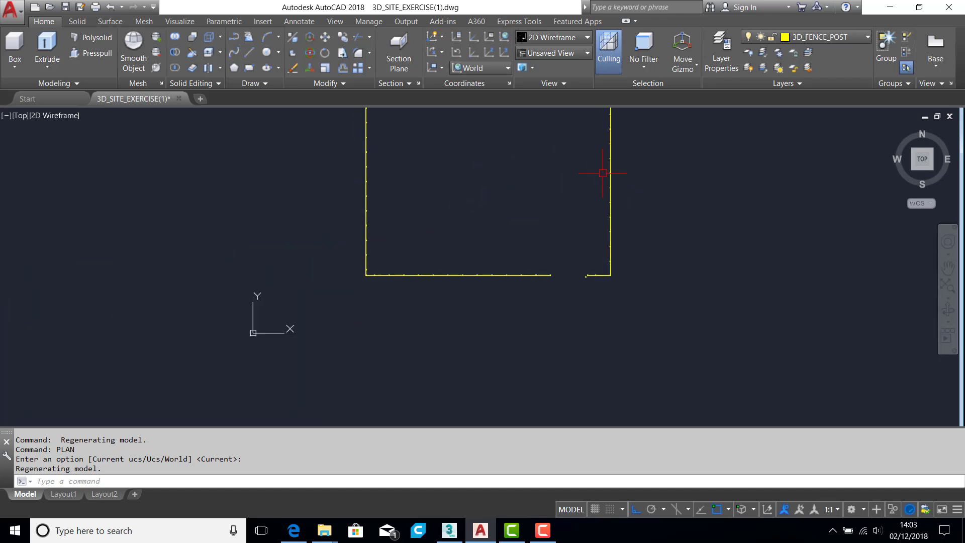
Step: Check the swept board at the gate opening and the south-east corner, and view the whole fence in 3D
scroll(597, 279, "up", 5)
scroll(586, 225, "up", 5)
scroll(578, 219, "up", 4)
scroll(473, 215, "up", 6)
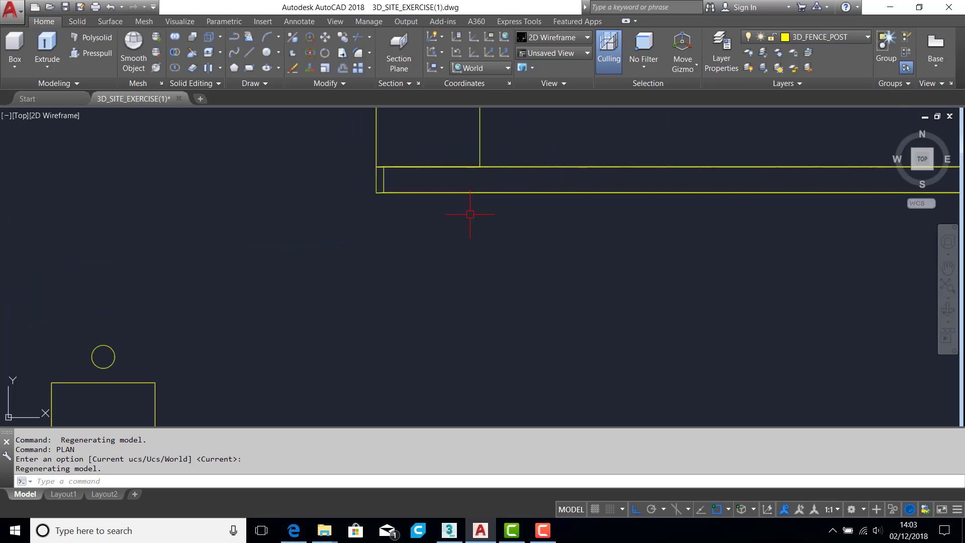
middle_click_drag(395, 215, 381, 228)
scroll(382, 229, "down", 5)
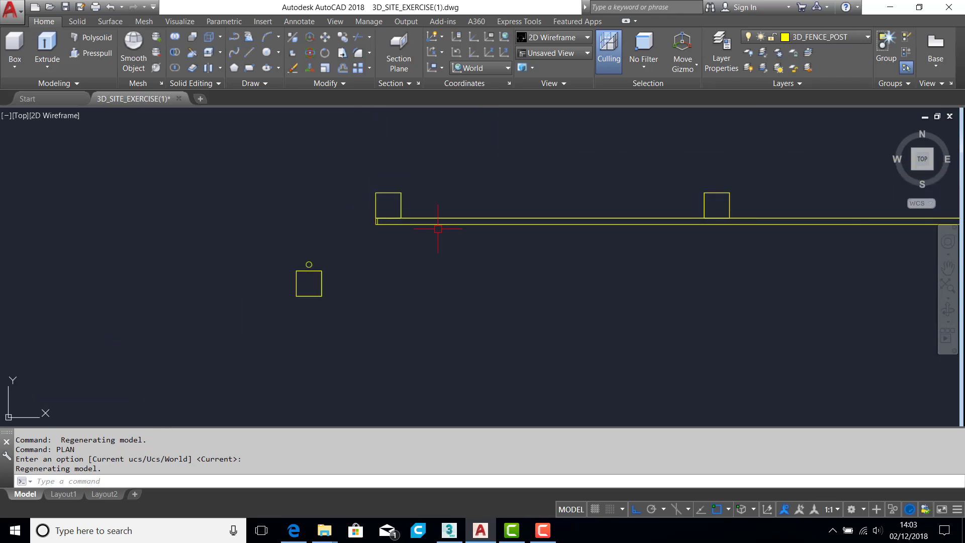
middle_click_drag(885, 236, 546, 241)
scroll(805, 242, "up", 4)
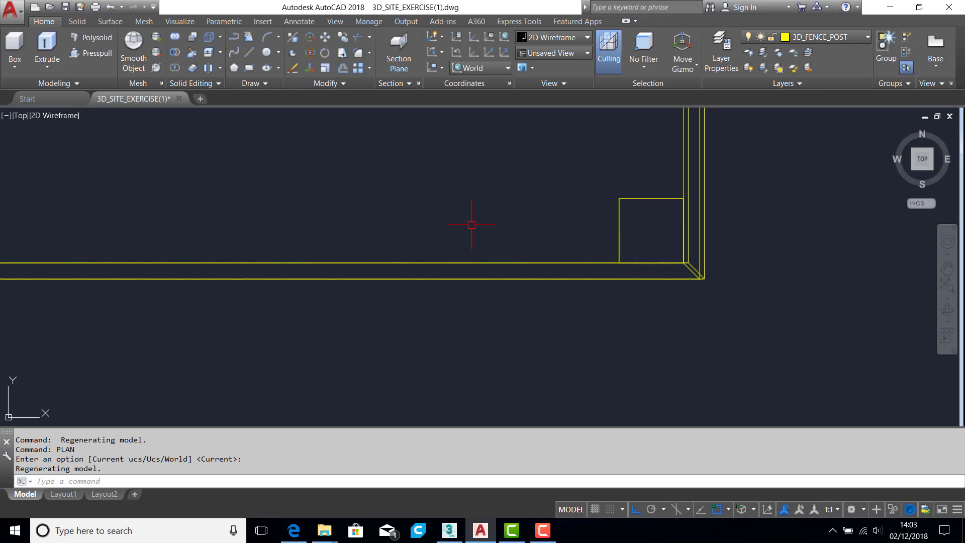
scroll(471, 223, "down", 8)
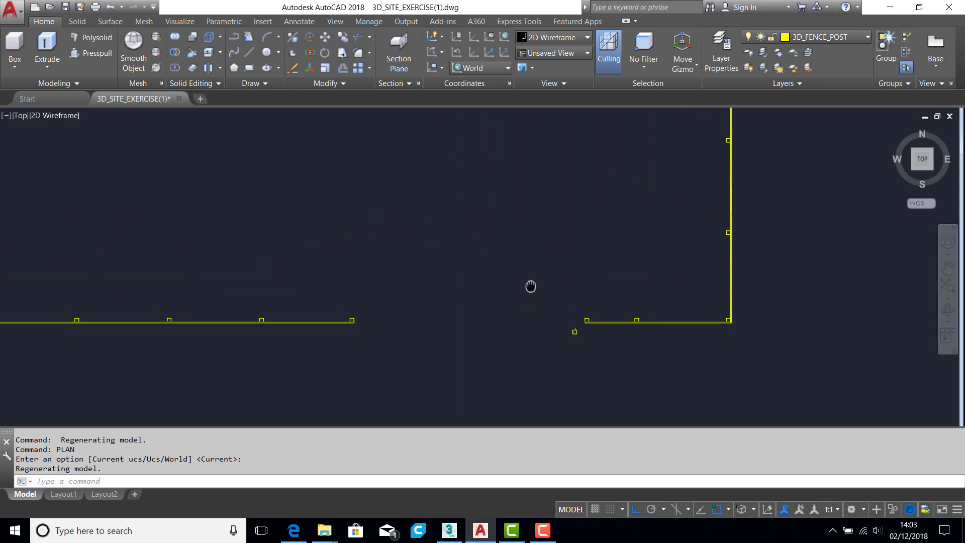
scroll(512, 267, "down", 8)
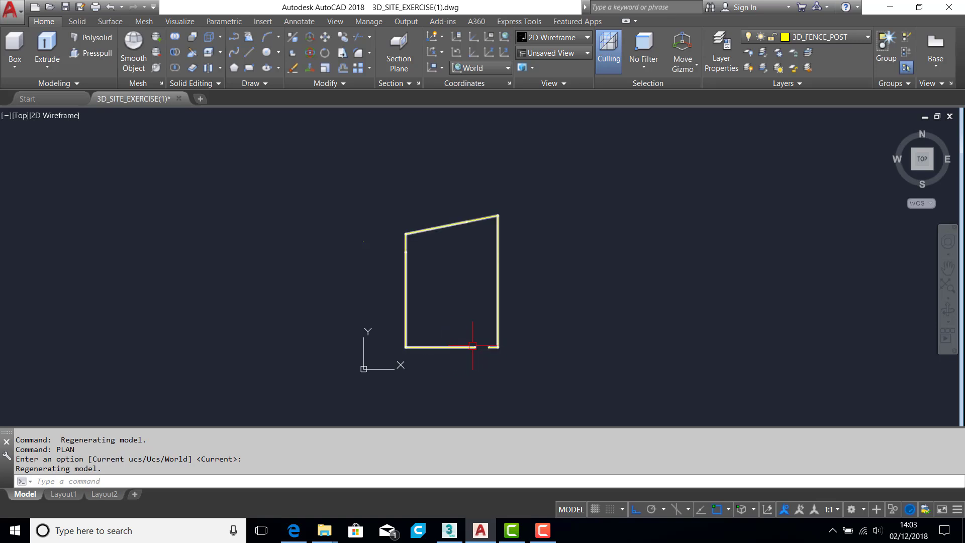
middle_click_drag(473, 346, 441, 289, "shift")
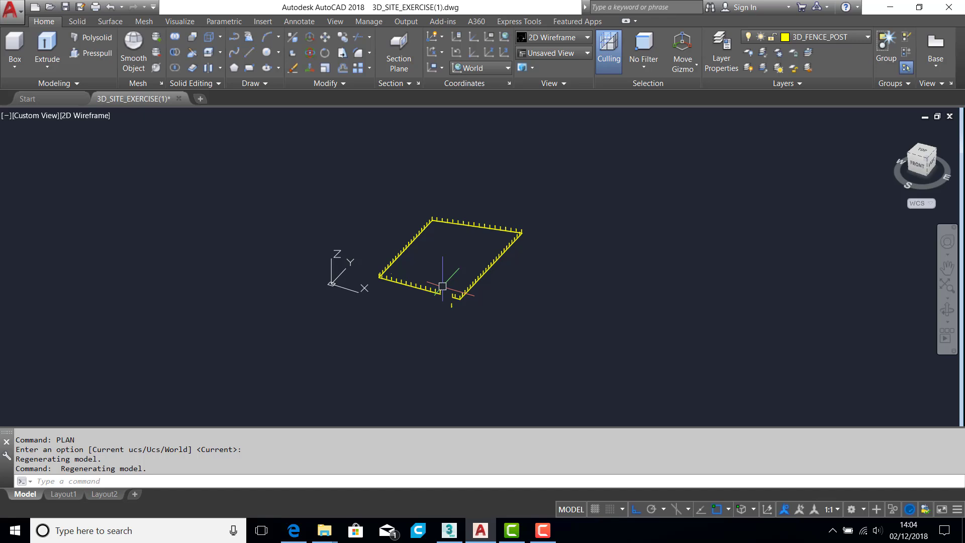
Step: Undo the plan view, the UCS changes and the board sweep along the fence polyline
key("ctrl+z")
key("ctrl+z")
key("ctrl+z")
key("ctrl+z")
key("ctrl+z")
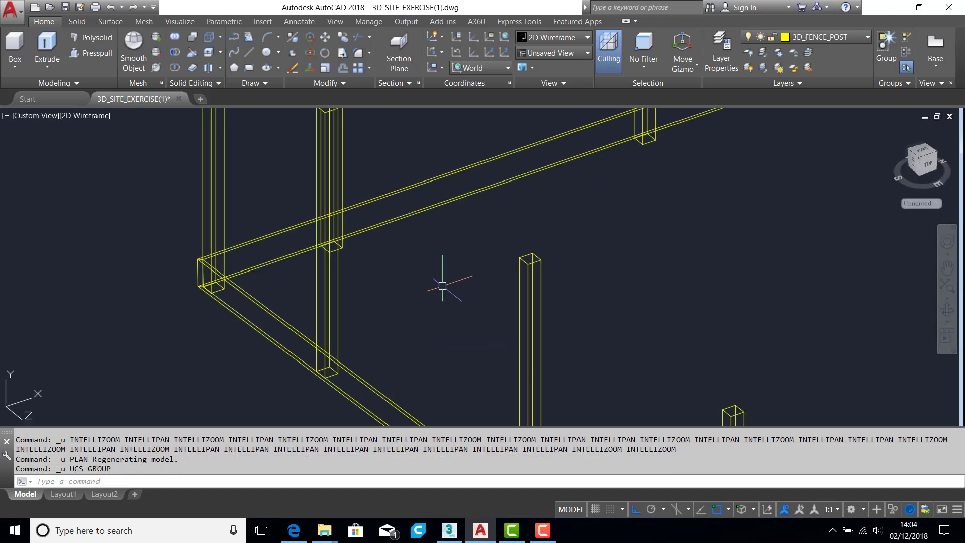
key("ctrl+z")
key("ctrl+z")
key("ctrl+z")
key("ctrl+z")
key("ctrl+z")
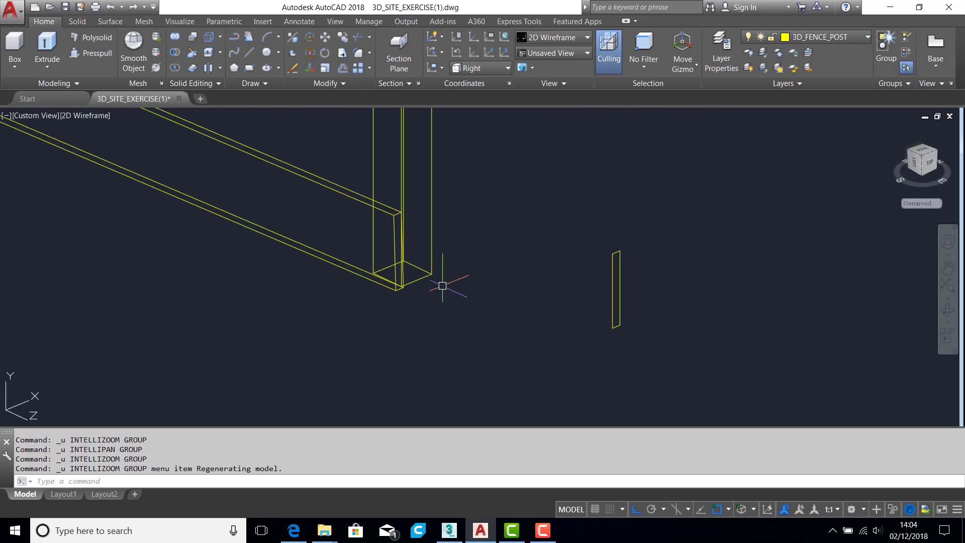
key("ctrl+z")
Step: Examine how far the single fence polyline runs around the site by highlighting it, and clear the selection
scroll(442, 285, "down", 10)
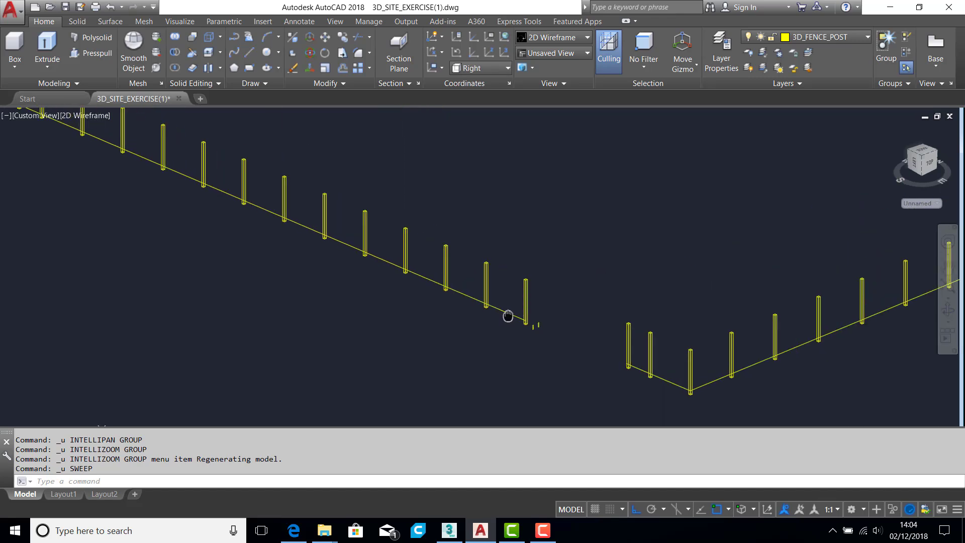
scroll(511, 308, "up", 2)
scroll(536, 327, "up", 4)
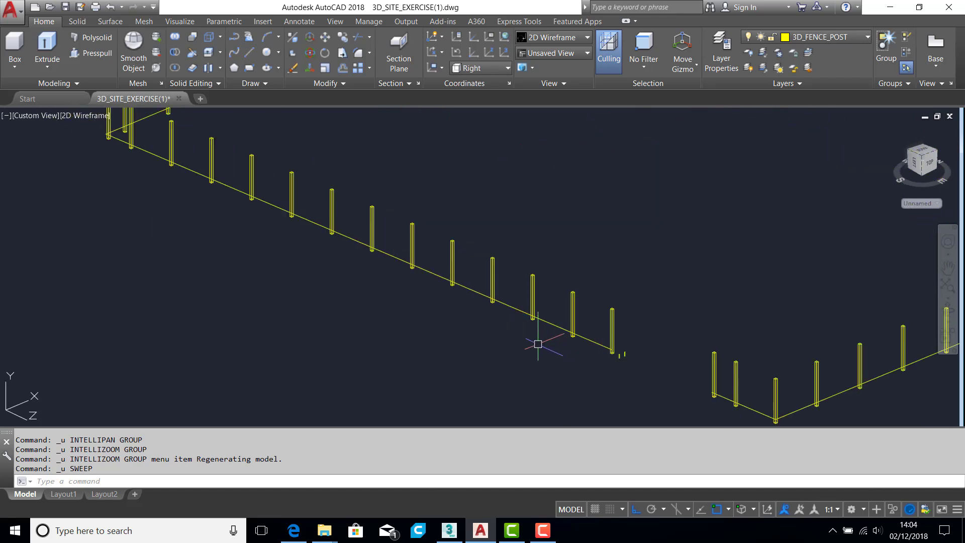
left_click(549, 321)
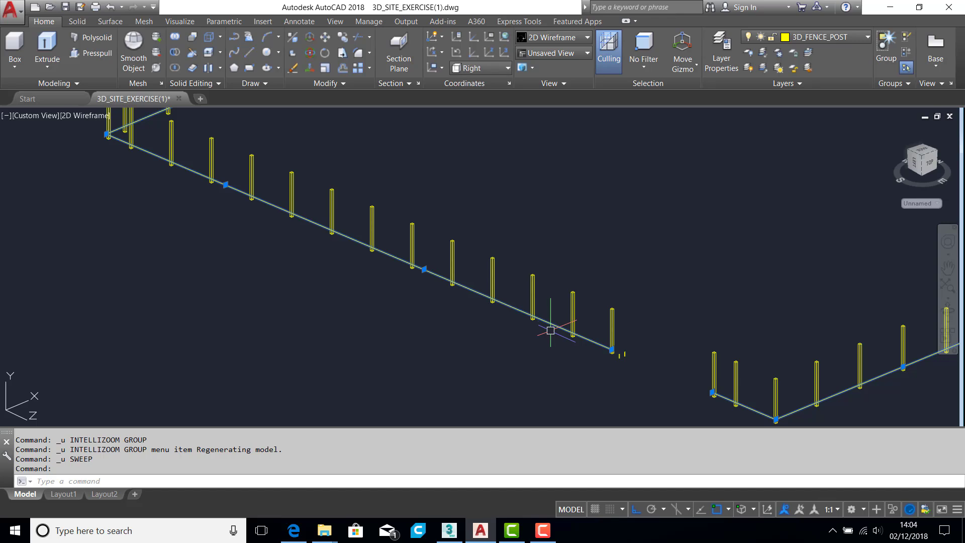
scroll(576, 326, "down", 2)
mouse_move(639, 331)
middle_mouse_down()
mouse_move(502, 273)
mouse_move(508, 303)
mouse_move(484, 324)
middle_mouse_up()
scroll(498, 308, "down", 4)
key("Escape")
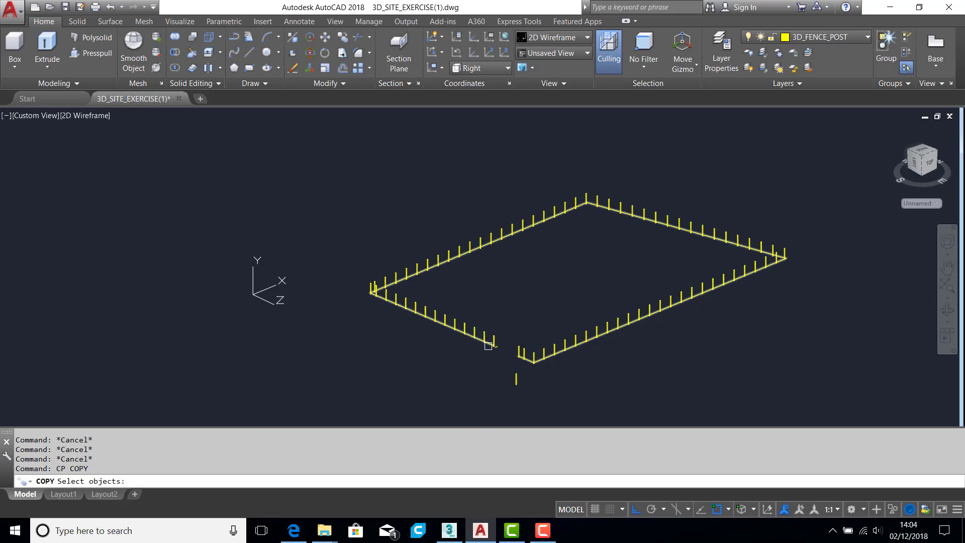
Step: Copy the fence polyline to the empty area away from the posts
scroll(488, 348, "up", 4)
left_click(488, 337)
key("Return")
left_click(478, 379)
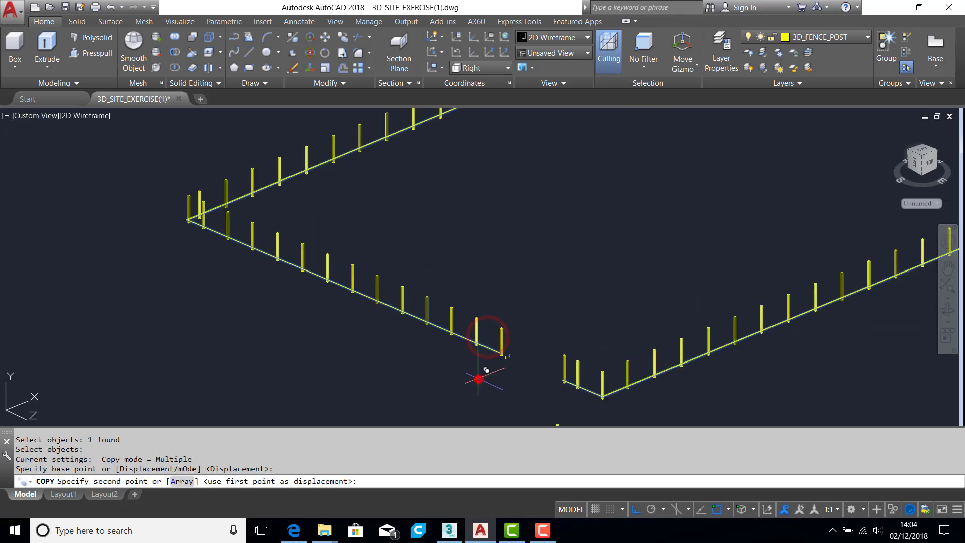
middle_click_drag(259, 310, 715, 429)
left_click(376, 276)
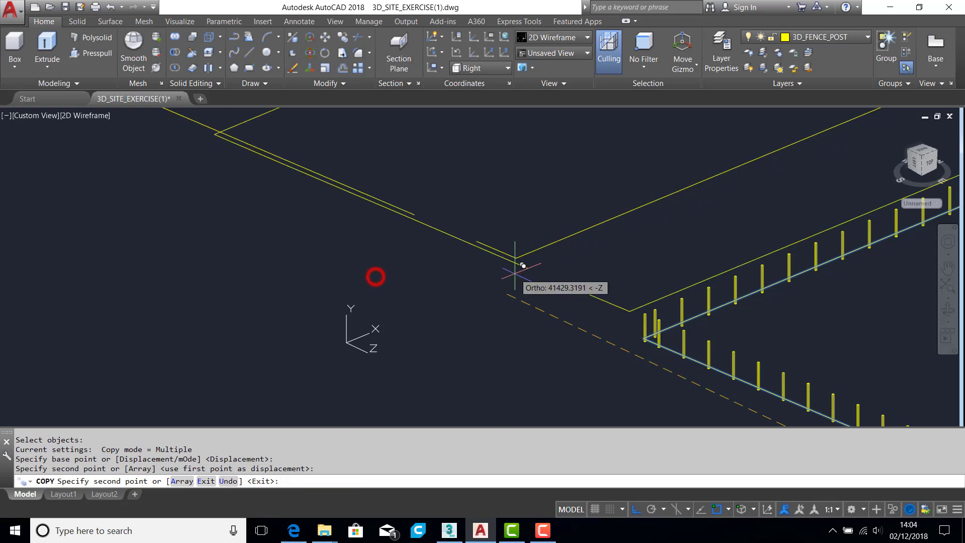
key("Return")
Step: Break the copied polyline at the corner beyond the short segment beside the gate
type("BR")
key("Return")
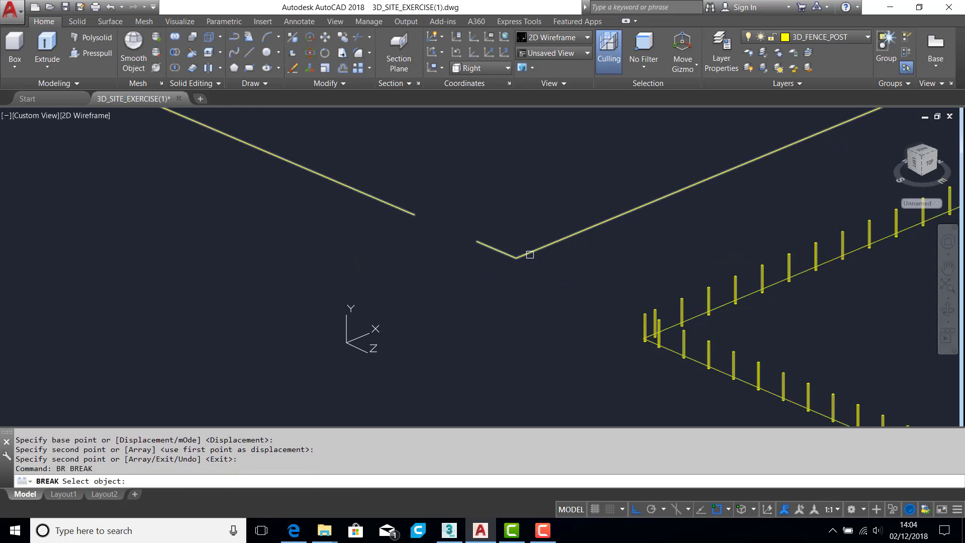
left_click(527, 254)
scroll(568, 241, "down", 4)
middle_click_drag(616, 225, 413, 299)
scroll(583, 226, "up", 4)
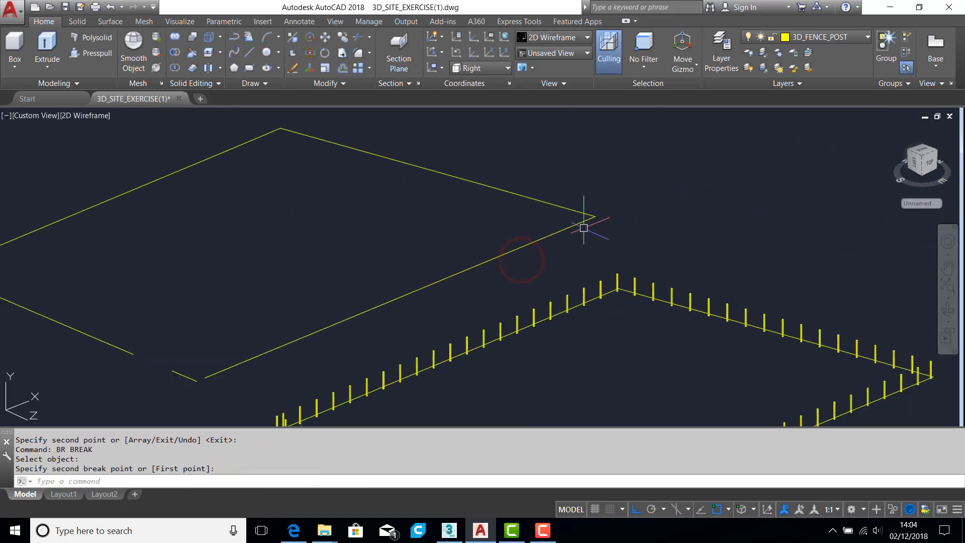
Step: Break the copied polyline at the far end of its long side from the gate corner, and erase that side
key("Return")
left_click(590, 216)
scroll(602, 209, "down", 4)
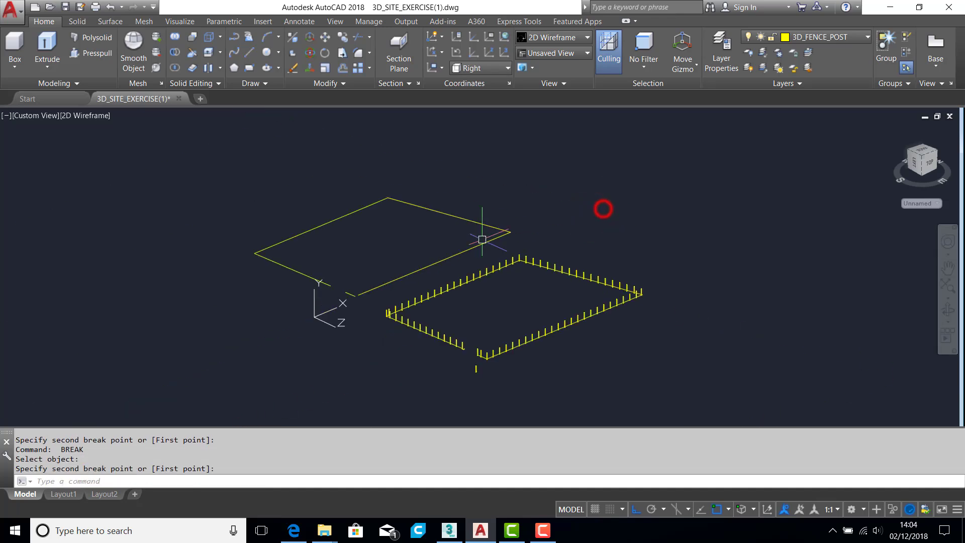
scroll(556, 255, "up", 5)
left_click(519, 255)
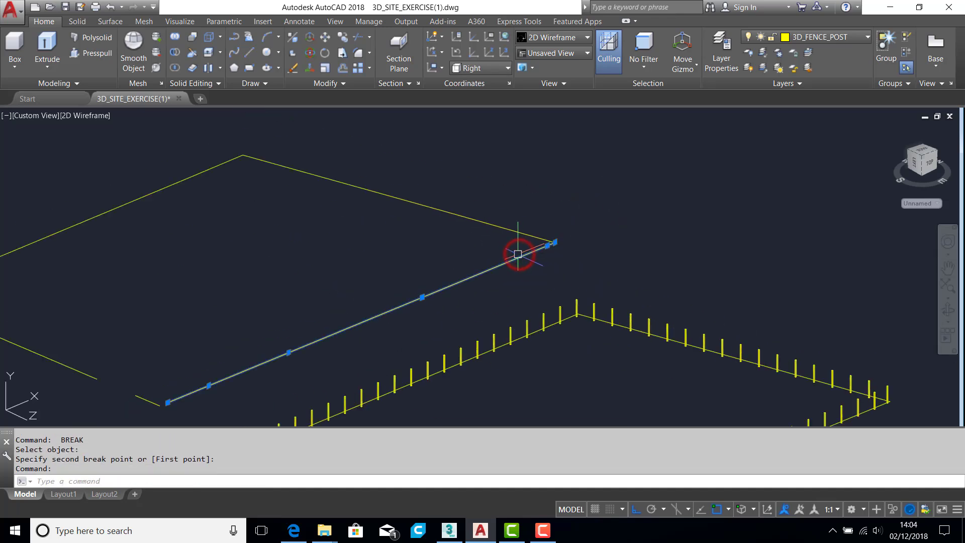
key("Delete")
Step: Break the copied polyline at both ends of its remaining long side
middle_click_drag(215, 170, 388, 223)
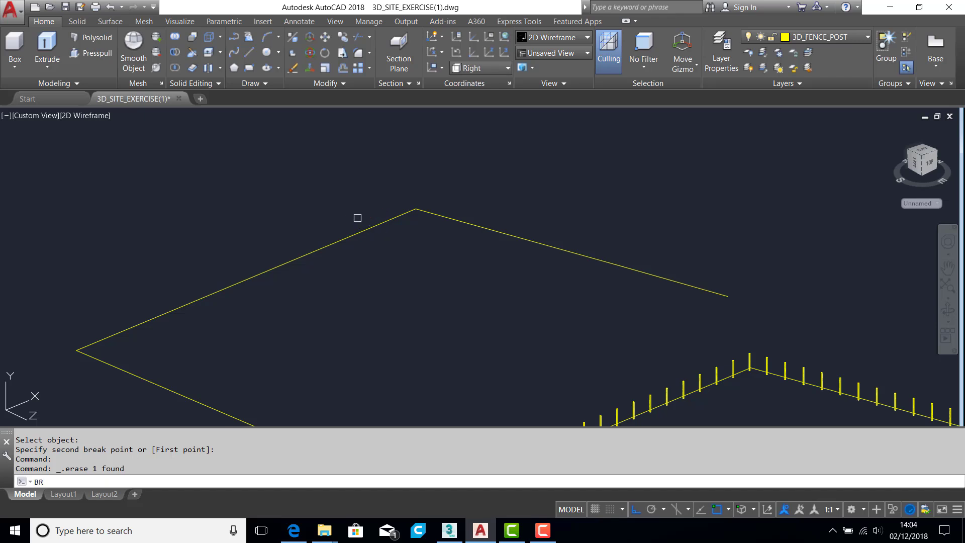
key("Return")
left_click(404, 212)
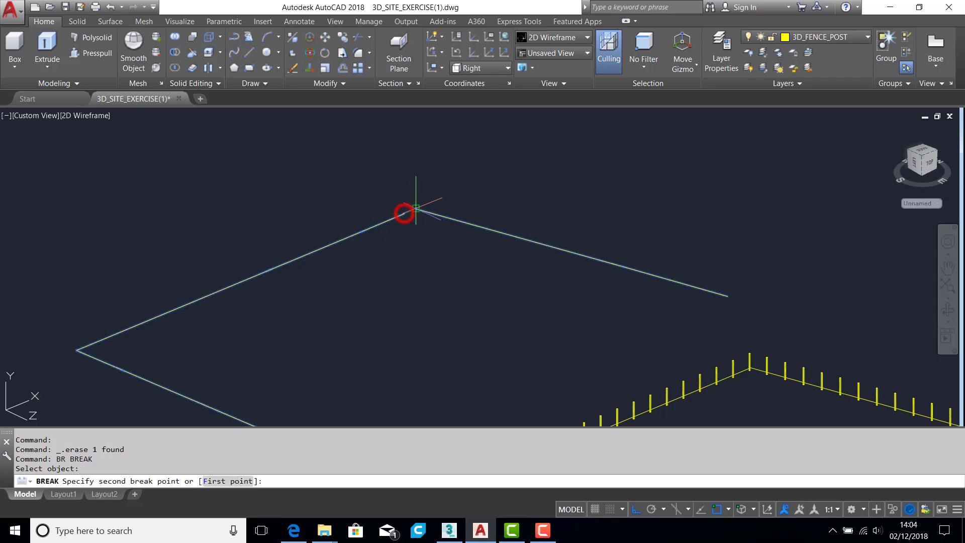
left_click(416, 209)
middle_click_drag(43, 331, 319, 252)
key("Return")
left_click(358, 267)
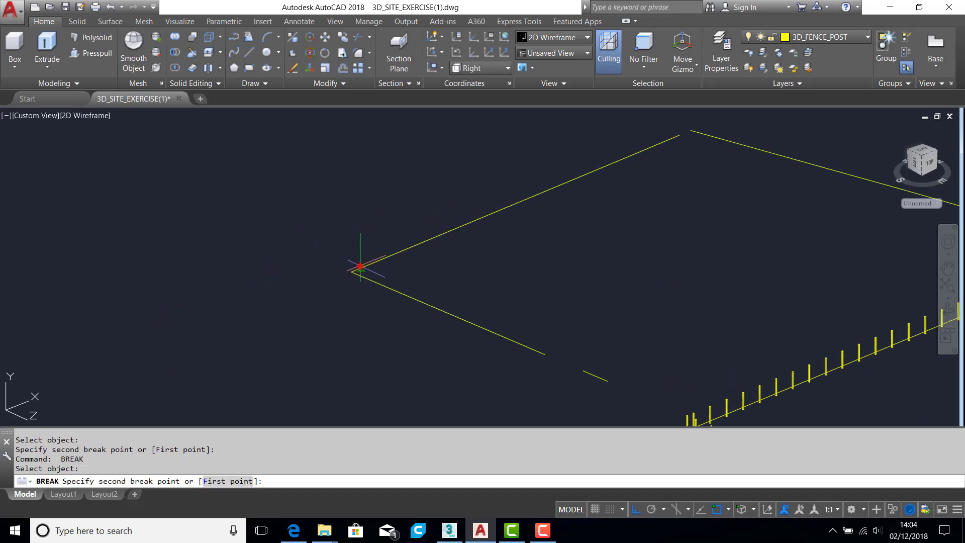
left_click(350, 271)
key("Escape")
key("Escape")
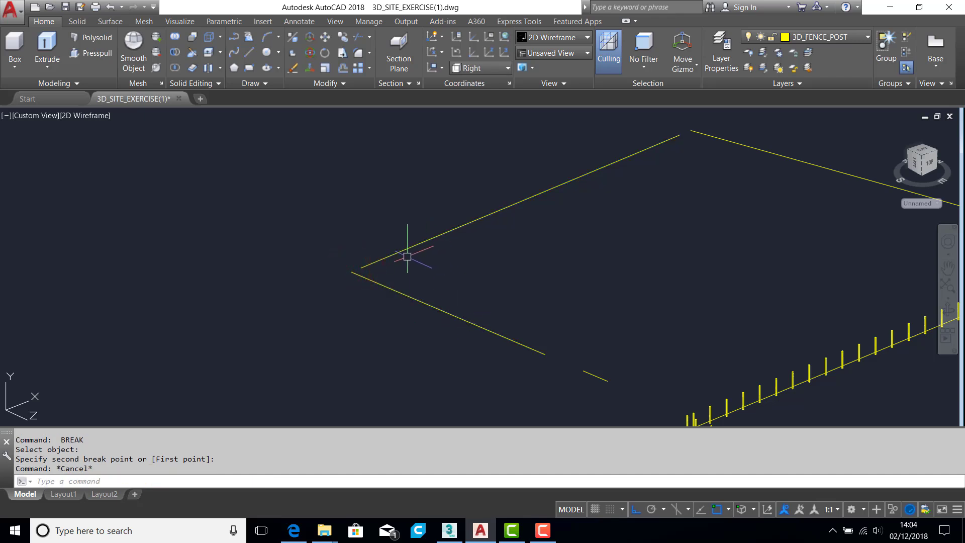
Step: Erase the detached remaining long side of the copied polyline
type("e")
key("Return")
left_click(415, 245)
scroll(557, 302, "down", 2)
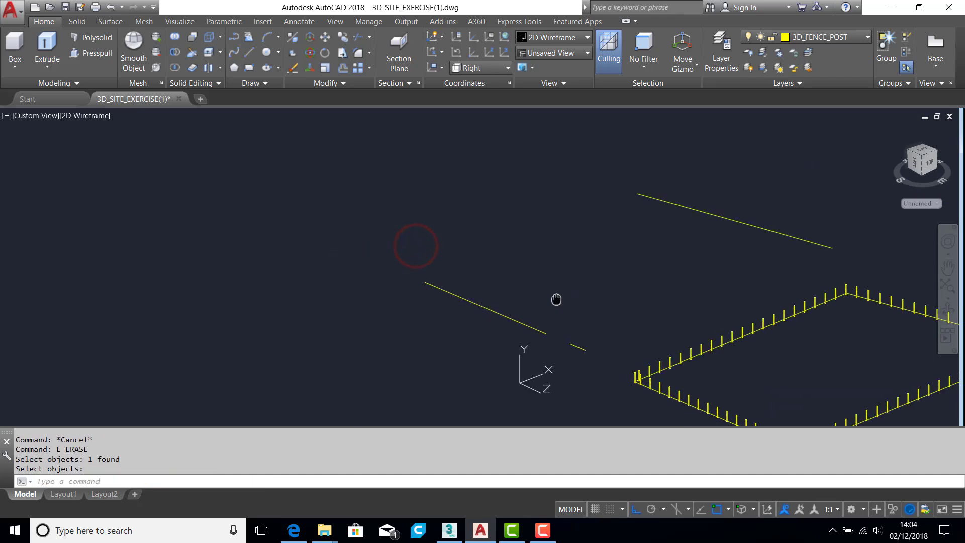
mouse_move(701, 342)
middle_mouse_down()
mouse_move(625, 330)
mouse_move(555, 282)
middle_mouse_up()
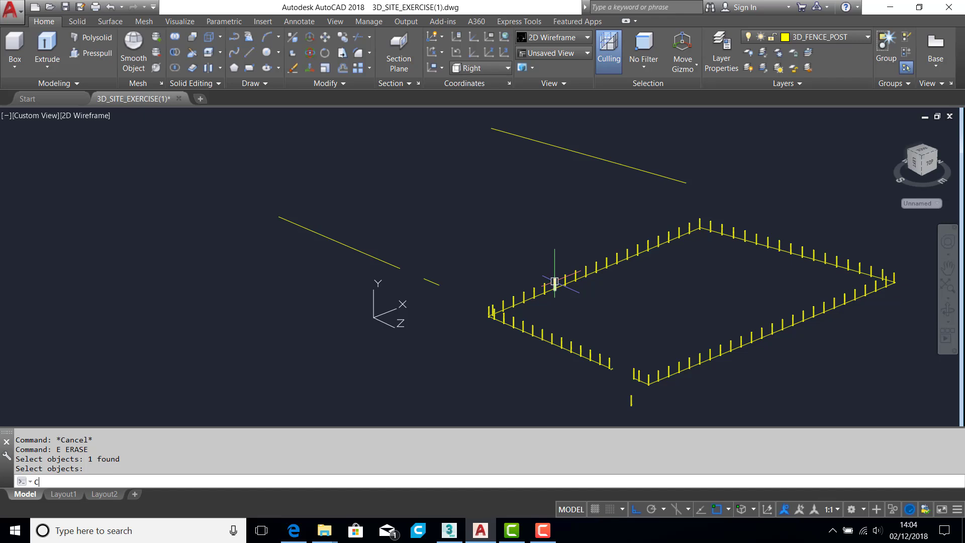
Step: Break the original fence polyline at the corner where the long gate-side run meets the long side
key("Escape")
key("Escape")
scroll(498, 297, "up", 6)
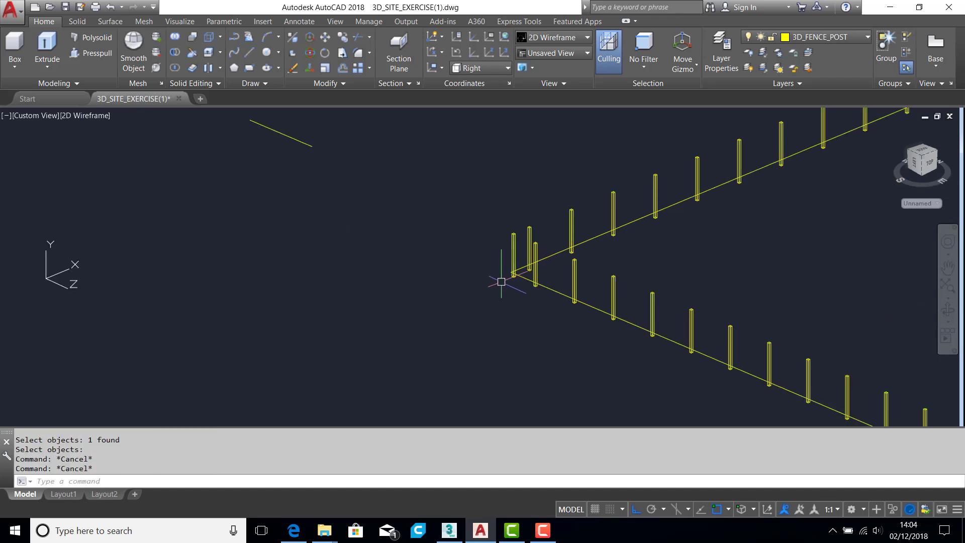
key("Escape")
key("Escape")
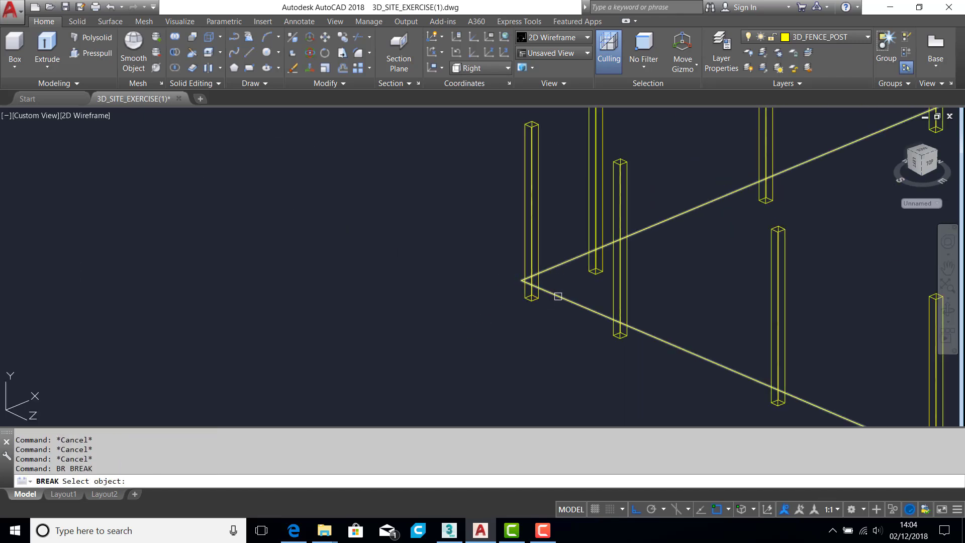
left_click(558, 297)
left_click(523, 283)
Step: Try breaking the original polyline at the corner beyond the short gate segment, and undo that break
scroll(575, 319, "down", 4)
mouse_move(721, 357)
middle_mouse_down()
mouse_move(420, 166)
mouse_move(403, 202)
middle_mouse_up()
scroll(835, 405, "up", 2)
middle_click_drag(804, 385, 544, 288)
key("space")
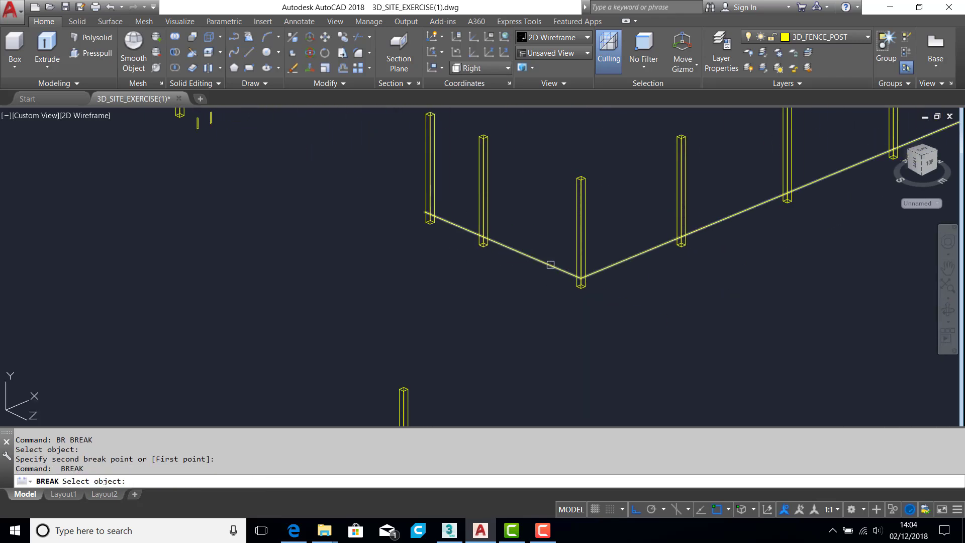
left_click(551, 265)
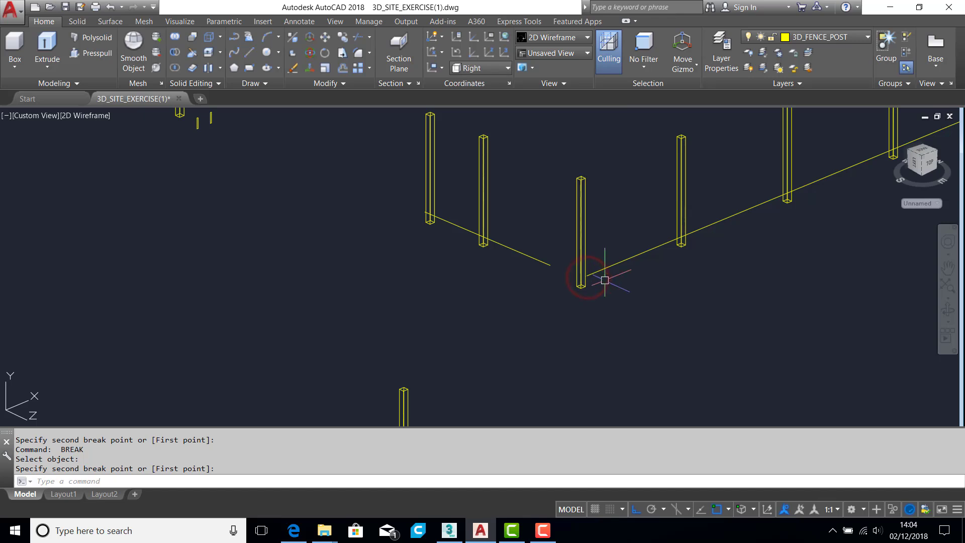
type("u")
key("Return")
Step: Break the original polyline at the corner post between the short gate segment and the adjoining long side
type("br")
key("Return")
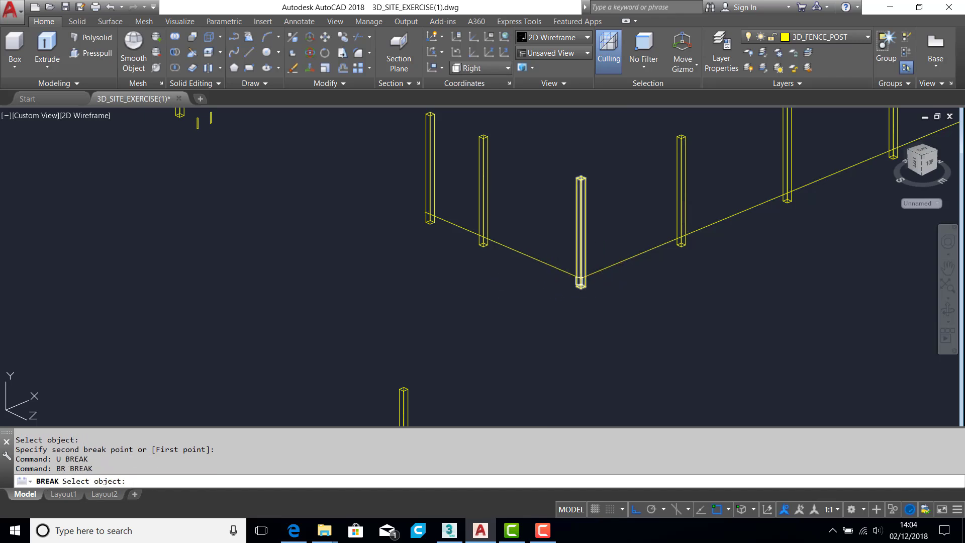
left_click(561, 269)
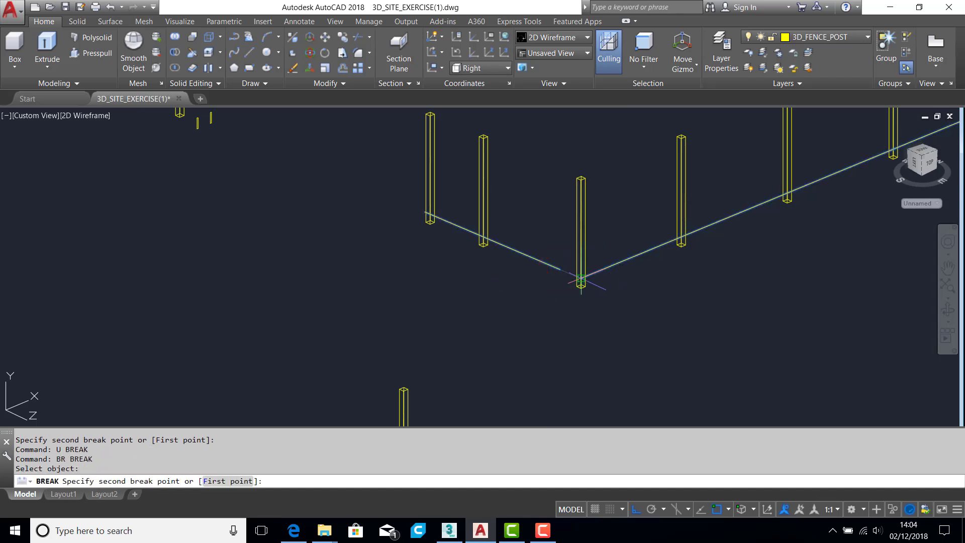
left_click(581, 278)
Step: Break the original polyline at the far corner where the long side meets the sloping back side
scroll(606, 272, "down", 2)
middle_click_drag(693, 221, 311, 389)
middle_click_drag(724, 239, 364, 323)
middle_click_drag(647, 199, 587, 260)
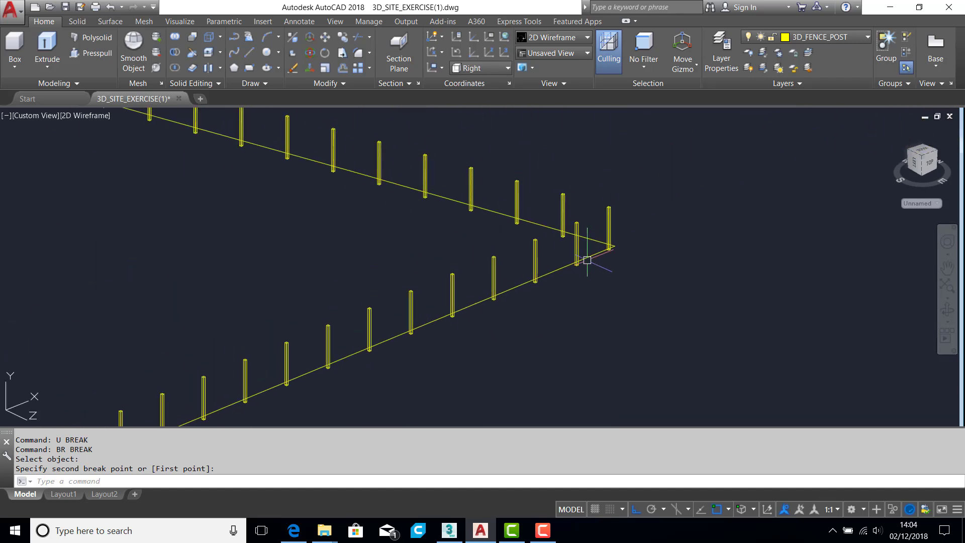
key("Return")
scroll(593, 259, "up", 5)
left_click(607, 199)
left_click(653, 211)
scroll(492, 214, "down", 5)
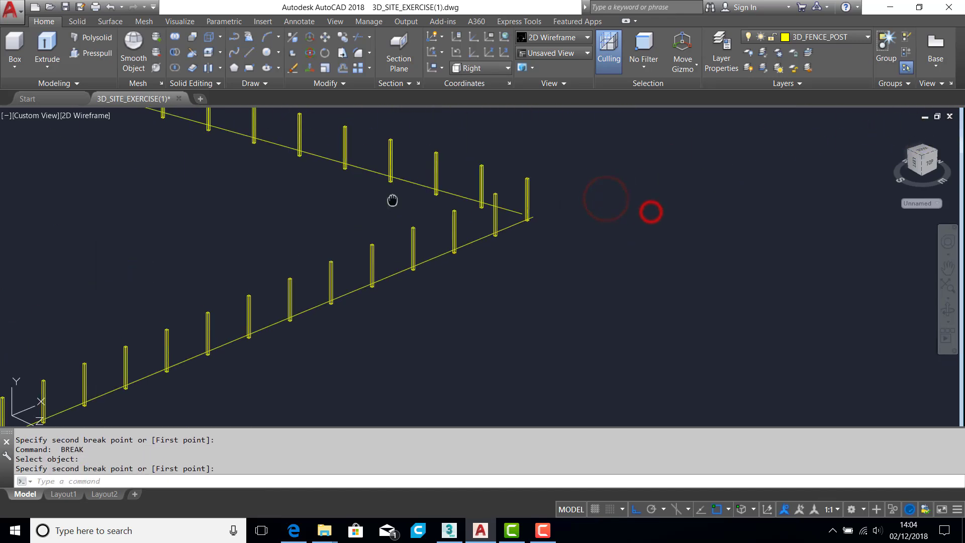
Step: Break the original fence polyline at the remaining far corner, where the sloping back side meets the other long side
middle_click_drag(392, 200, 855, 358)
middle_click_drag(295, 198, 500, 252)
scroll(424, 222, "up", 5)
key("Return")
left_click(411, 211)
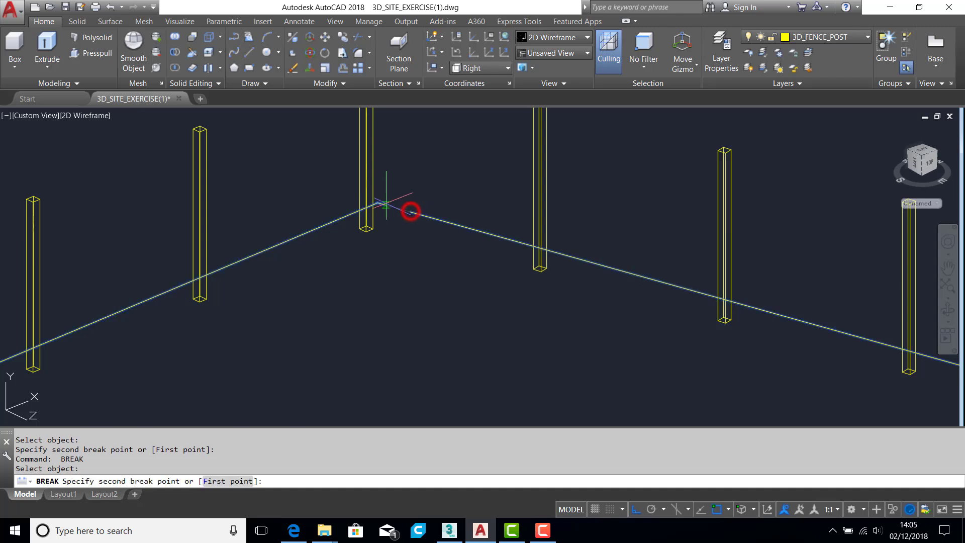
left_click(379, 202)
scroll(380, 202, "down", 5)
key("Escape")
key("Escape")
Step: Erase the original polyline pieces along the sloping back side, the long gate-side run and the short gate segment
type("E")
key("space")
left_click(497, 237)
key("space")
scroll(494, 241, "down", 5)
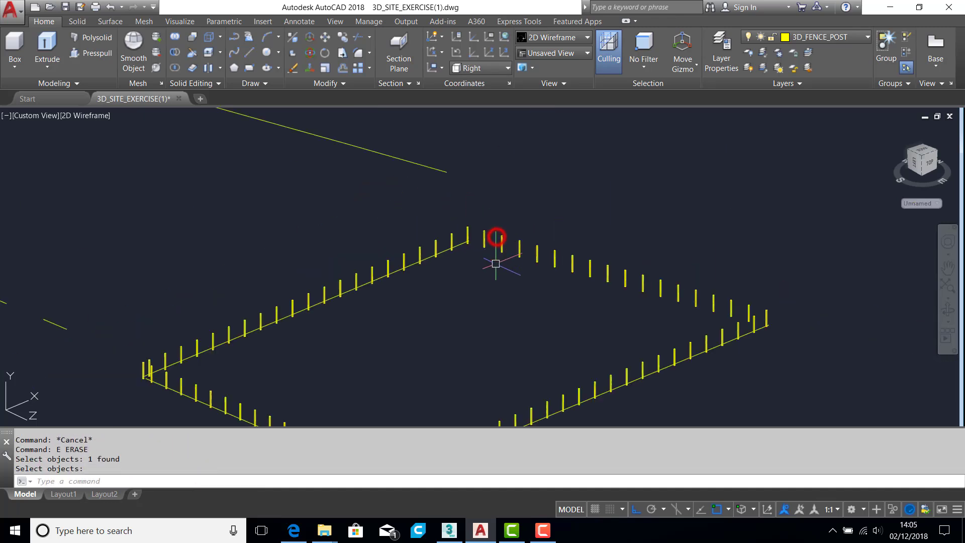
middle_click_drag(335, 420, 423, 254)
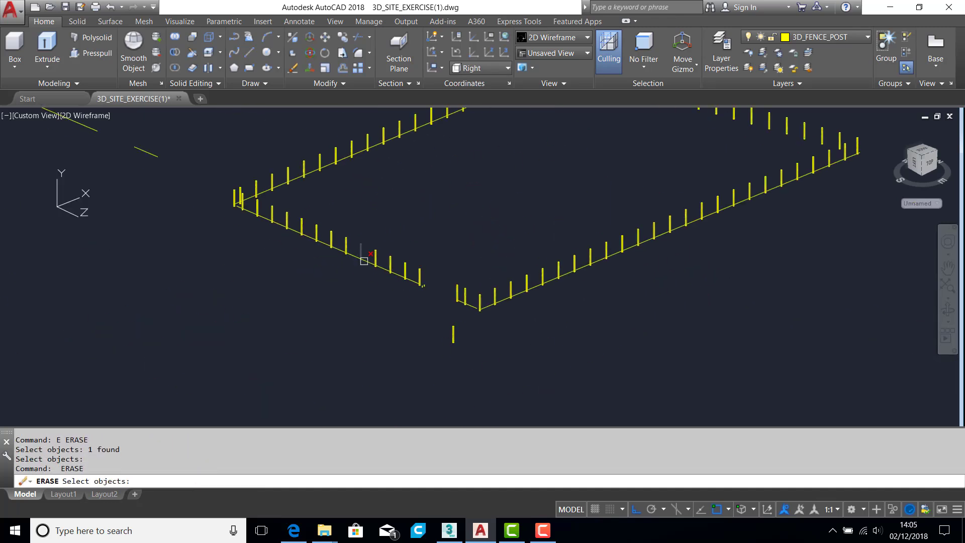
left_click(471, 309)
key("space")
scroll(398, 297, "down", 6)
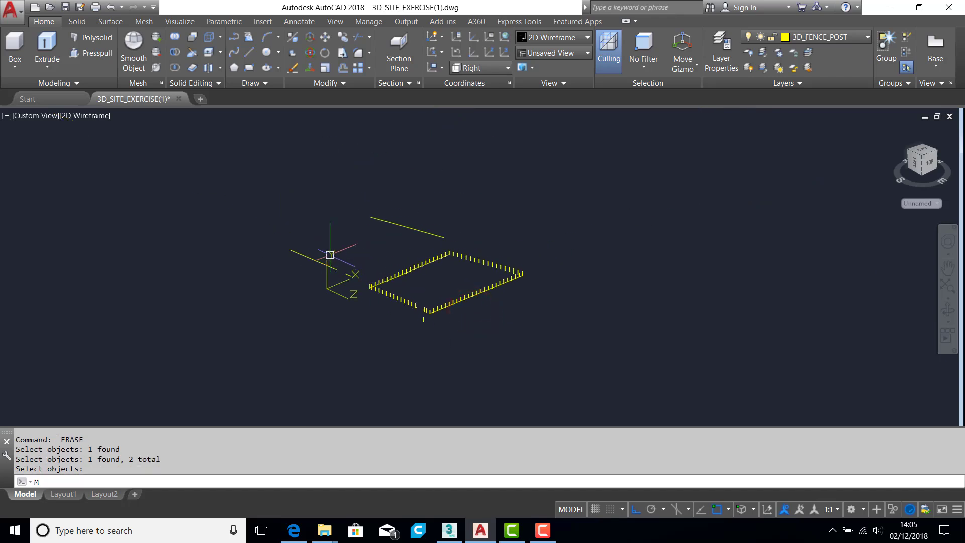
Step: Move the three set-aside polyline copies onto the fence, aligning the gate-side run's outer end with the corner of the long side
type("M")
key("space")
left_click(328, 257)
left_click(356, 276)
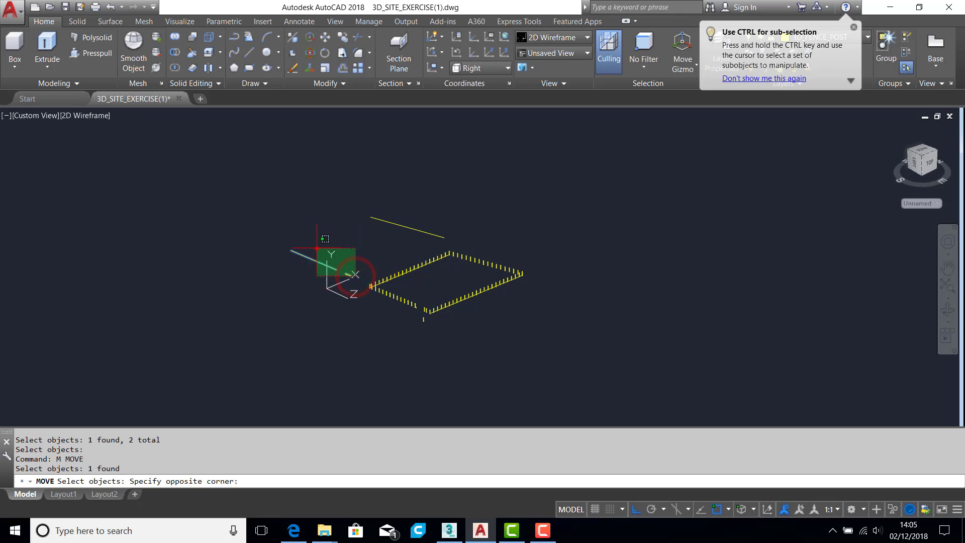
left_click(316, 249)
left_click(388, 220)
key("space")
left_click(292, 249)
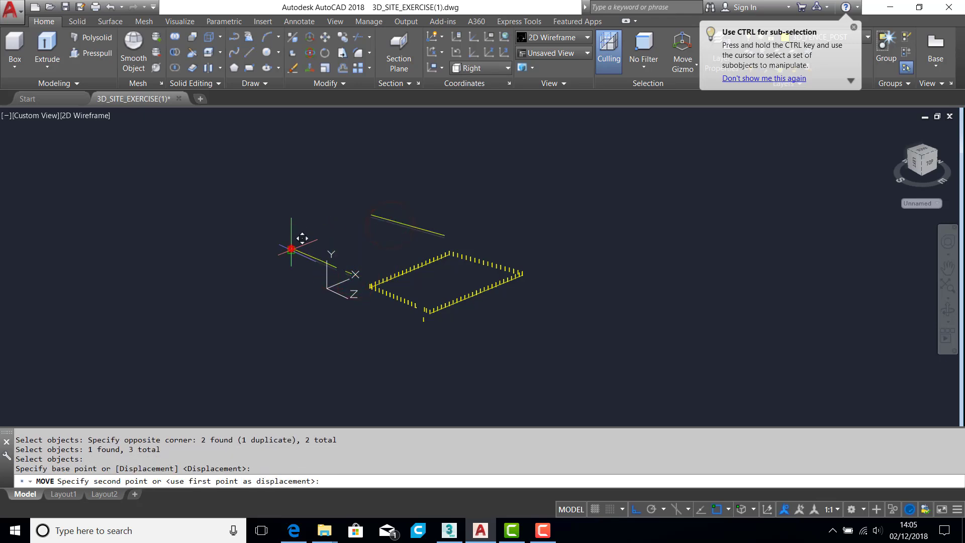
scroll(366, 276, "up", 10)
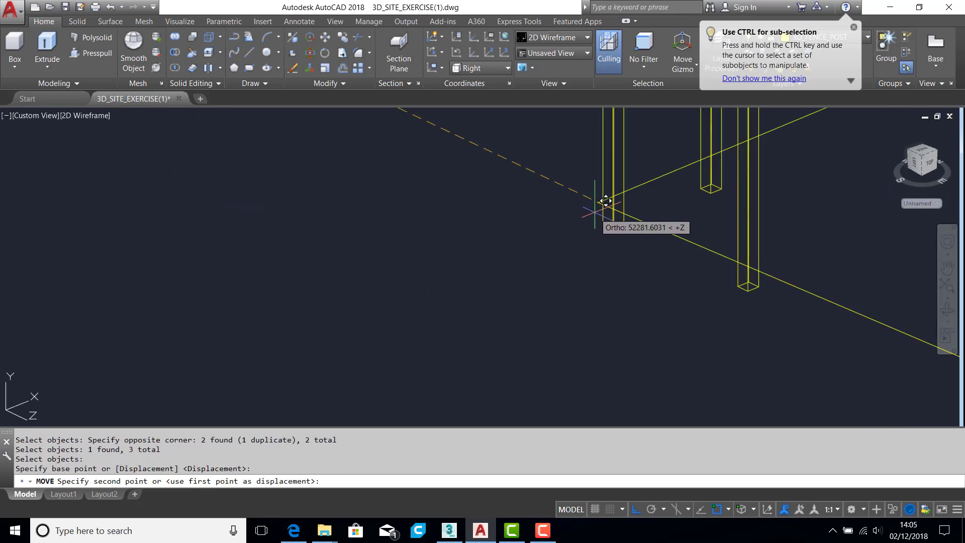
left_click(604, 202)
scroll(601, 203, "down", 8)
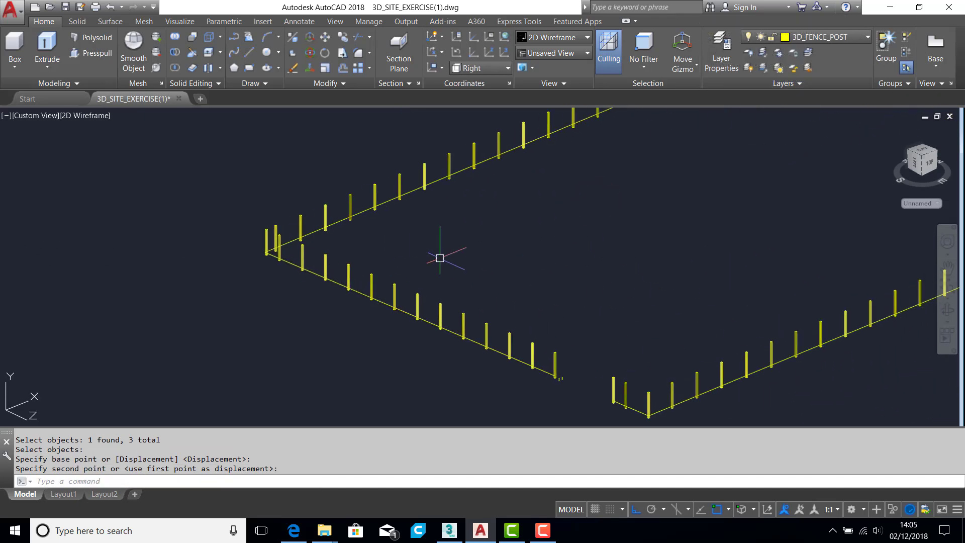
scroll(387, 270, "down", 4)
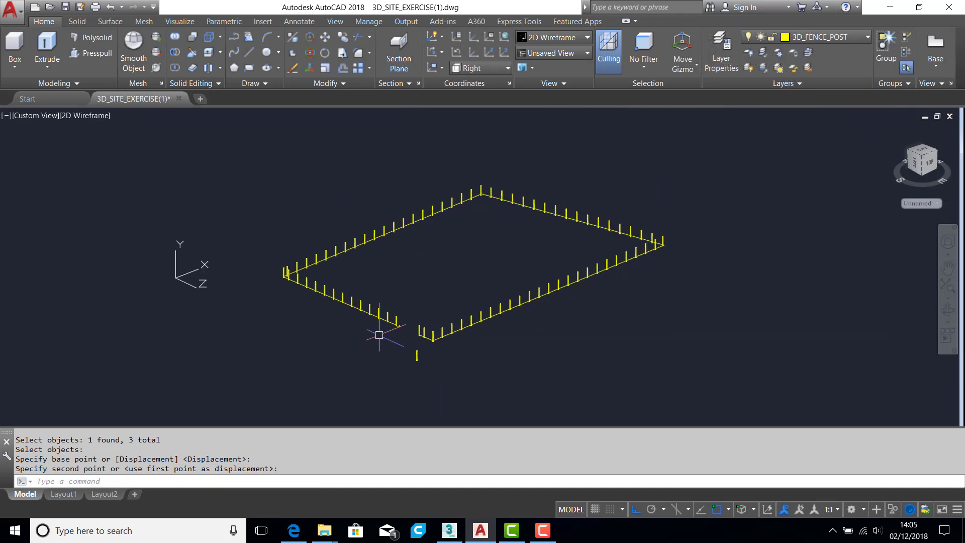
key("Escape")
key("Escape")
Step: Copy the board profile nearer the gate post by its lower corner to the gate-side ends of the long run and short segment
scroll(376, 325, "up", 10)
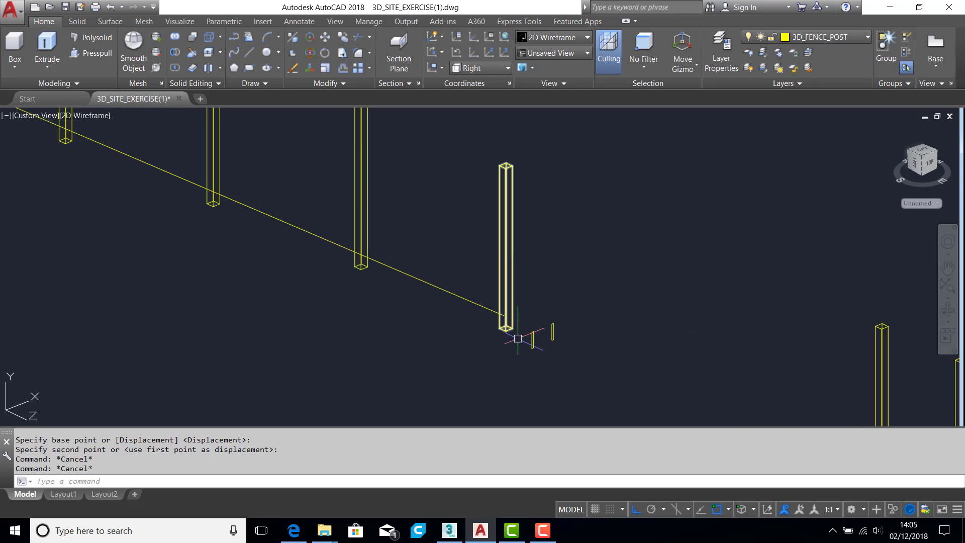
mouse_move(557, 324)
middle_mouse_down()
mouse_move(499, 229)
mouse_move(512, 207)
middle_mouse_up()
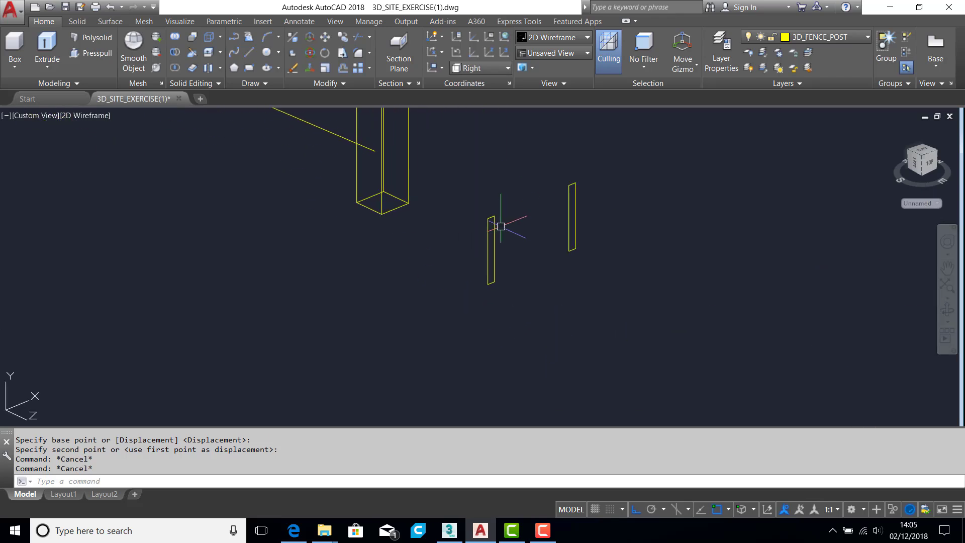
type("EX")
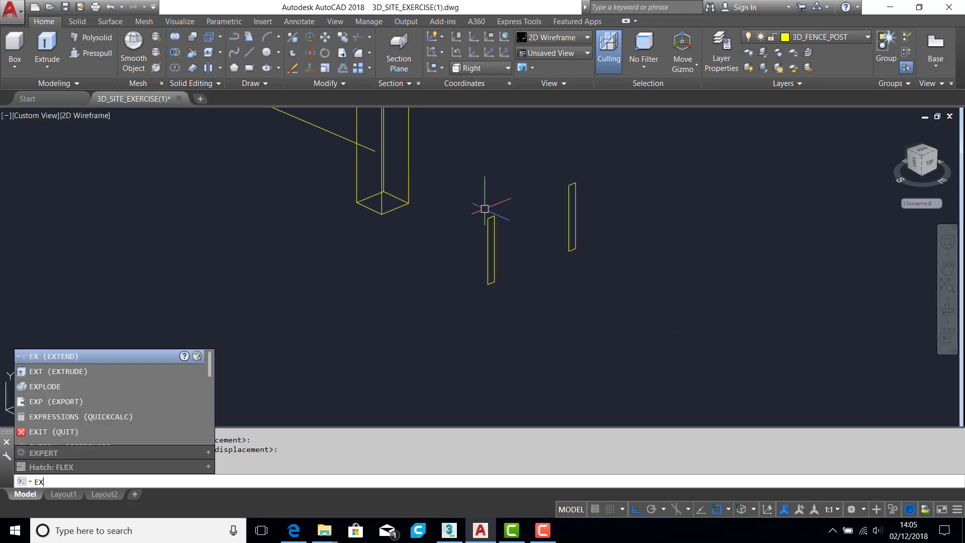
key("Escape")
type("cp")
key("Return")
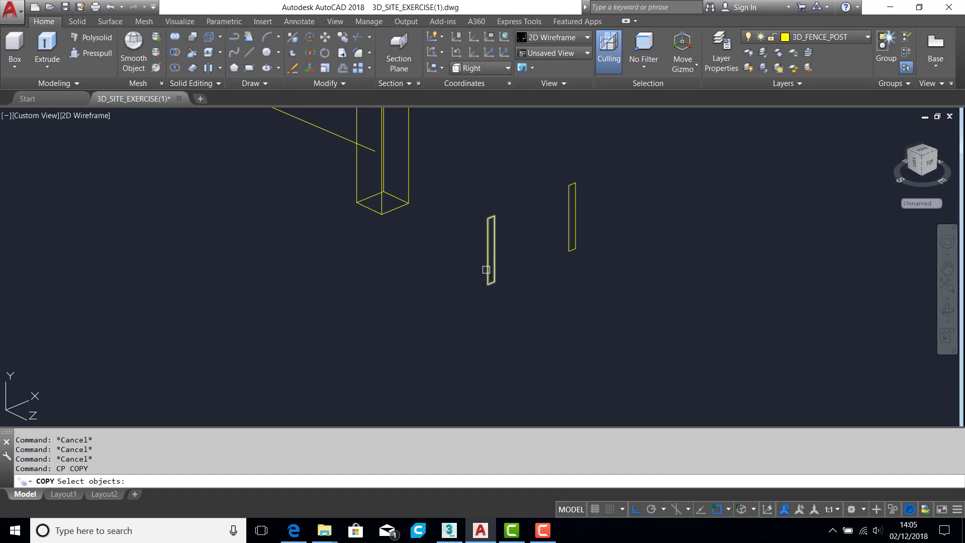
key("Return")
left_click(487, 284)
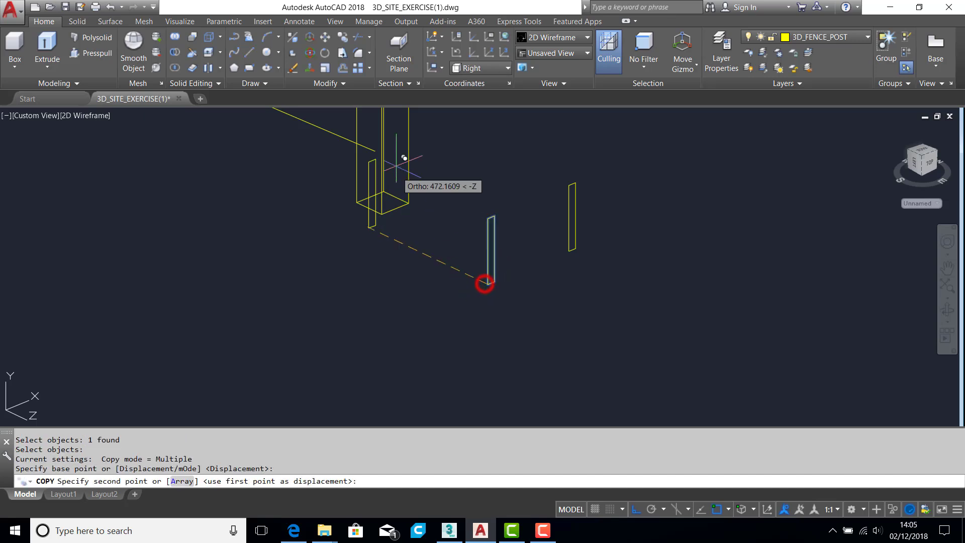
left_click(375, 151)
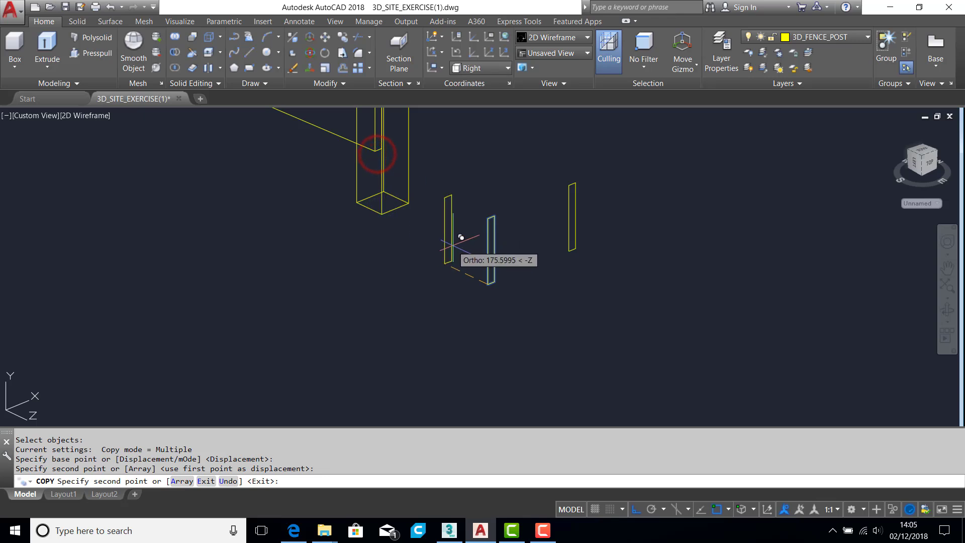
scroll(459, 238, "down", 6)
middle_click_drag(566, 285, 330, 140)
scroll(583, 254, "up", 4)
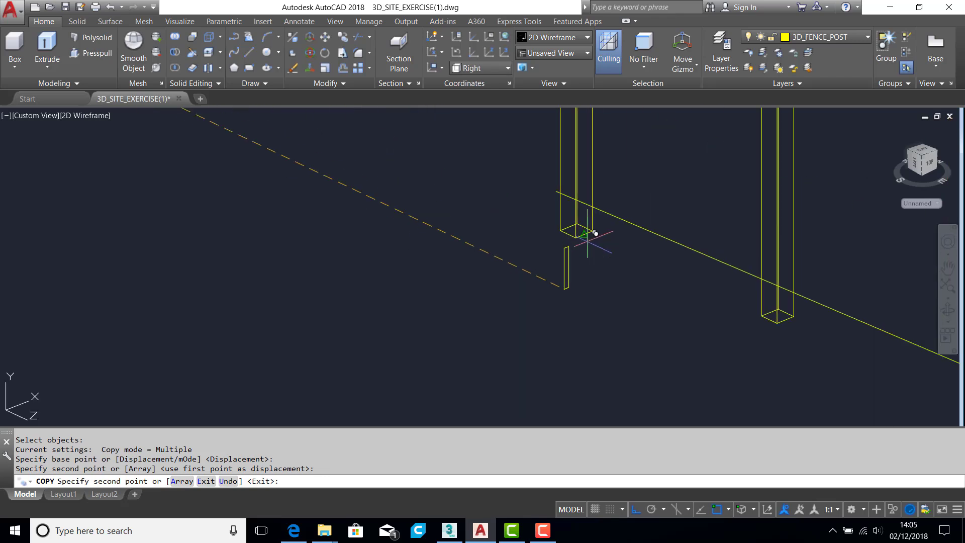
left_click(554, 191)
Step: Extrude the board profile along the short gate segment, using that line as the path
left_click(50, 43)
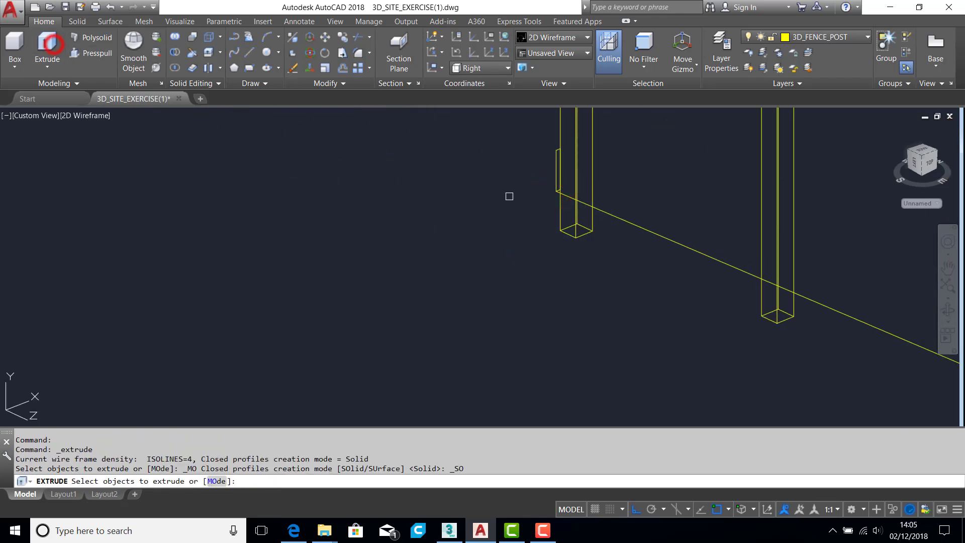
left_click(554, 169)
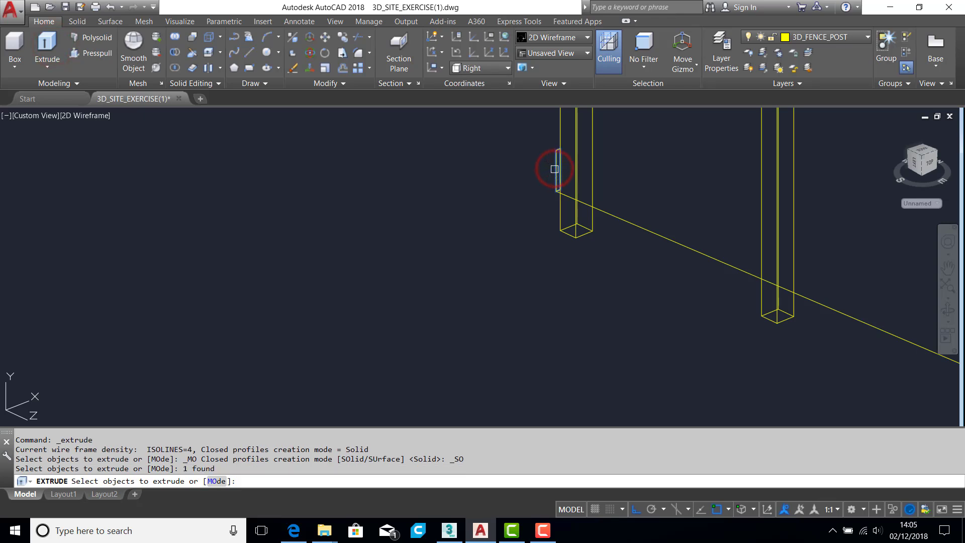
key("Return")
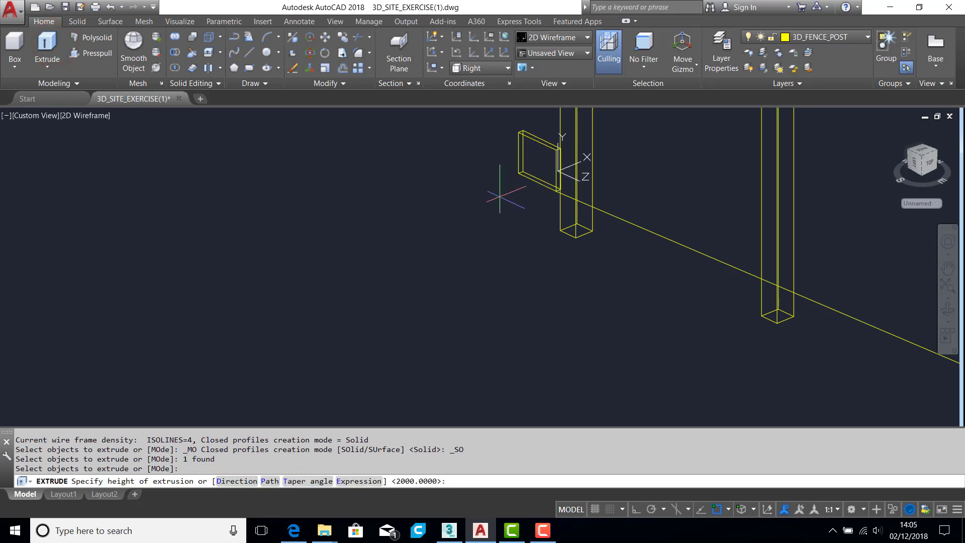
left_click(267, 484)
left_click(696, 251)
scroll(527, 218, "down", 5)
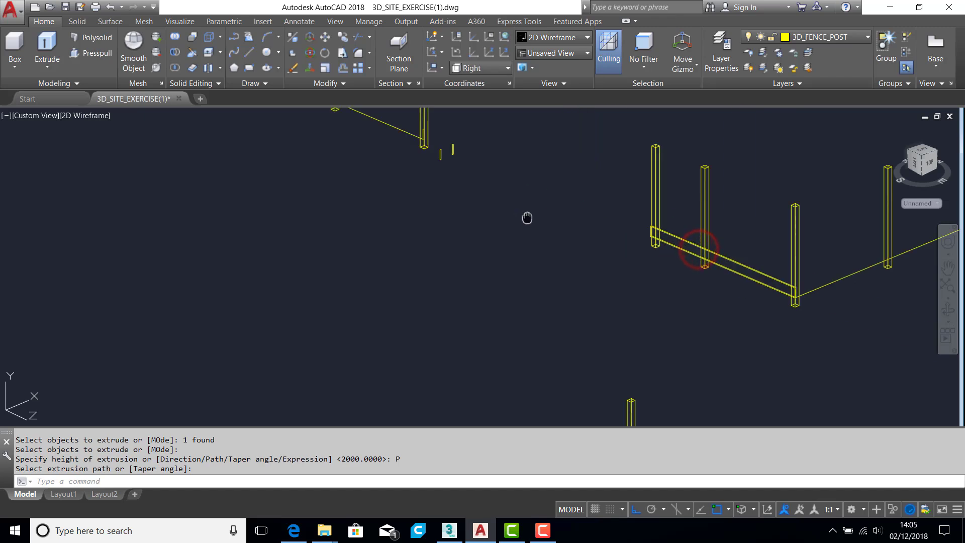
Step: Extrude the other copied board profile along the long gate-side run, using its line as the path
middle_click_drag(527, 218, 656, 283)
scroll(543, 195, "up", 6)
key("Return")
left_click(578, 211)
key("Return")
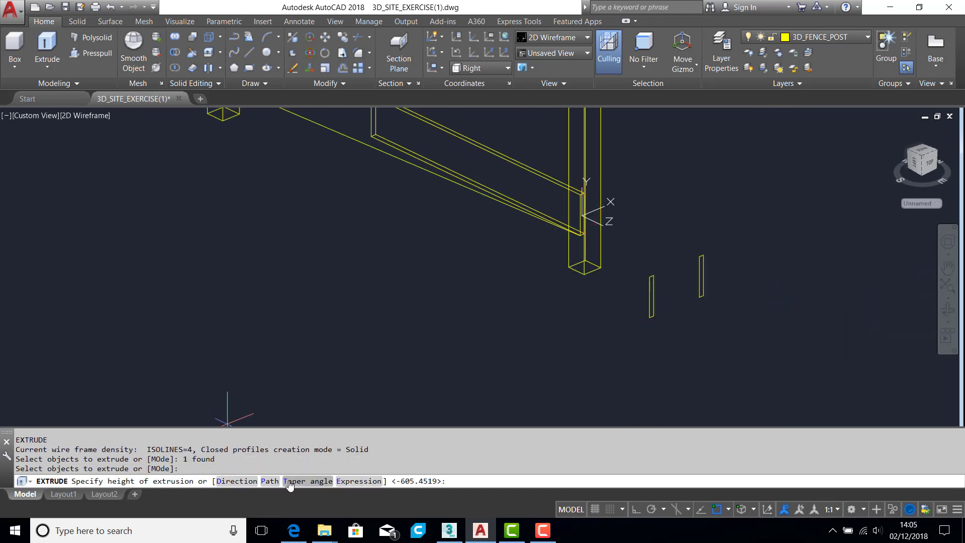
left_click(270, 482)
scroll(541, 217, "down", 5)
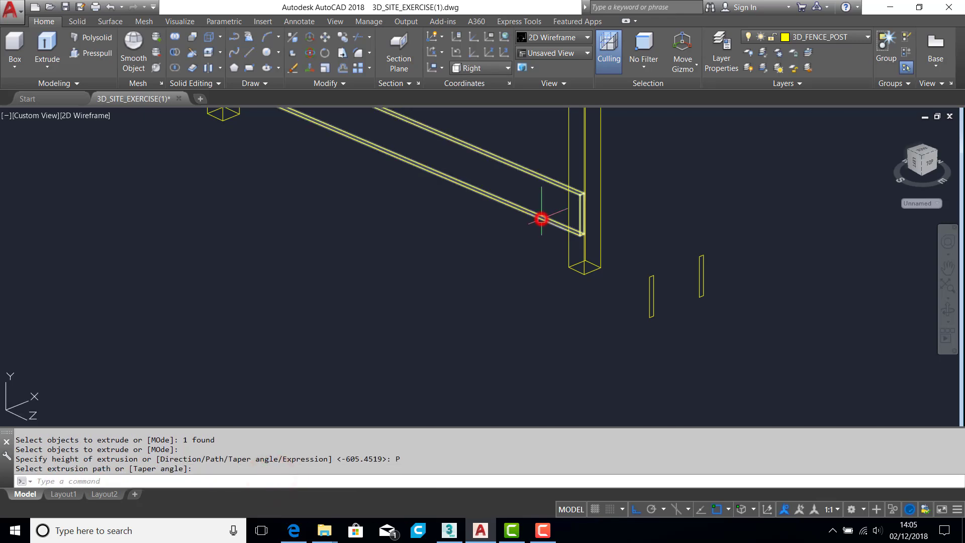
scroll(551, 221, "down", 3)
key("Escape")
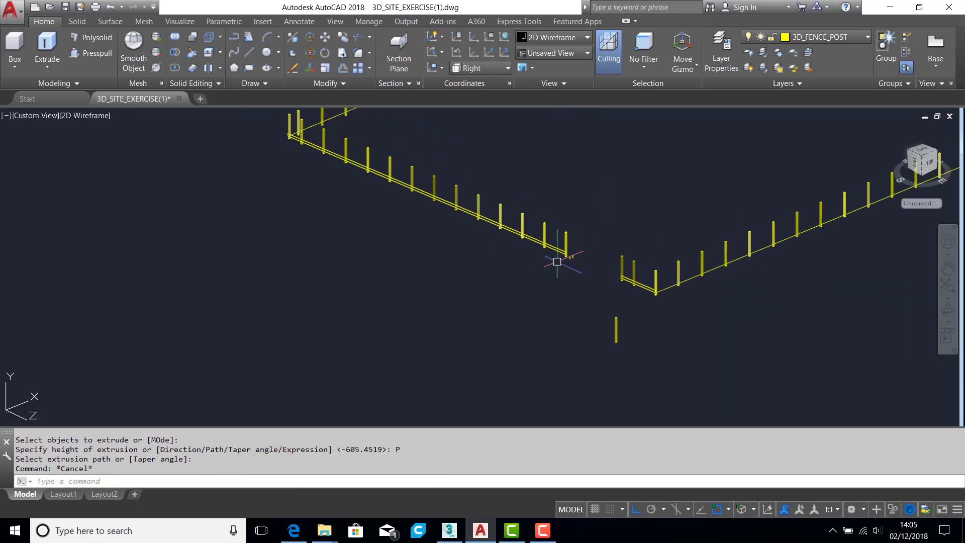
Step: Copy the loose board profile nearer the gate post to the far corner where the sloping back side meets the long side
type("CP")
key("Return")
scroll(516, 282, "up", 5)
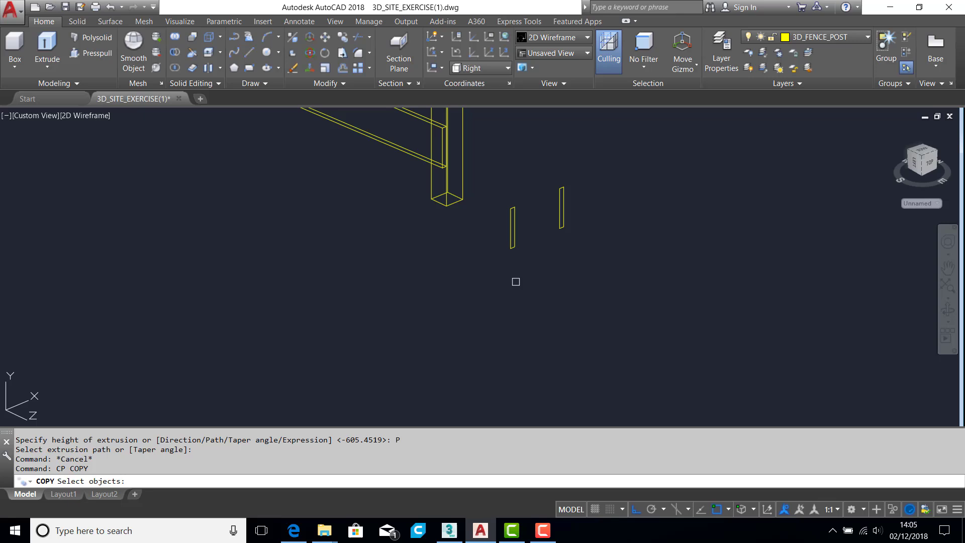
left_click(518, 243)
key("Return")
left_click(506, 253)
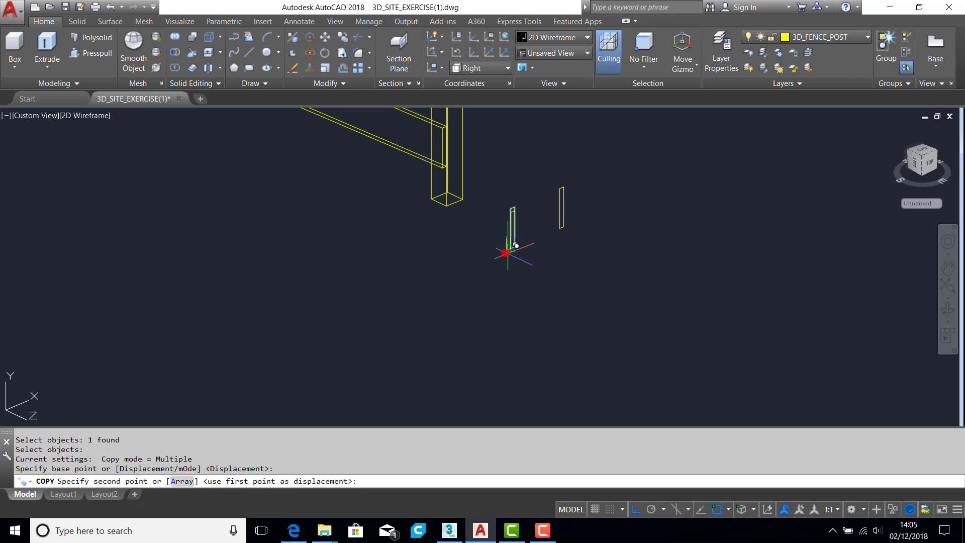
scroll(563, 246, "down", 8)
scroll(626, 244, "down", 4)
scroll(724, 199, "up", 4)
scroll(682, 219, "up", 8)
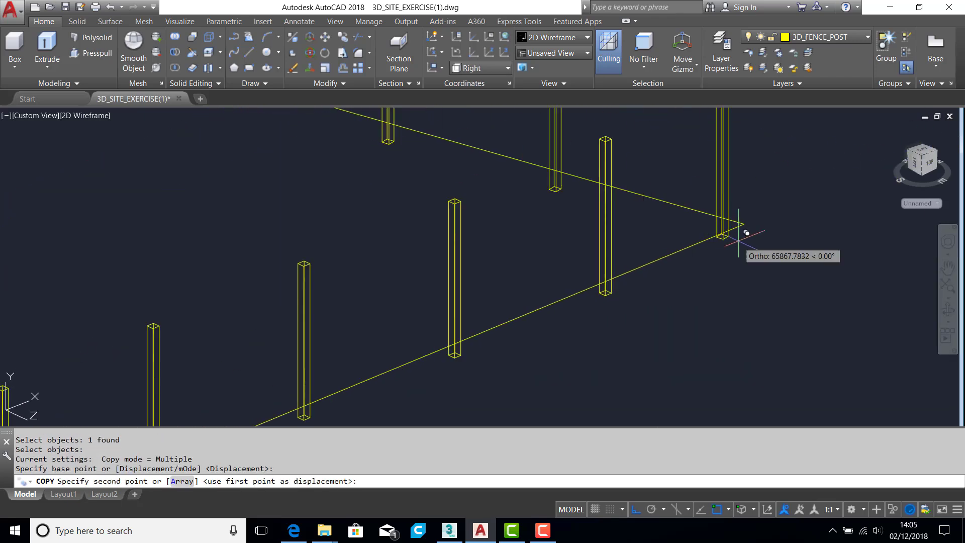
left_click(742, 190)
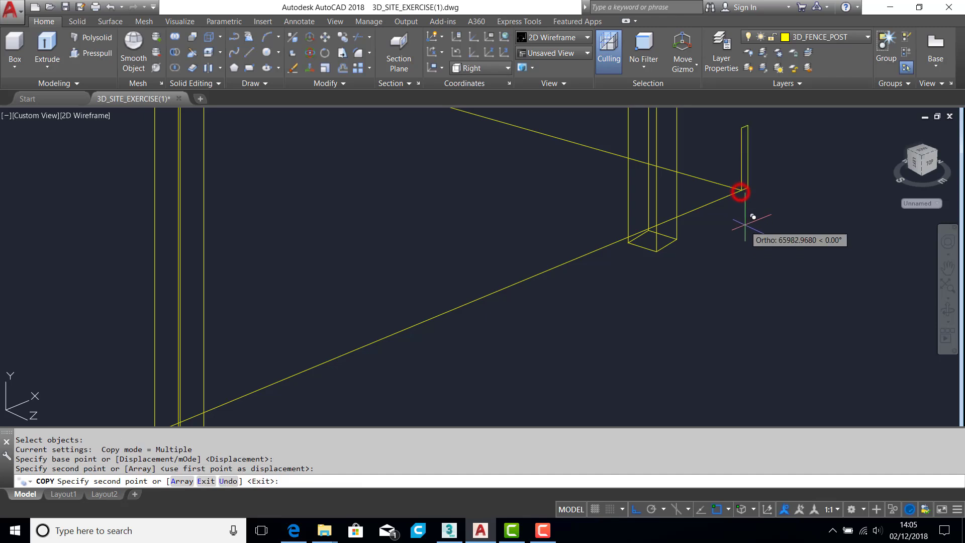
scroll(747, 192, "up", 5)
key("Escape")
Step: Move the copied corner profile so its opposite lower corner sits on the end of the back-side line
type("M")
key("Return")
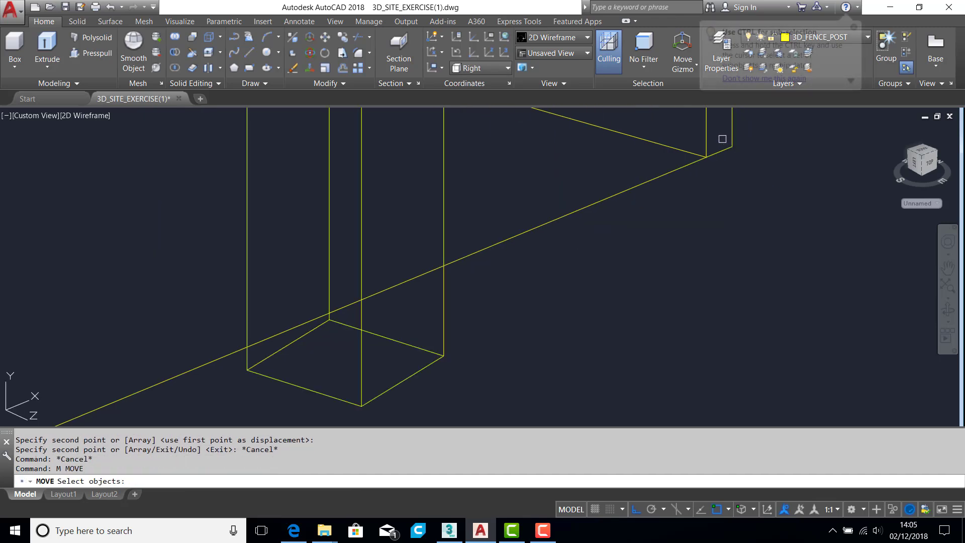
left_click(724, 146)
key("Return")
left_click(733, 147)
left_click(709, 155)
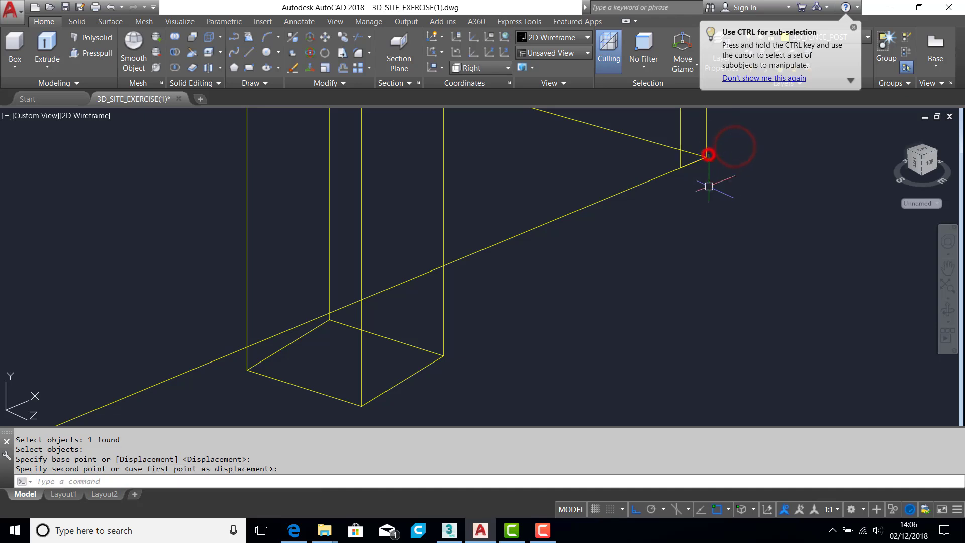
key("Escape")
key("Escape")
key("Escape")
key("Escape")
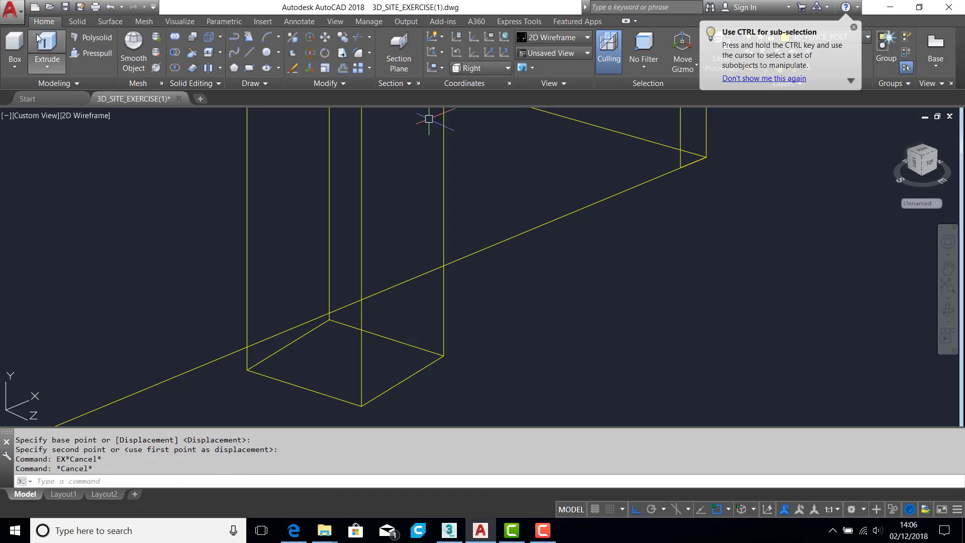
Step: Extrude the corner board profile along the sloping back side, using its line as the path
left_click(41, 38)
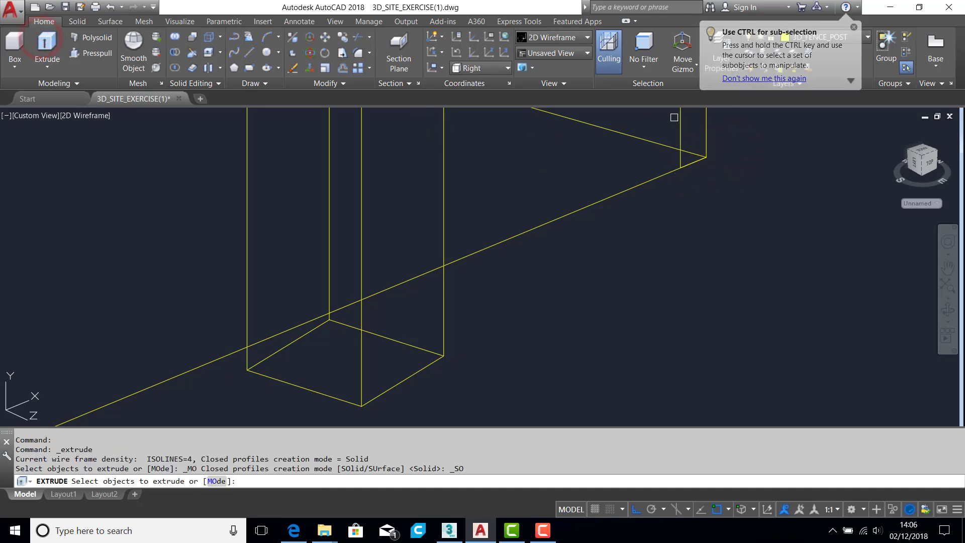
left_click(679, 124)
key("Return")
type("P")
key("Return")
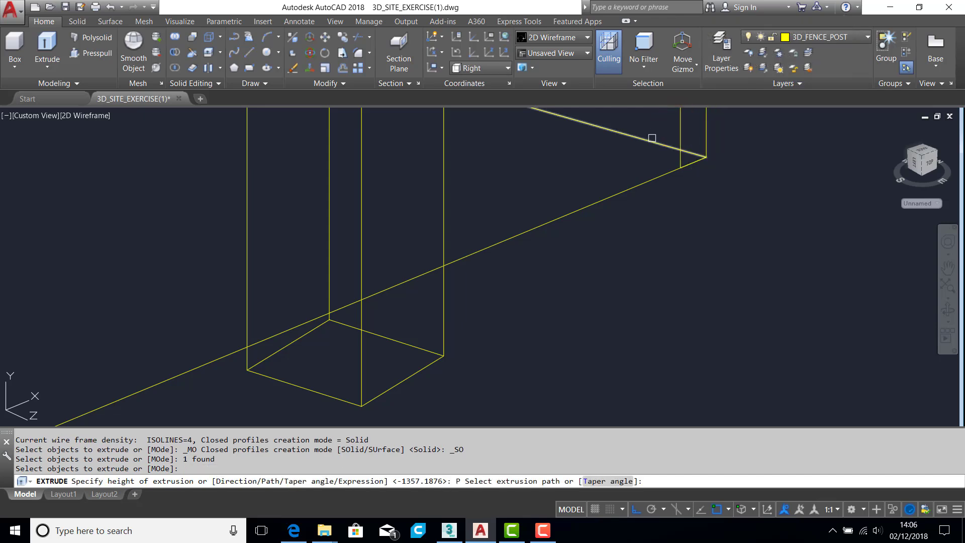
scroll(648, 143, "down", 4)
middle_click_drag(638, 155, 624, 172)
scroll(624, 172, "up", 5)
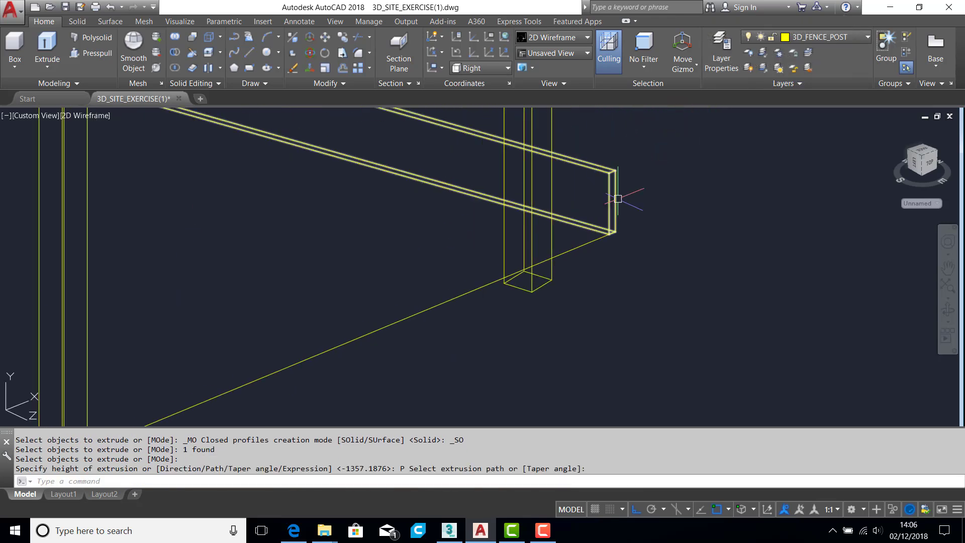
scroll(624, 180, "down", 10)
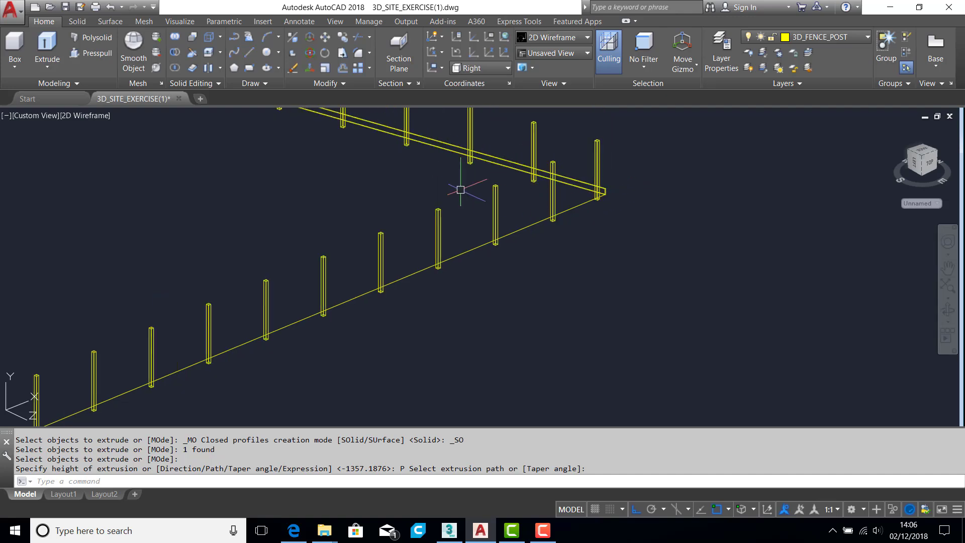
middle_click_drag(459, 190, 580, 282)
scroll(216, 201, "down", 5)
mouse_move(216, 200)
middle_mouse_down()
mouse_move(341, 215)
mouse_move(418, 192)
middle_mouse_up()
middle_click_drag(362, 229, 500, 165)
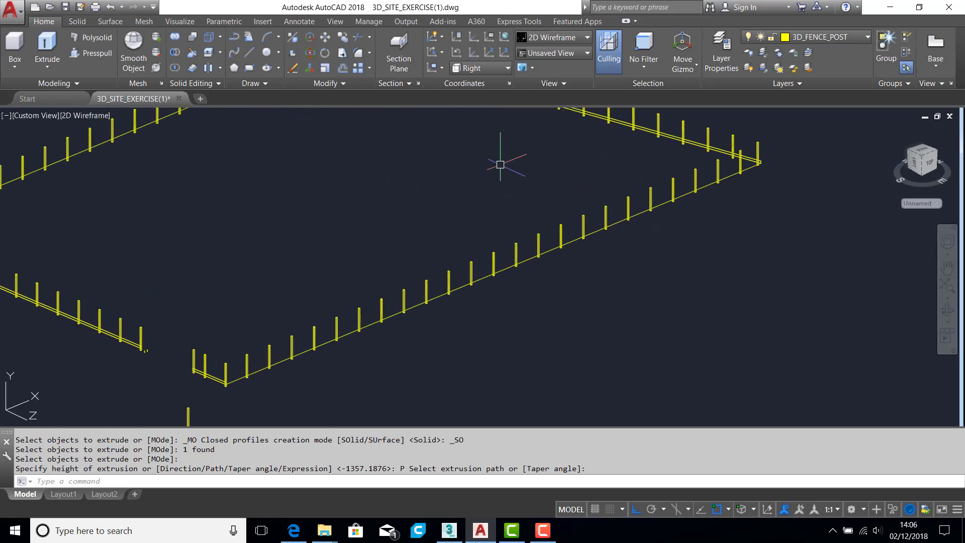
Step: Restore the World coordinate system and rotate the loose board profile farther from the gate post a quarter turn about its lower corner
scroll(142, 379, "up", 7)
scroll(166, 227, "up", 4)
middle_click_drag(201, 185, 304, 234)
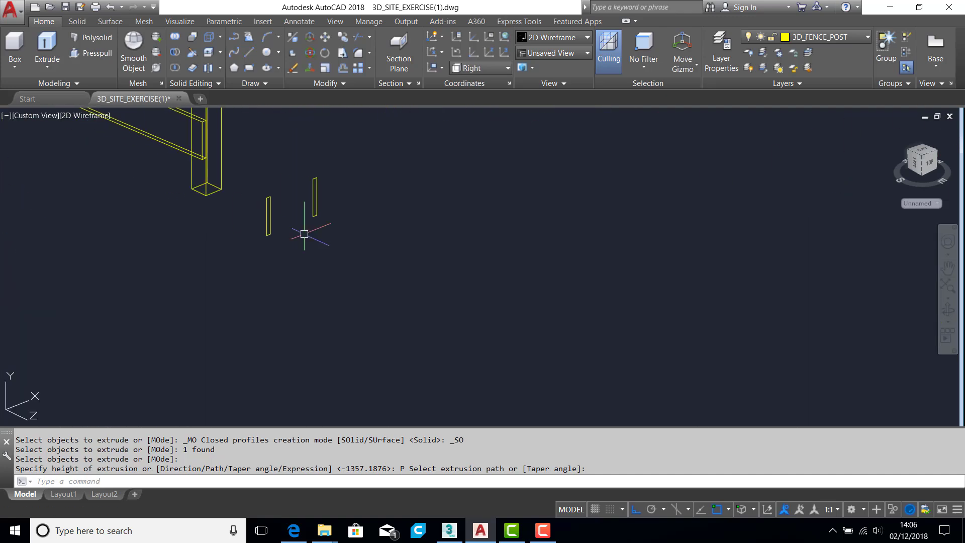
left_click(463, 70)
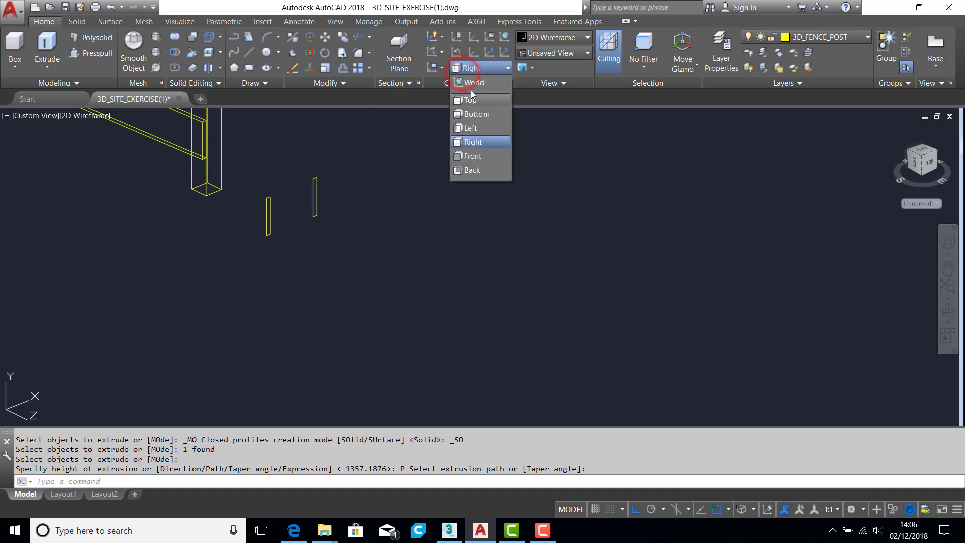
left_click(473, 82)
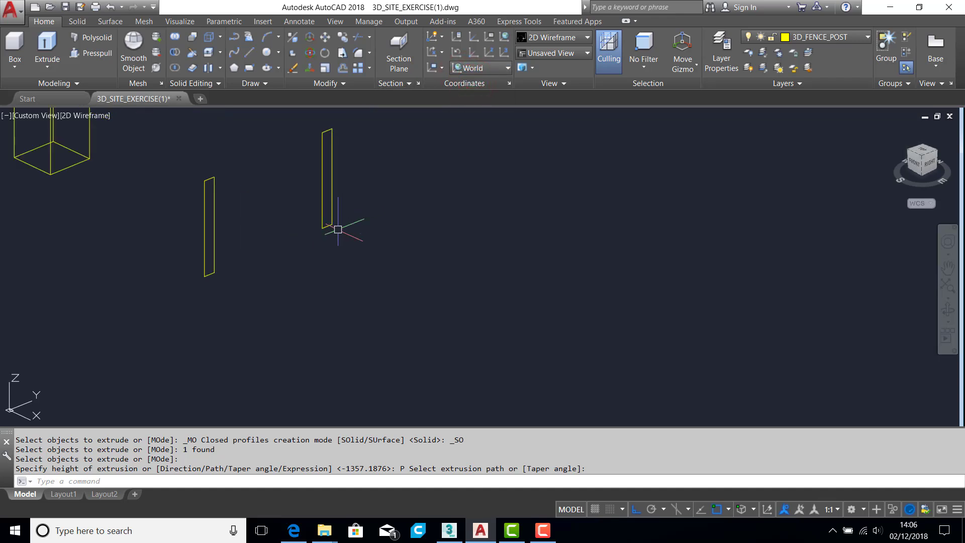
key("Return")
left_click(323, 222)
key("Return")
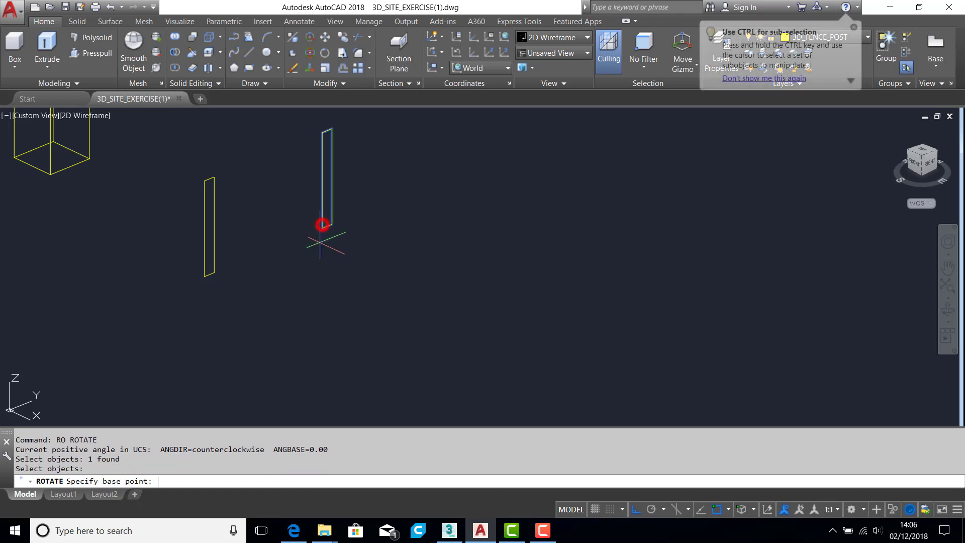
left_click(320, 228)
left_click(254, 242)
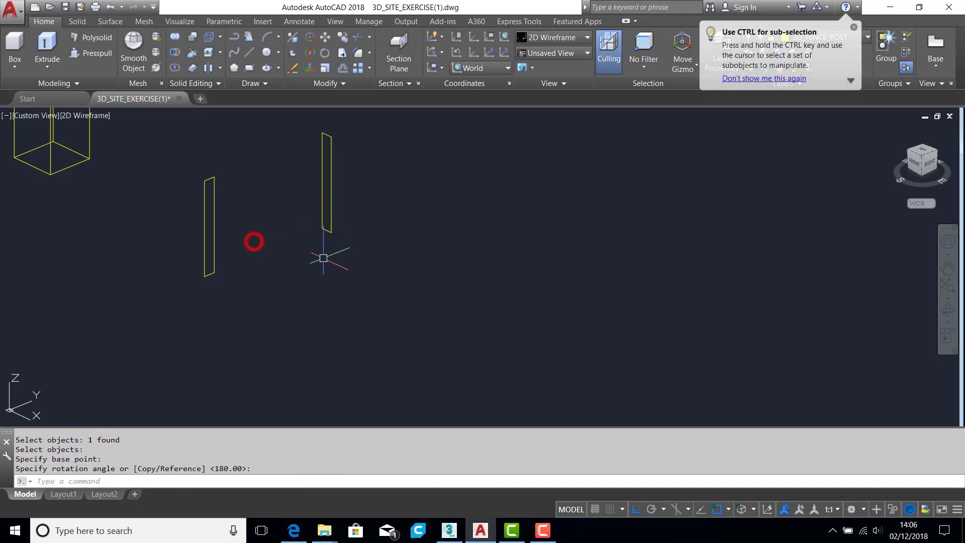
Step: Copy the rotated board profile by its lower corner to the corner where the short gate-side run meets the long side
type("CP")
key("Return")
left_click(325, 224)
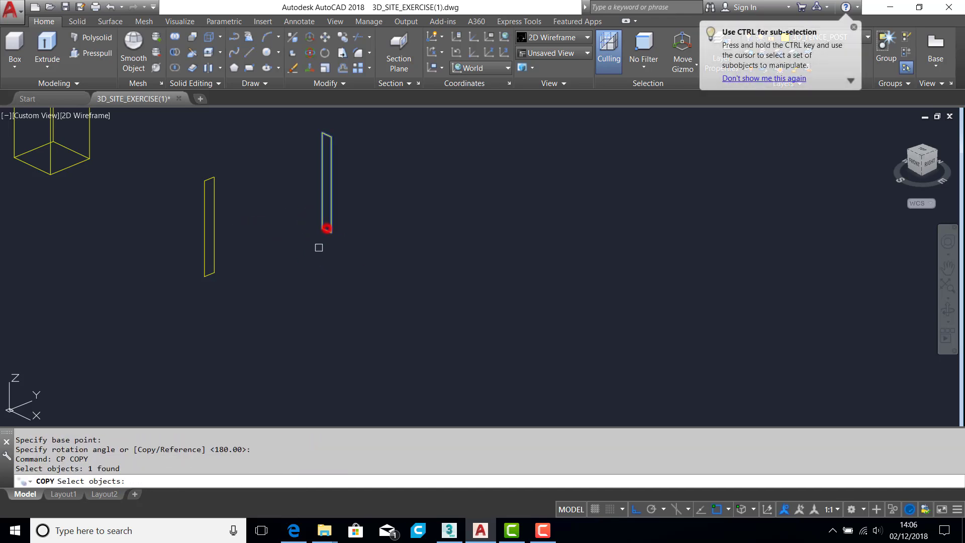
right_click(328, 230)
left_click(331, 232)
scroll(402, 281, "down", 9)
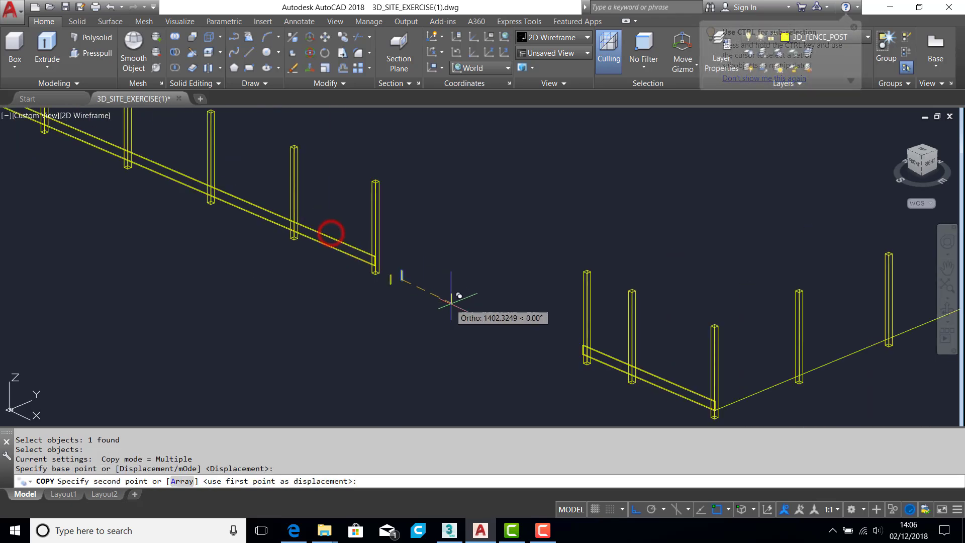
middle_click_drag(553, 318, 410, 162)
scroll(609, 256, "up", 6)
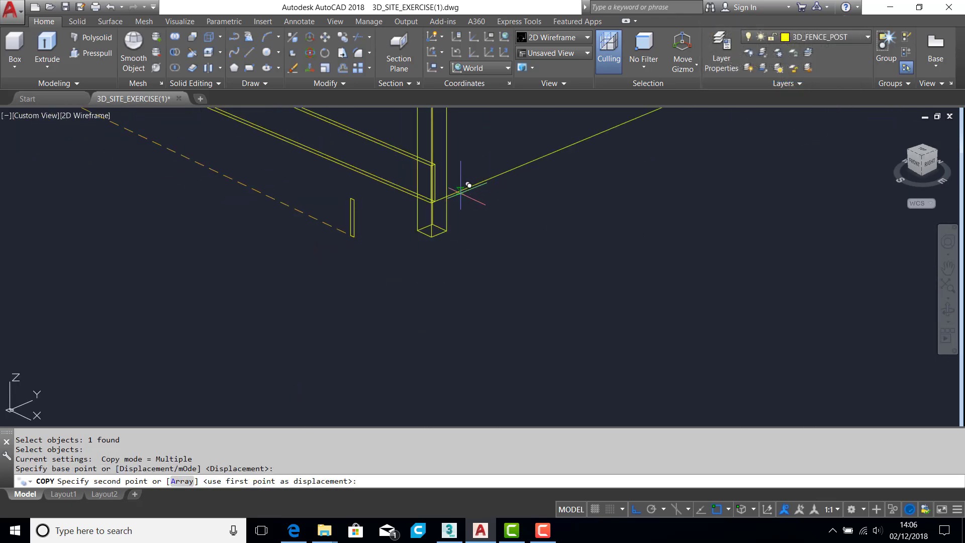
scroll(468, 185, "up", 6)
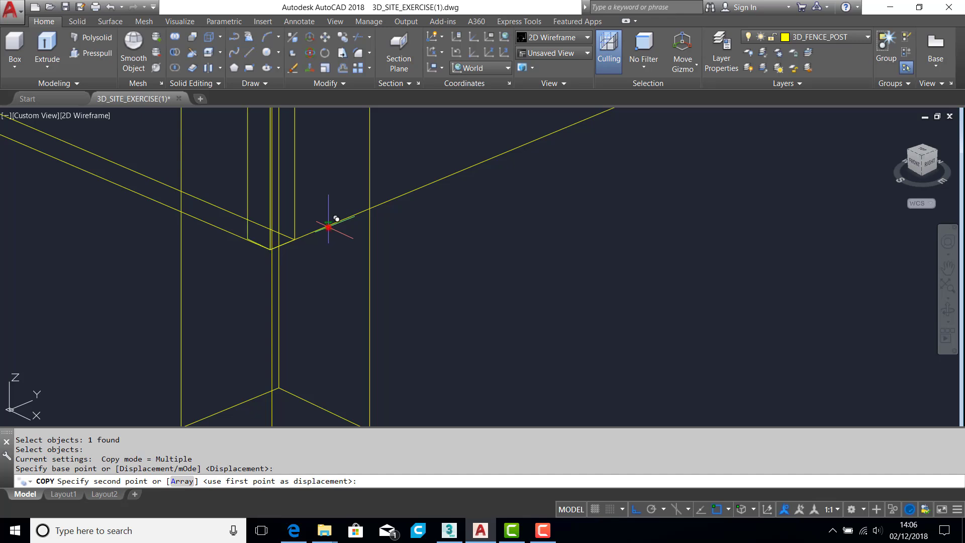
left_click(328, 227)
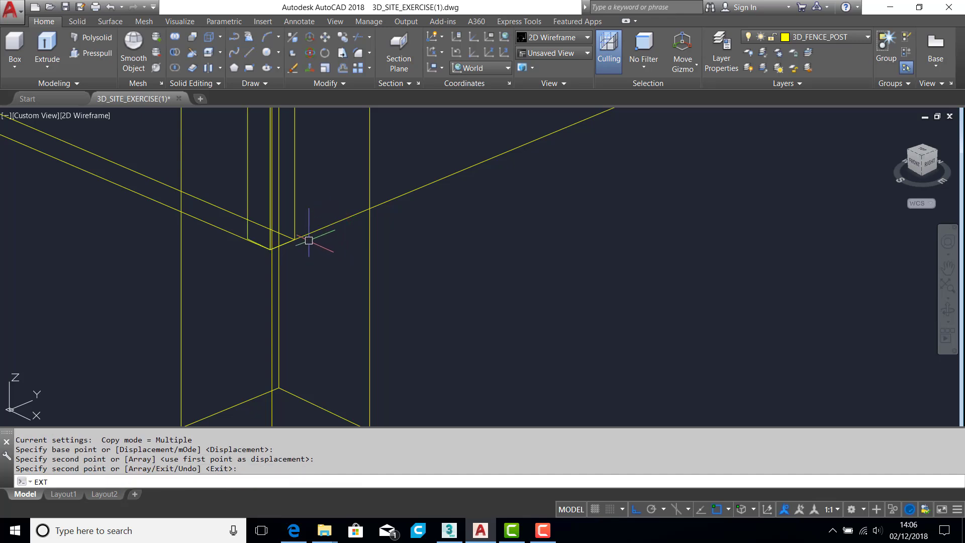
key("Escape")
Step: Extrude the copied corner profile along the long side beside the short gate-side run, using its line as the path
left_click(48, 45)
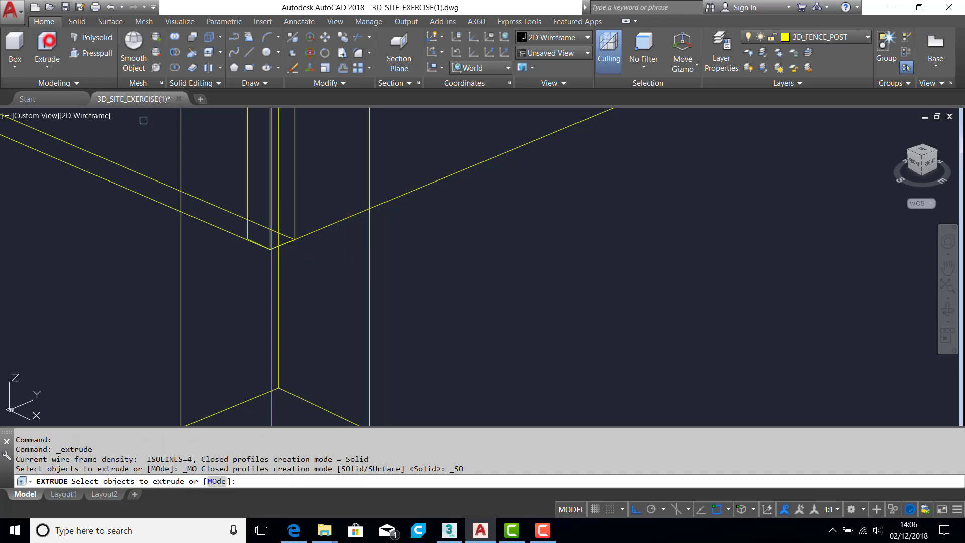
left_click(245, 209)
key("Return")
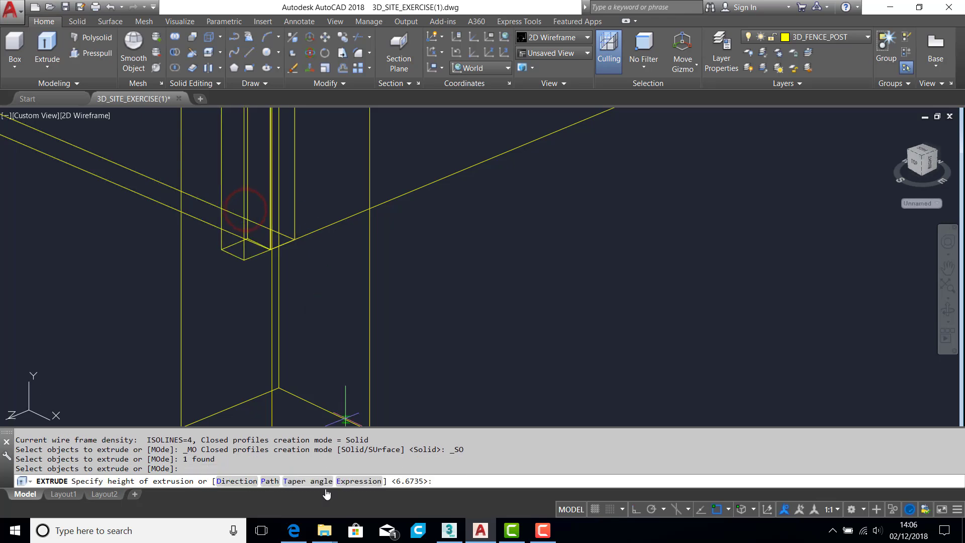
left_click(270, 481)
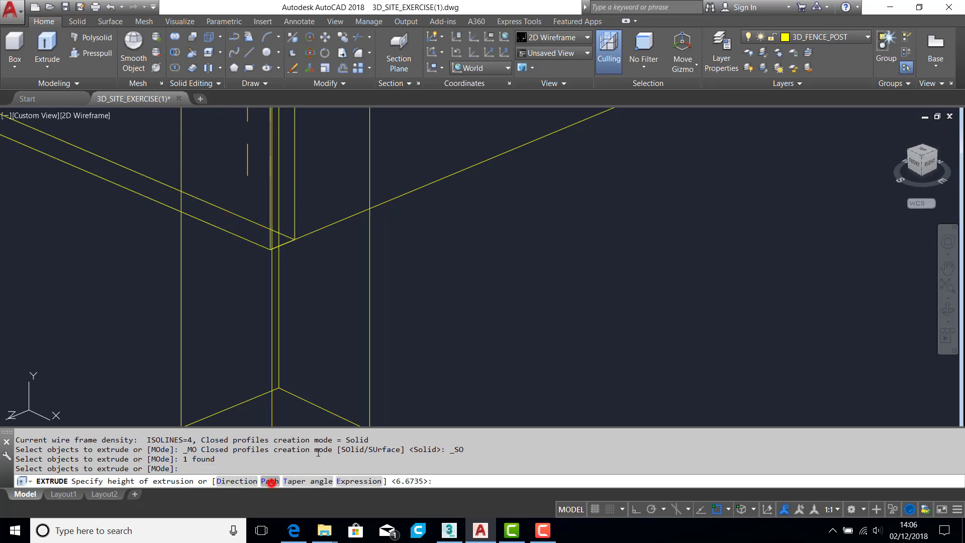
left_click(417, 188)
scroll(437, 212, "down", 5)
scroll(430, 257, "up", 4)
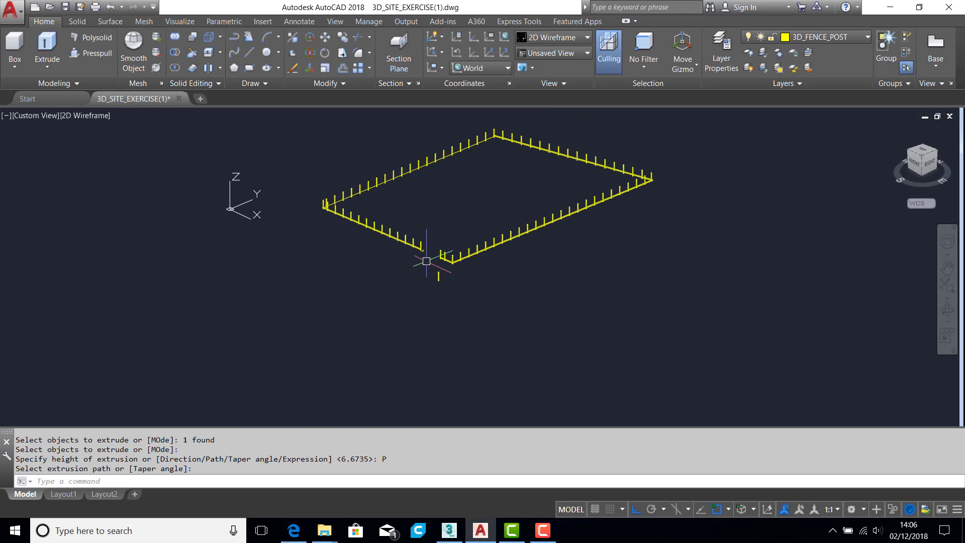
Step: Copy the rotated loose board profile to the corner where the long gate-side run meets the remaining long side
type("cp")
key("Return")
scroll(394, 196, "up", 8)
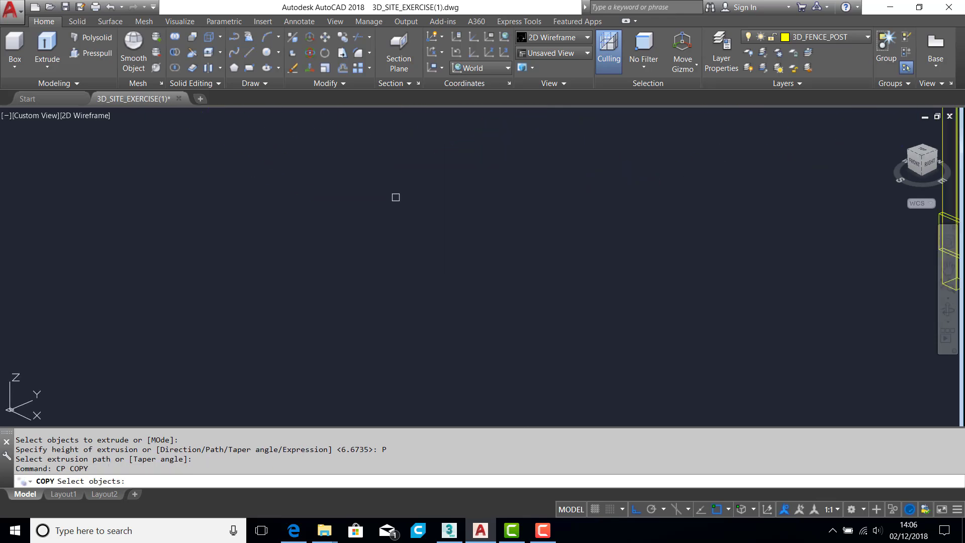
left_click(266, 174)
key("Return")
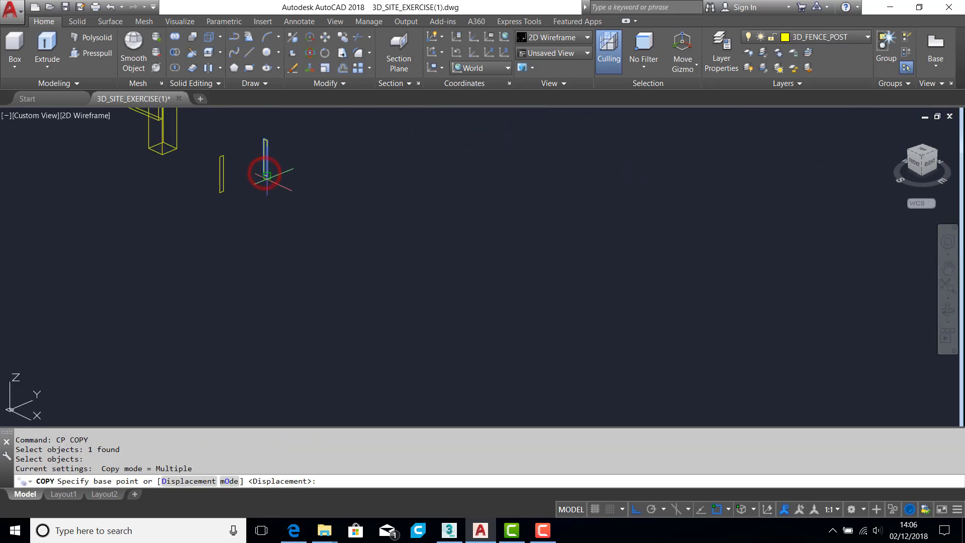
left_click(260, 179)
scroll(261, 180, "down", 6)
middle_click_drag(262, 182, 573, 345)
middle_click_drag(195, 189, 722, 425)
scroll(402, 262, "up", 12)
middle_click_drag(296, 196, 511, 344)
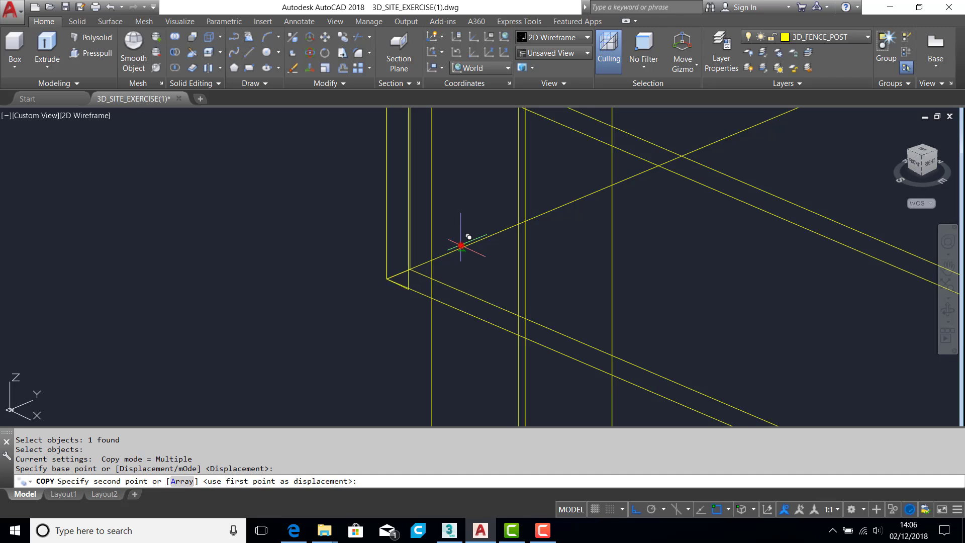
left_click(461, 246)
key("Return")
Step: Extrude the copied corner profile along the remaining long side, using its line as the path
type("EXT")
key("Return")
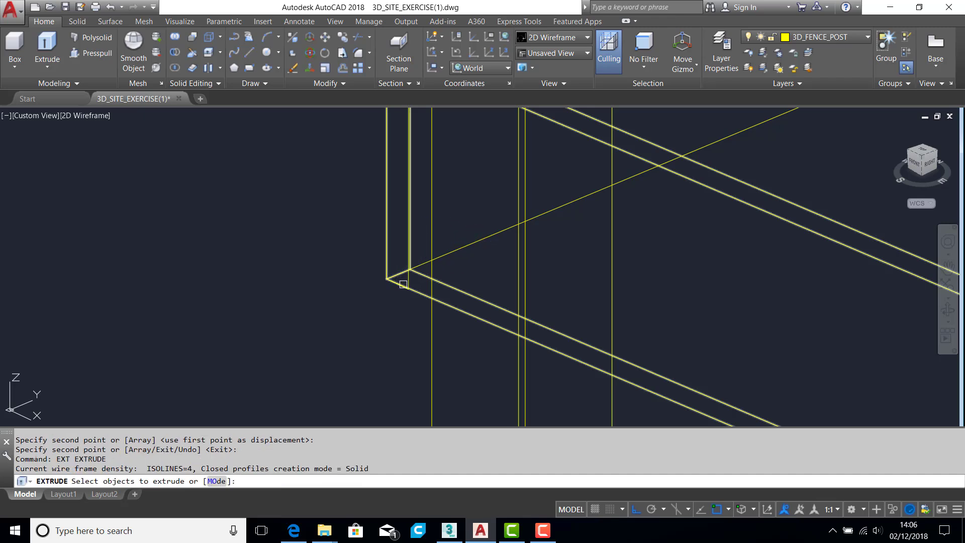
left_click(408, 284)
key("Return")
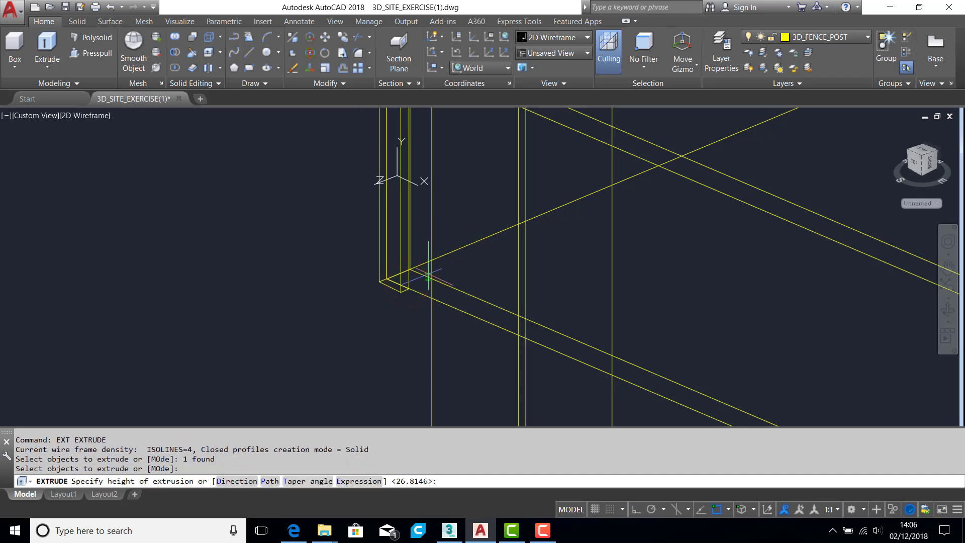
left_click(269, 481)
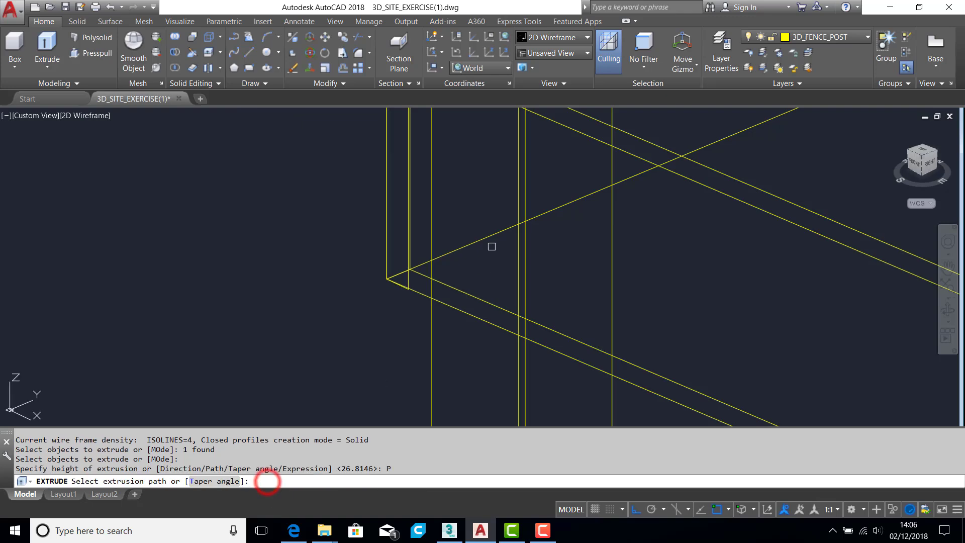
scroll(483, 242, "down", 5)
scroll(474, 242, "up", 5)
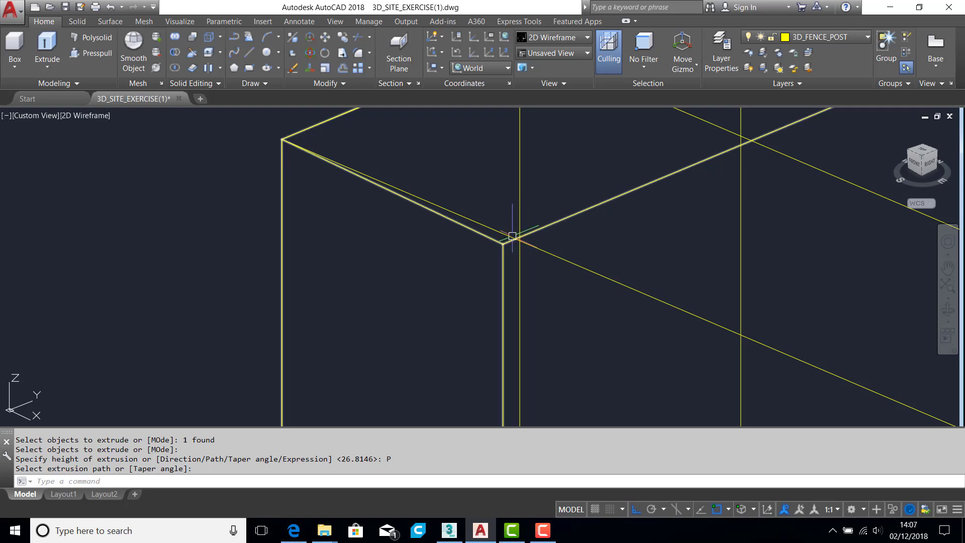
Step: Check how the extruded boards meet at the long gate-side run's corner and run around the whole perimeter
scroll(493, 238, "down", 5)
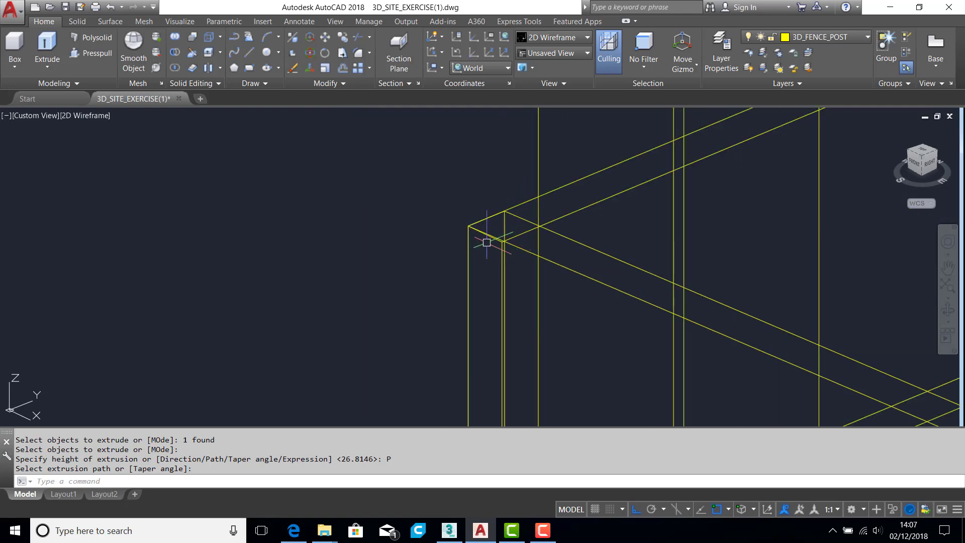
middle_click_drag(592, 249, 504, 254)
scroll(541, 252, "down", 4)
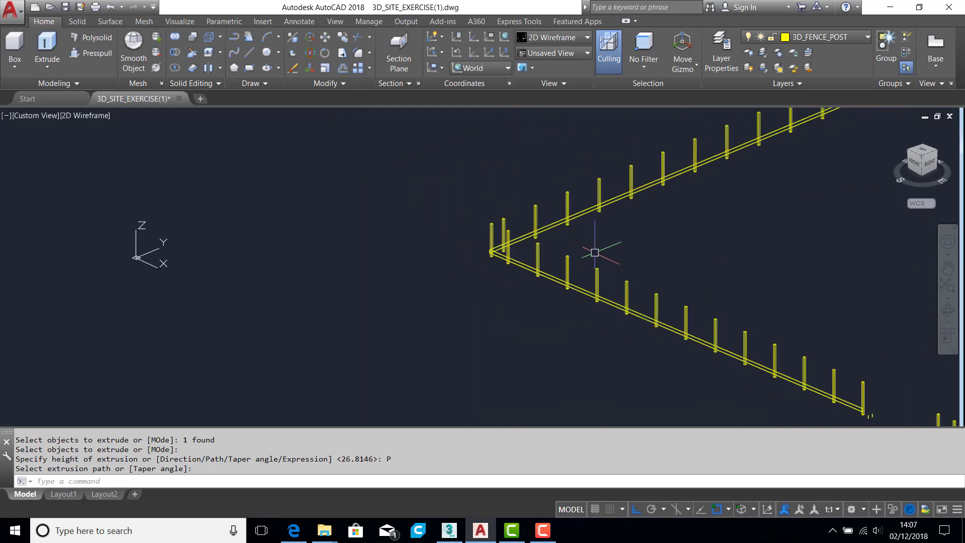
middle_click_drag(605, 253, 482, 254)
scroll(609, 274, "down", 4)
middle_click_drag(623, 268, 480, 263)
key("Escape")
key("Escape")
key("Escape")
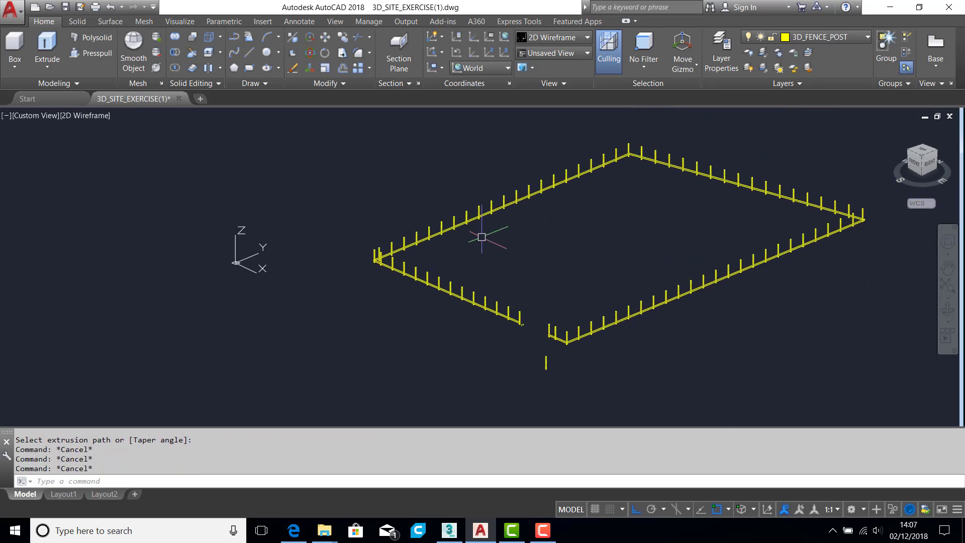
Step: Union the five board solids around the perimeter into one solid
left_click(175, 41)
scroll(546, 334, "up", 2)
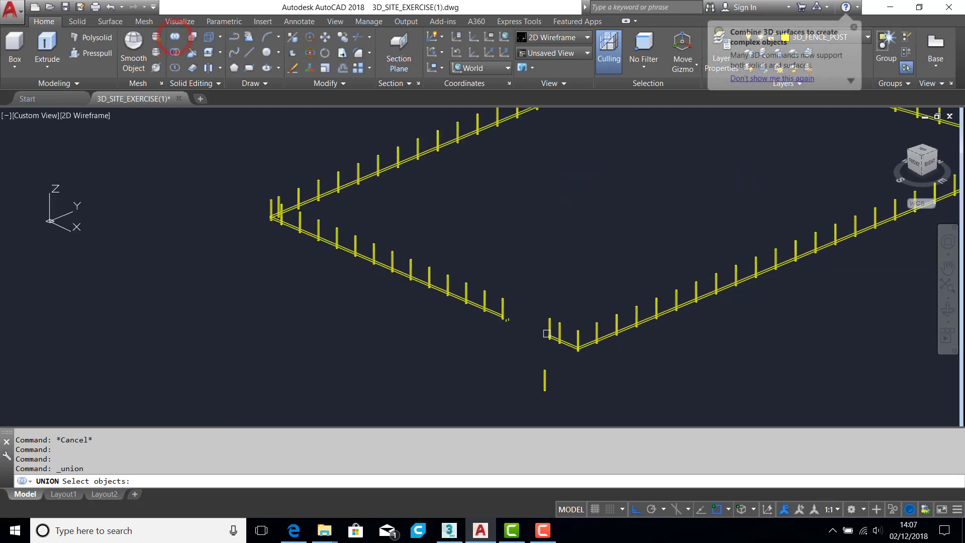
scroll(546, 333, "up", 2)
left_click(599, 358)
left_click(646, 357)
scroll(648, 358, "down", 4)
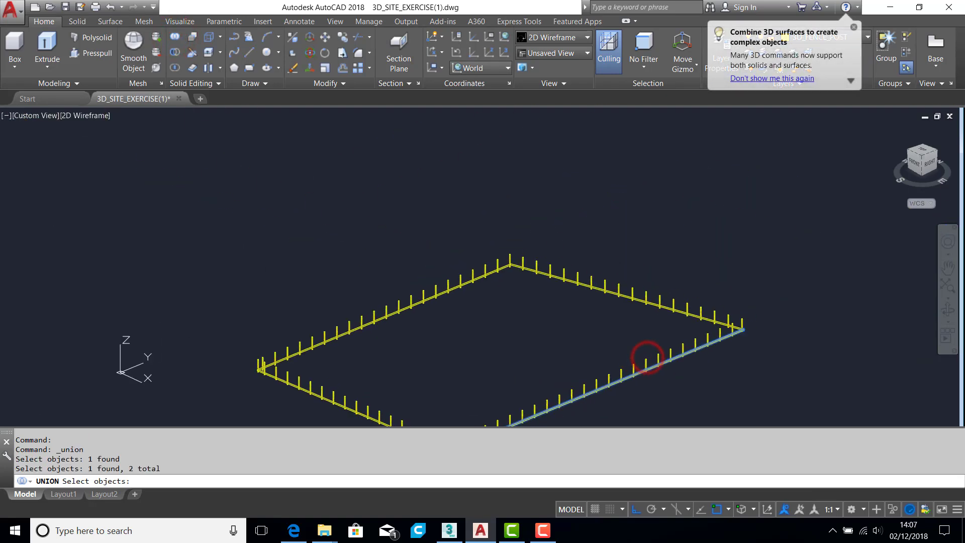
scroll(672, 347, "up", 5)
middle_click_drag(394, 362, 409, 231)
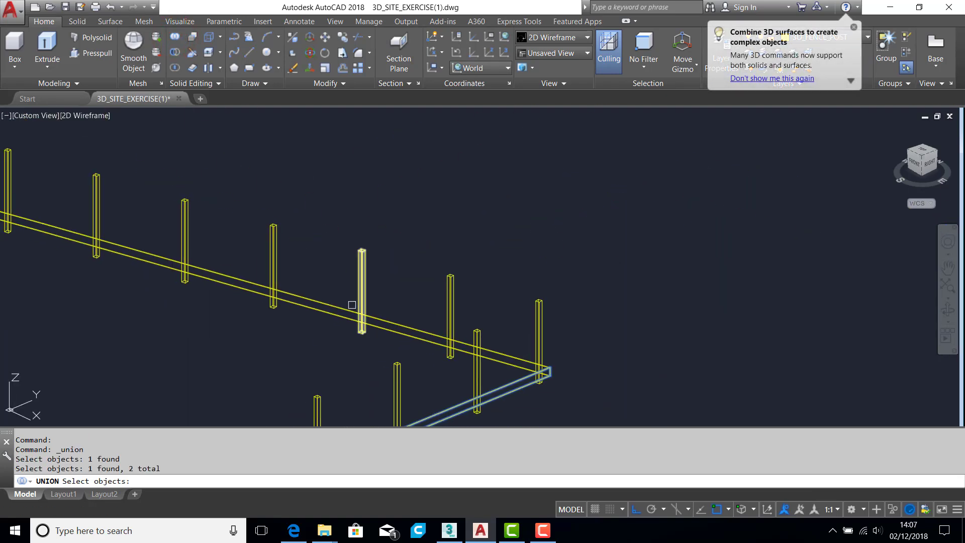
left_click(400, 322)
scroll(347, 324, "down", 5)
middle_click_drag(327, 321, 718, 240)
left_click(306, 200)
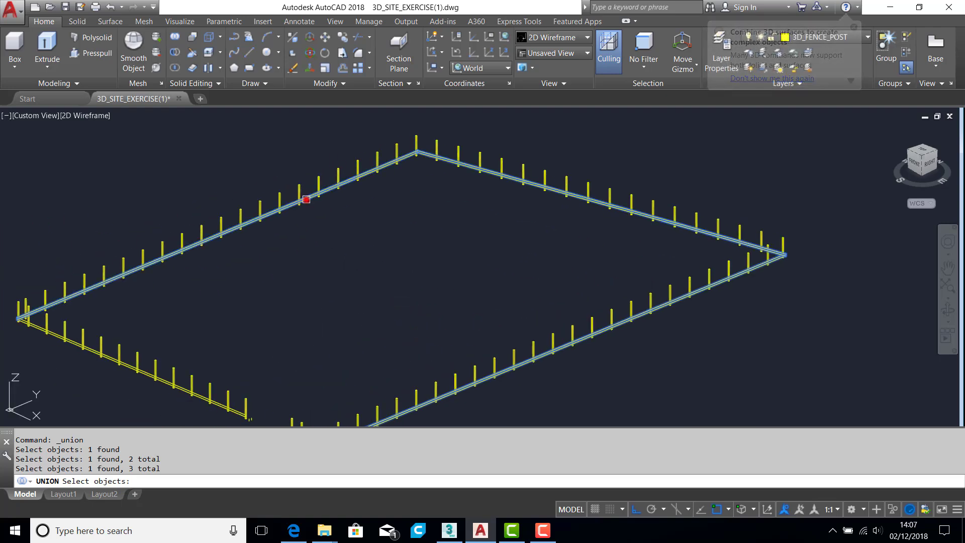
scroll(409, 200, "up", 4)
left_click(297, 222)
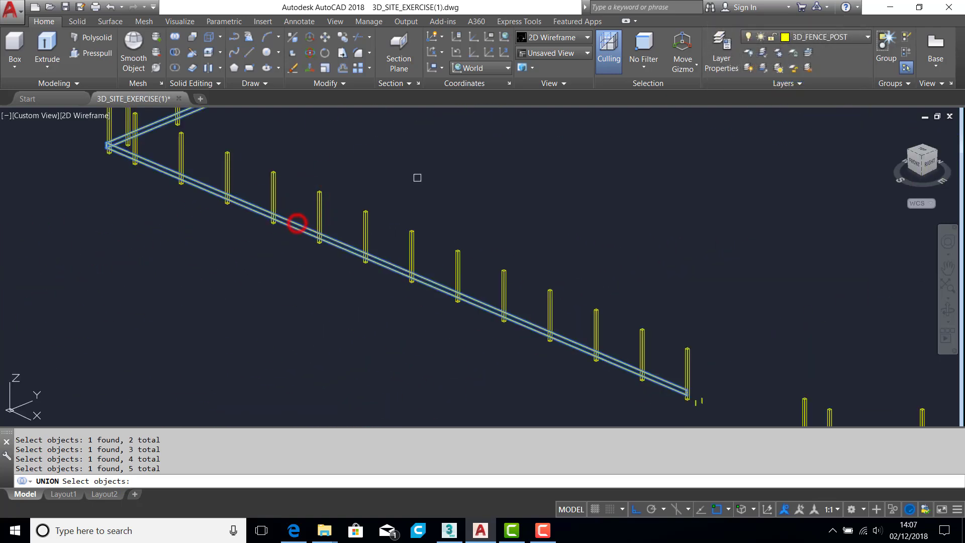
key("Return")
Step: Select the fence board at the gate opening to check that all sides are joined, and clear the selection
scroll(522, 239, "down", 4)
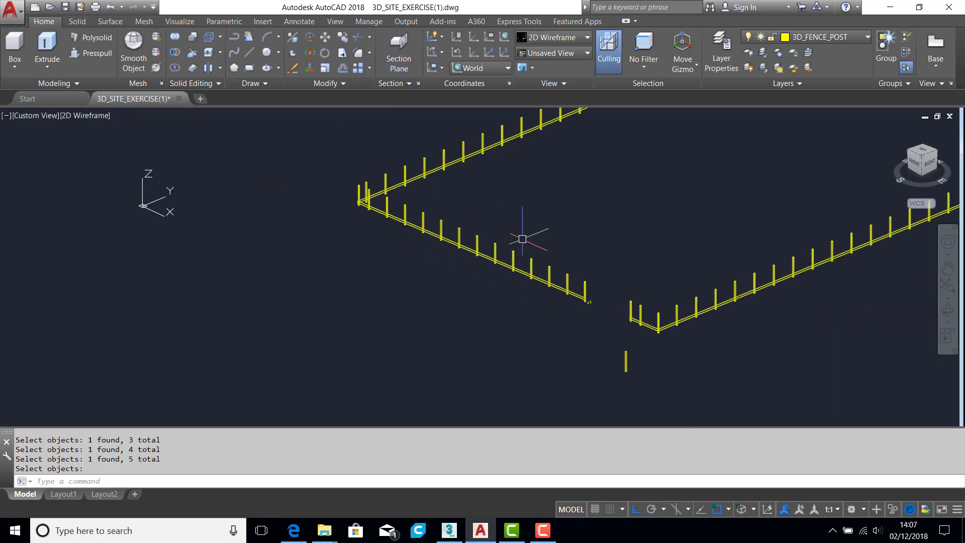
scroll(592, 309, "up", 5)
left_click(513, 234)
scroll(513, 235, "down", 4)
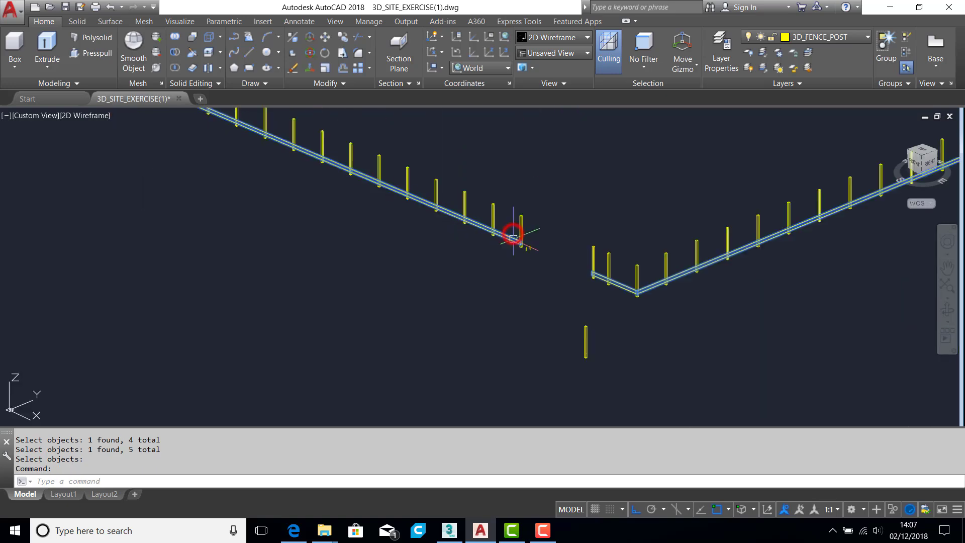
middle_click_drag(513, 235, 477, 335)
key("Escape")
key("Escape")
Step: Show the plan view of the current UCS and examine the joined boards where the long side meets the sloping back side
type("PL")
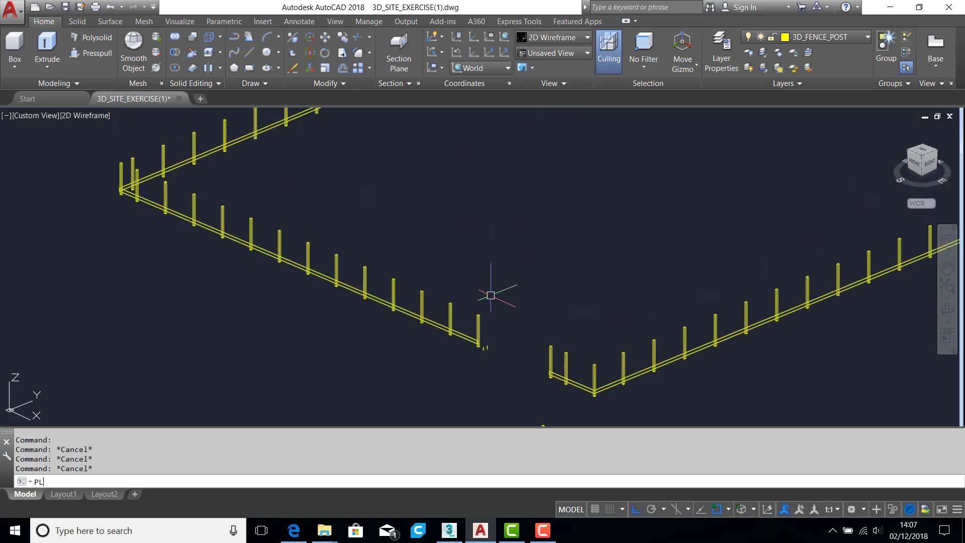
type("AN")
key("Return")
key("Return")
scroll(456, 116, "up", 10)
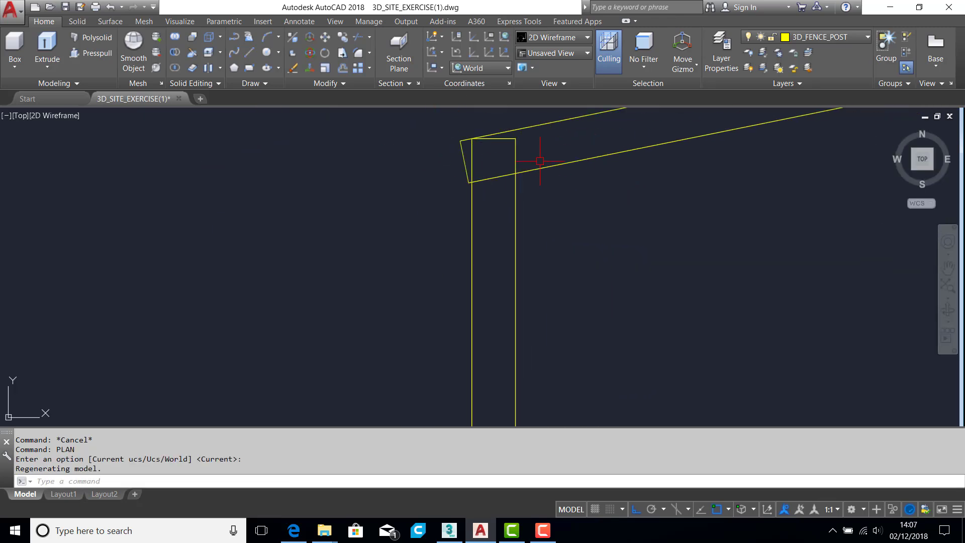
left_click(513, 145)
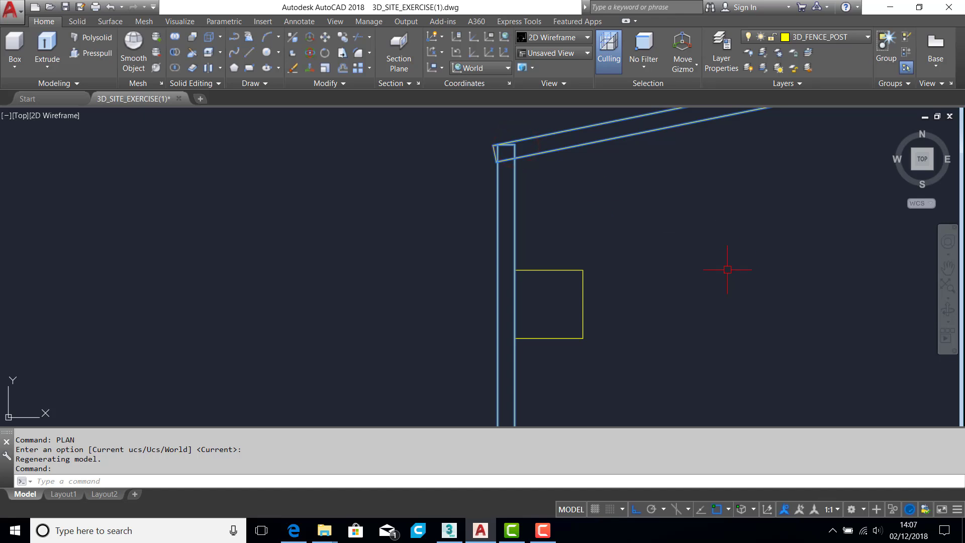
middle_click_drag(727, 269, 700, 263, "shift")
scroll(701, 264, "down", 10)
scroll(749, 241, "up", 4)
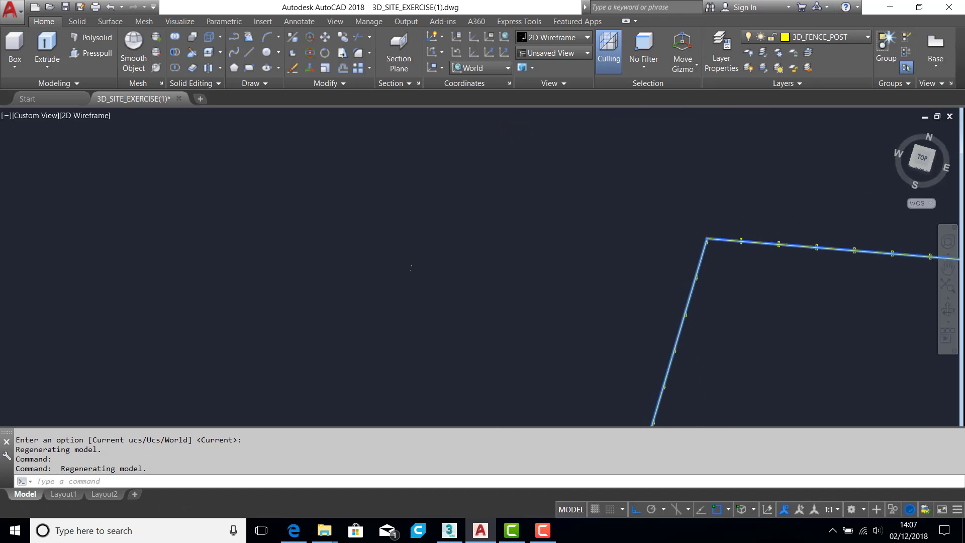
Step: Examine how the joined boards meet at the corner of the long side and sloping back side, from above and at an angle
scroll(705, 246, "up", 8)
scroll(718, 178, "up", 6)
middle_click_drag(727, 149, 697, 231)
scroll(724, 186, "up", 4)
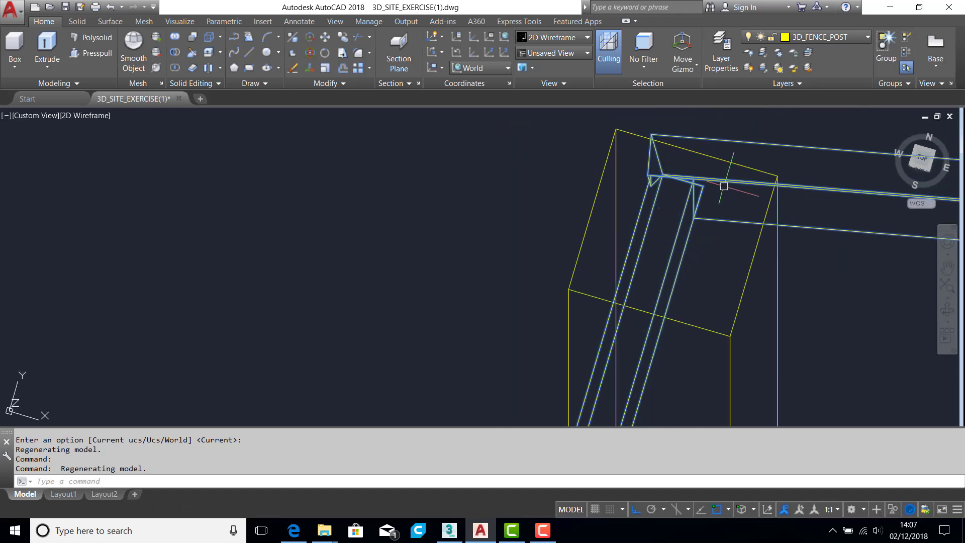
scroll(694, 193, "up", 6)
scroll(703, 199, "down", 4)
middle_click_drag(739, 267, 808, 262, "shift")
scroll(716, 269, "down", 9)
middle_click_drag(689, 412, 744, 211)
scroll(622, 346, "up", 6)
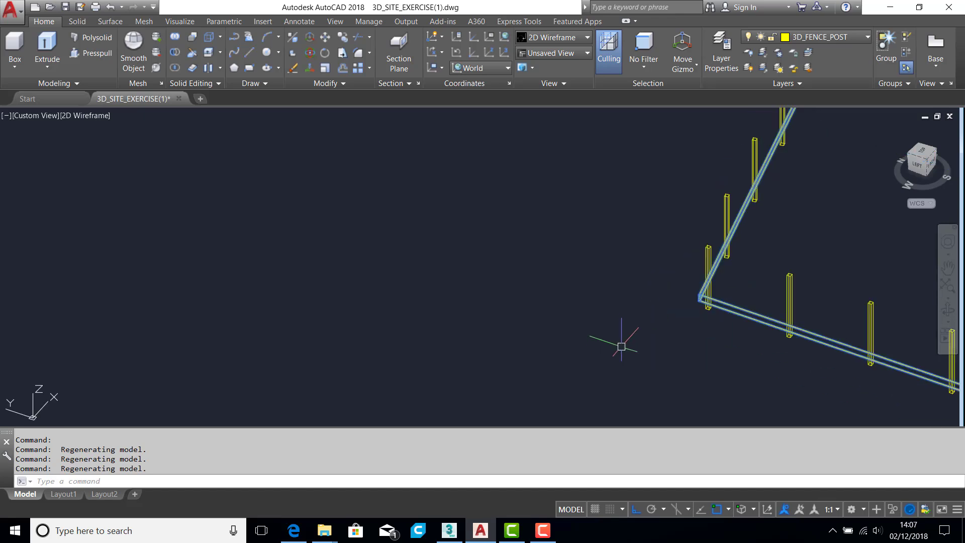
scroll(711, 265, "up", 6)
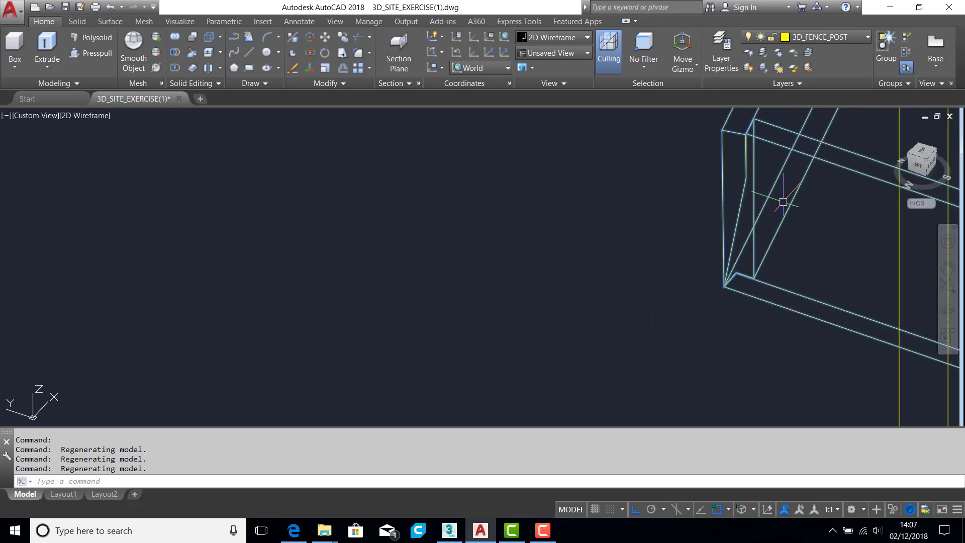
middle_click_drag(789, 219, 794, 232, "shift")
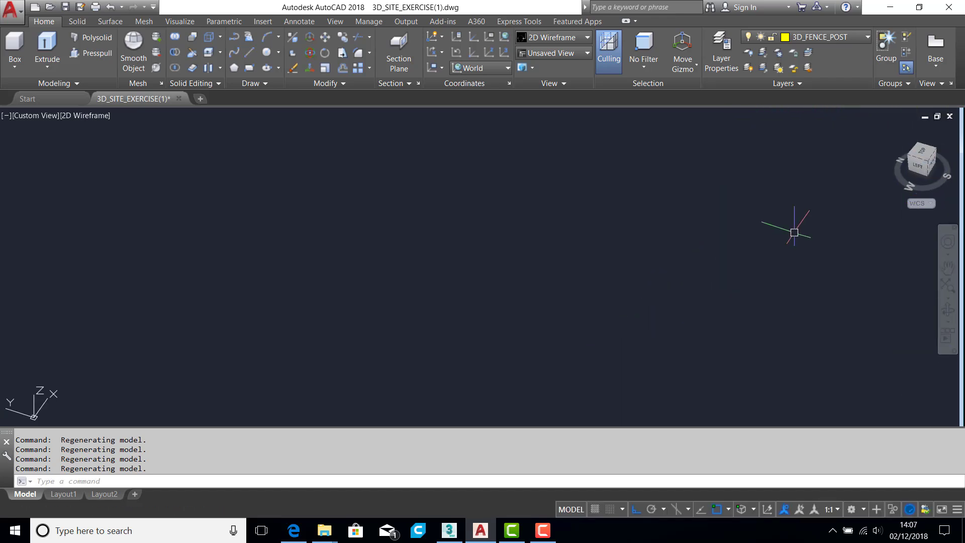
scroll(785, 225, "down", 7)
scroll(805, 285, "up", 4)
scroll(812, 291, "up", 6)
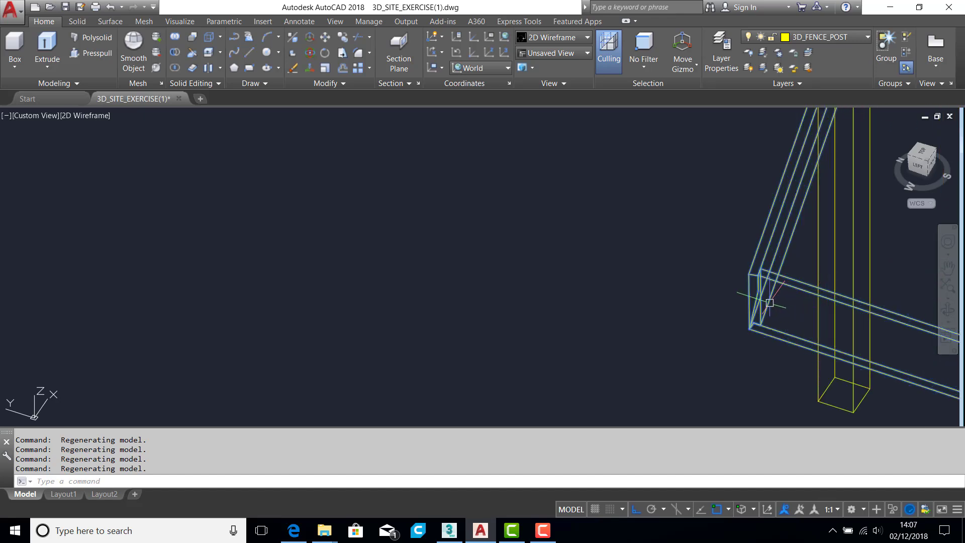
scroll(770, 303, "up", 2)
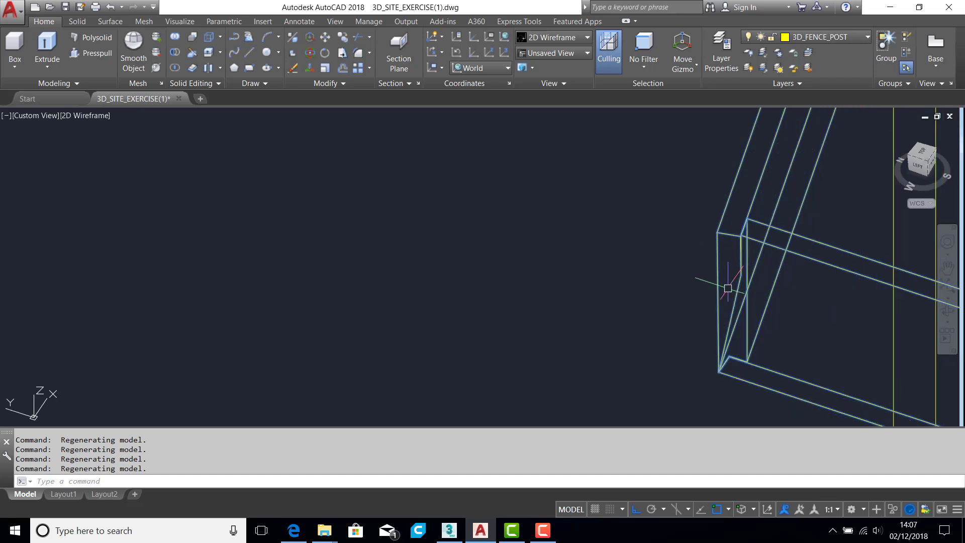
Step: Show the model in the Shaded with edges visual style and inspect the same board corner from several directions
left_click(95, 116)
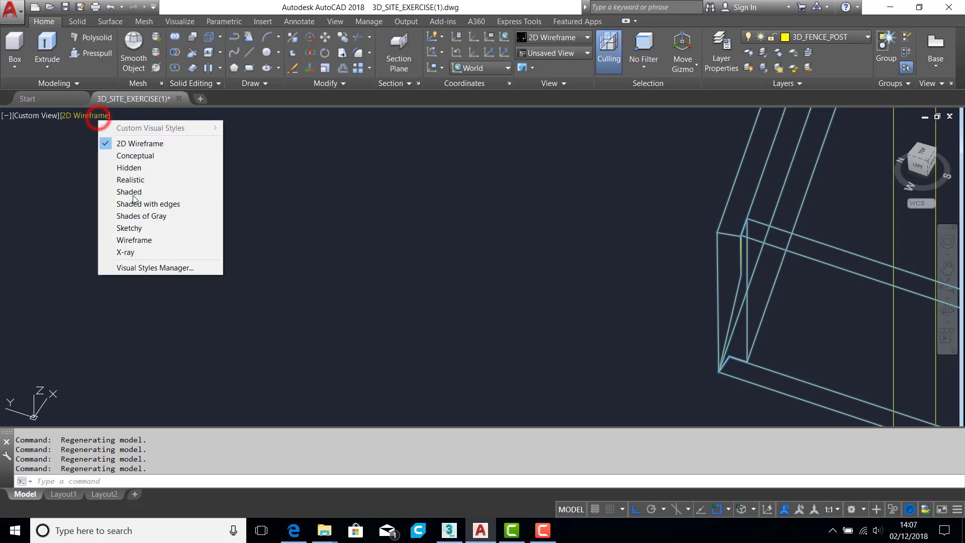
left_click(139, 205)
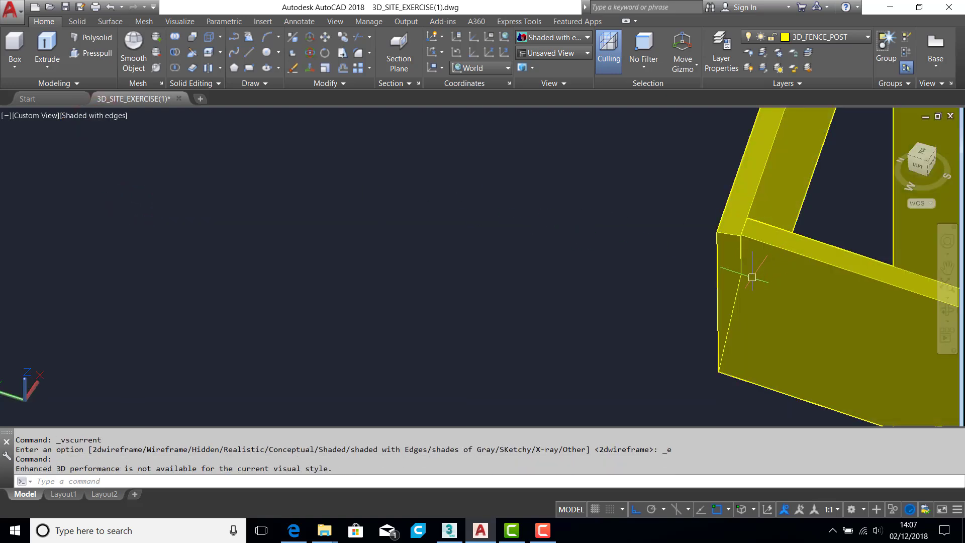
mouse_move(753, 265)
middle_mouse_down("shift")
mouse_move(778, 276)
mouse_move(834, 237)
mouse_move(759, 274)
mouse_move(730, 318)
mouse_move(757, 340)
mouse_move(769, 250)
mouse_move(784, 236)
middle_mouse_up("shift")
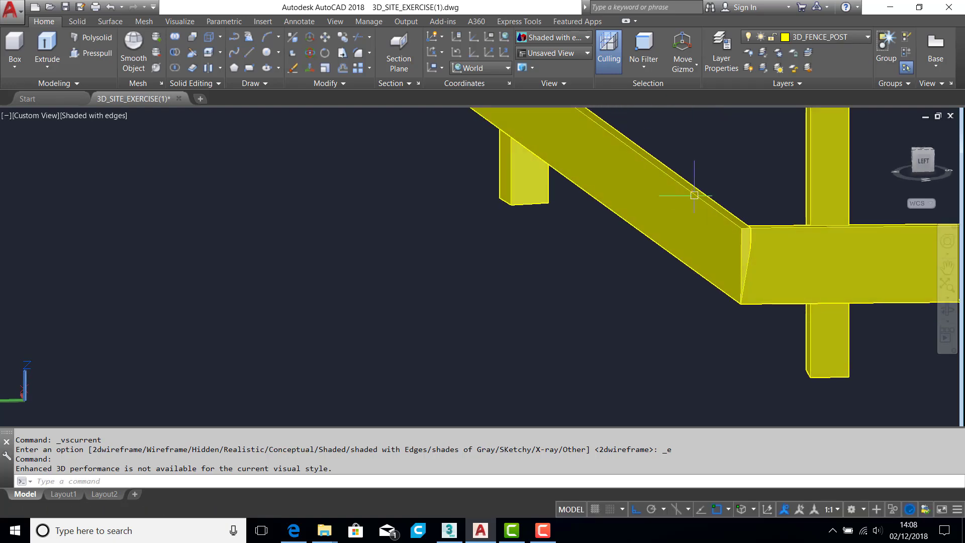
scroll(774, 241, "down", 4)
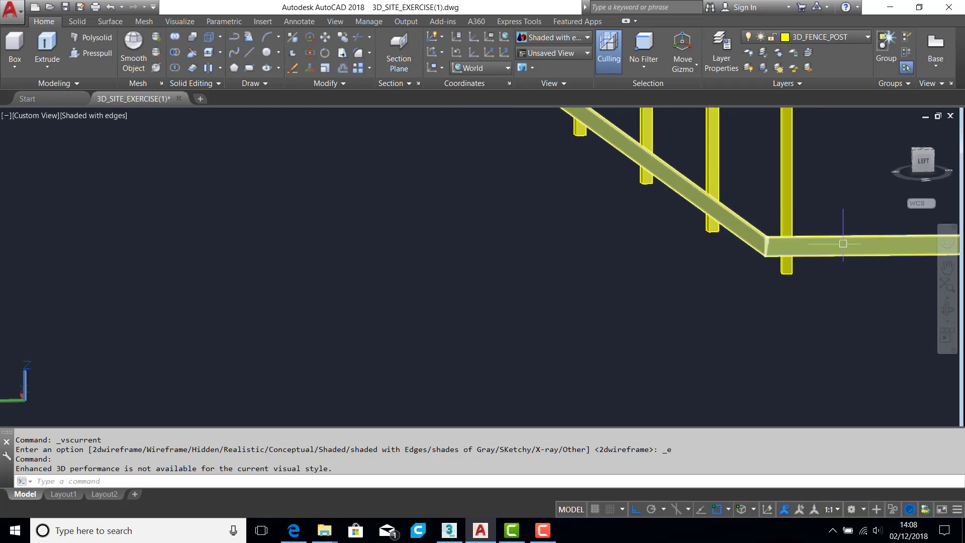
scroll(760, 256, "down", 4)
middle_click_drag(781, 241, 571, 263, "shift")
scroll(571, 263, "down", 5)
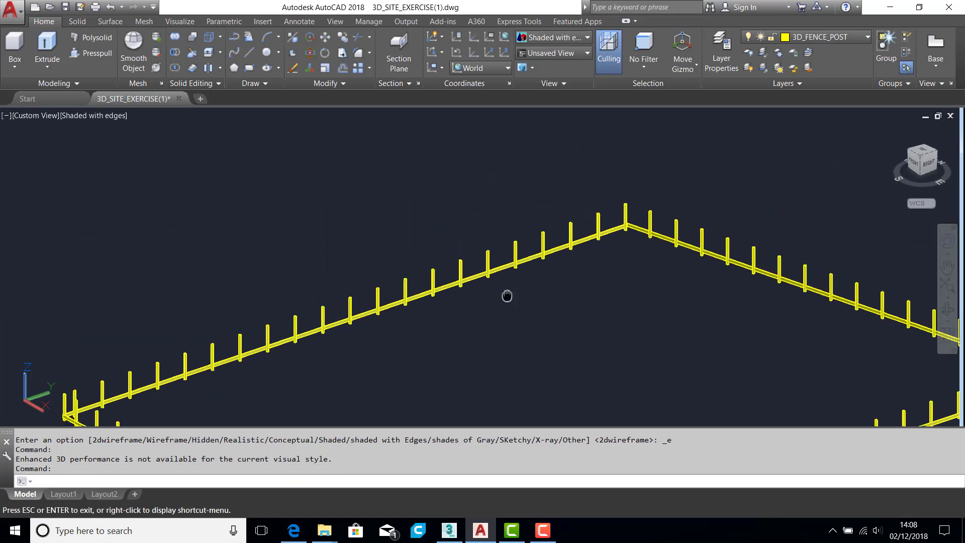
Step: Inspect the shaded fence run along the gate side and the board's end at the gate post
middle_click_drag(506, 296, 723, 177)
scroll(189, 287, "up", 3)
scroll(461, 327, "down", 3)
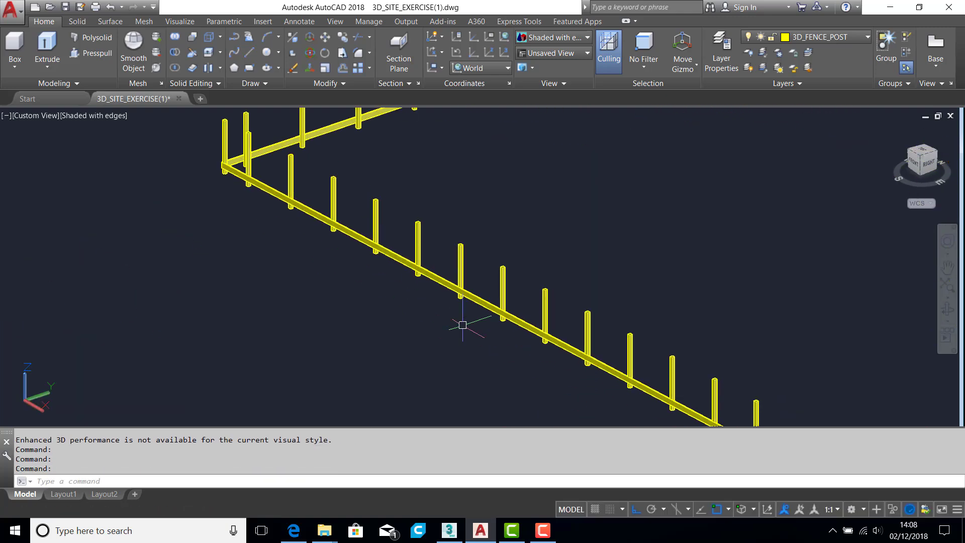
middle_click_drag(461, 328, 355, 192)
scroll(553, 256, "up", 5)
scroll(542, 250, "up", 2)
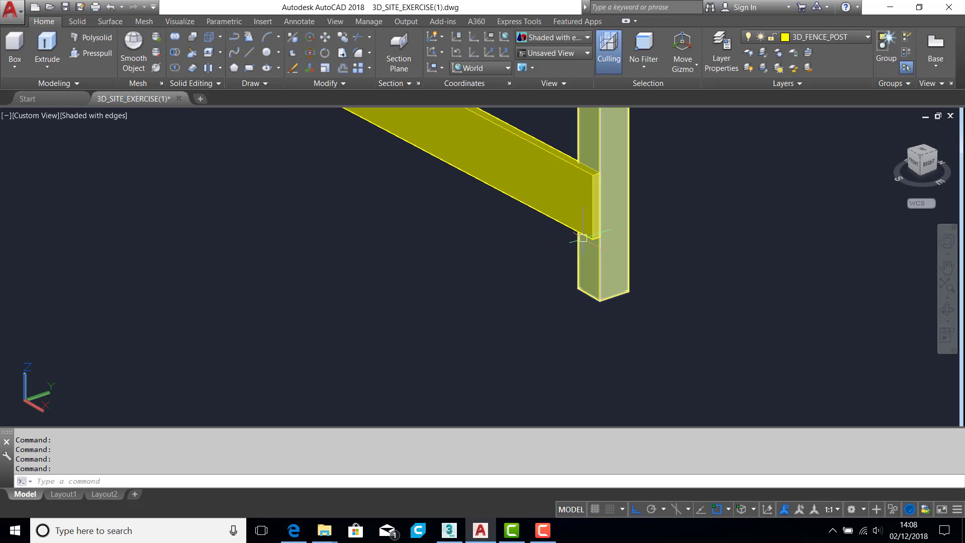
scroll(575, 276, "down", 4)
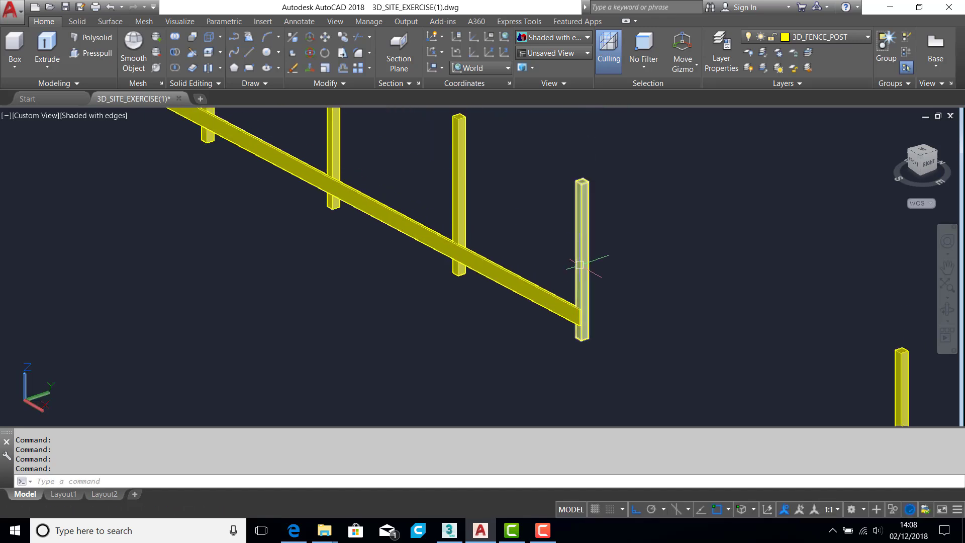
Step: Return the viewport to the 2D Wireframe visual style
key("Escape")
key("Escape")
key("Escape")
left_click(92, 115)
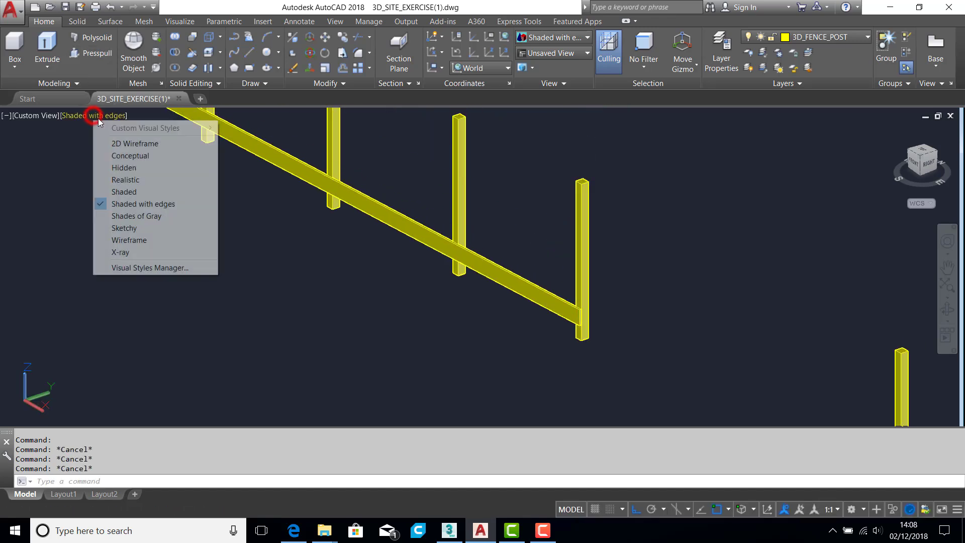
left_click(127, 143)
Step: Draw a marker circle around the gate post, centred on the lower corner of the board's end
scroll(550, 322, "up", 4)
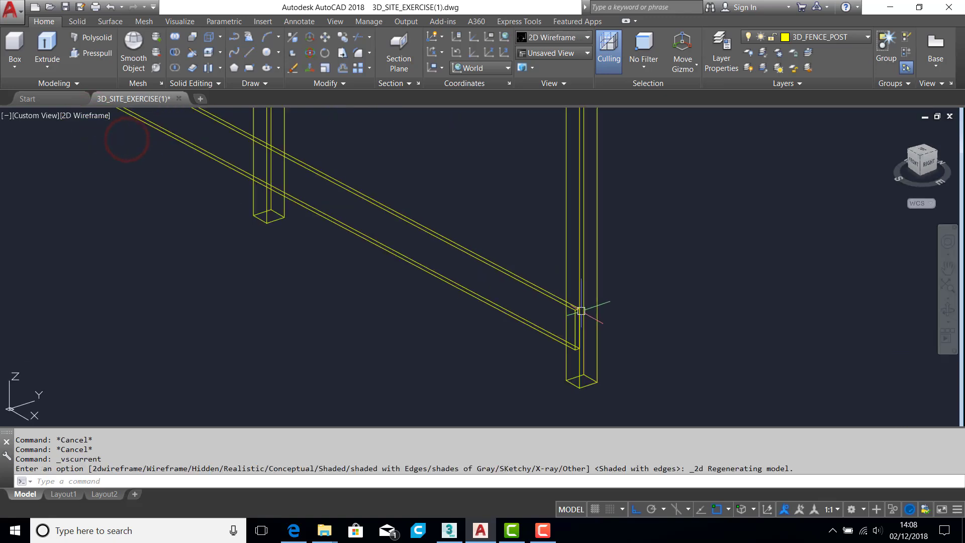
type("c")
key("Return")
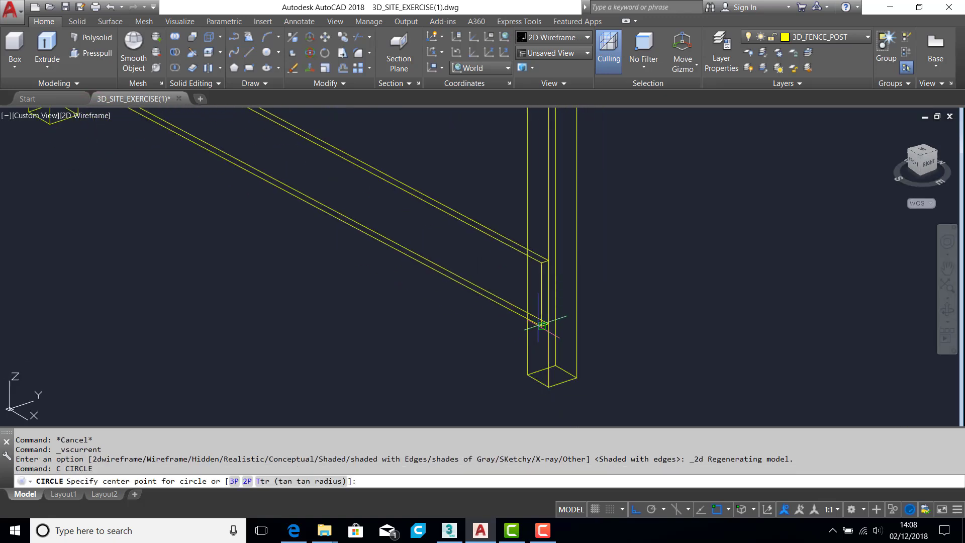
left_click(541, 327)
left_click(629, 329)
scroll(654, 301, "down", 3)
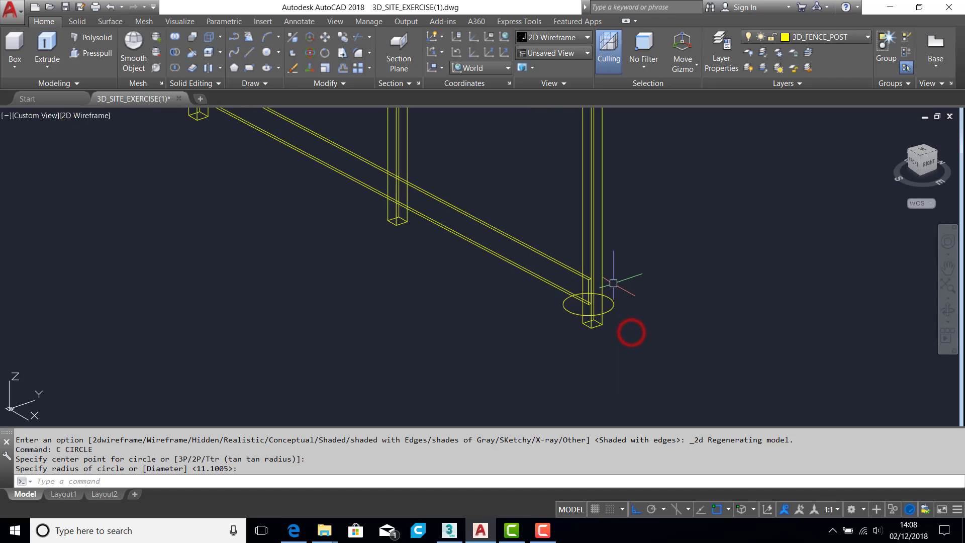
key("Escape")
key("Escape")
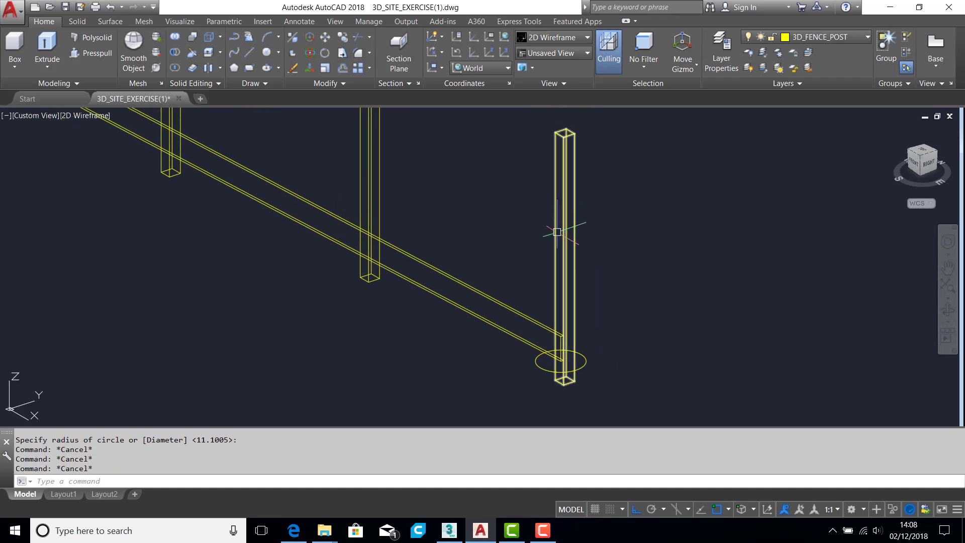
key("Escape")
Step: Move the joined perimeter board vertically upwards by 1600
type("m")
key("Return")
left_click(529, 316)
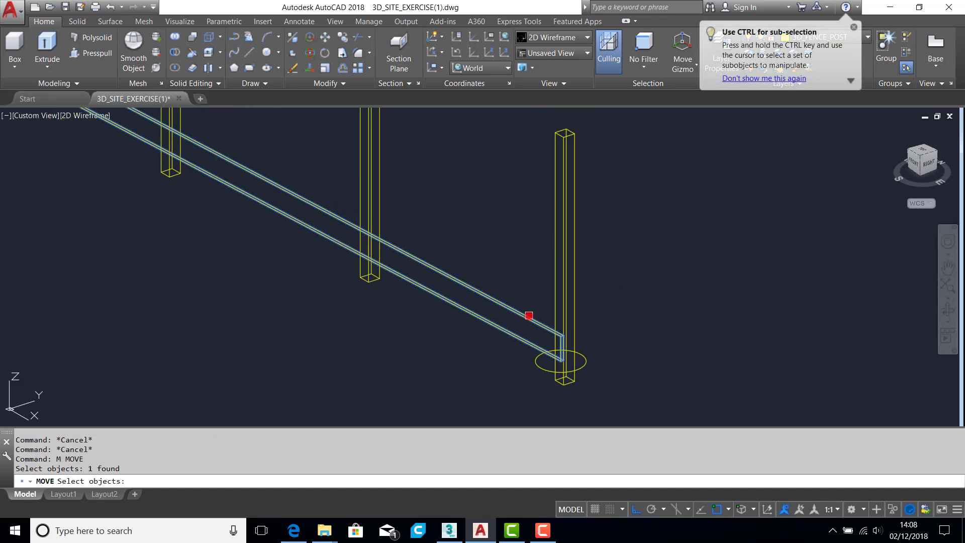
key("Return")
left_click(624, 328)
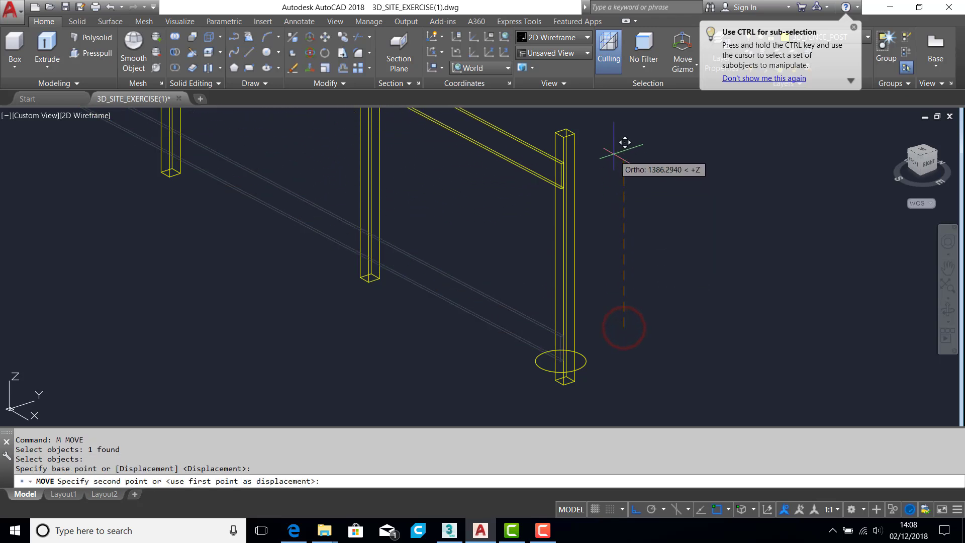
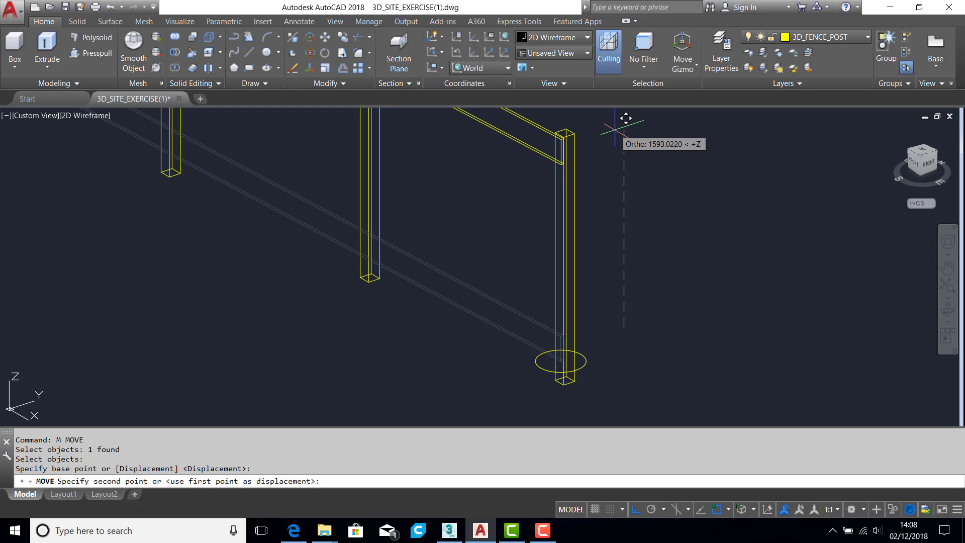
type("1600")
key("Return")
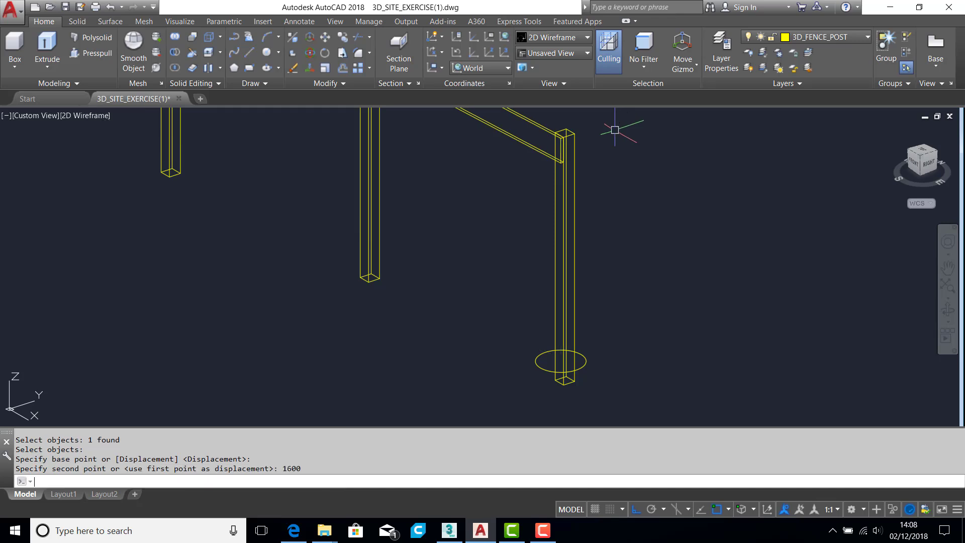
Step: Copy the raised perimeter board straight down at distances of 250, 500 and 750
type("cp")
key("Return")
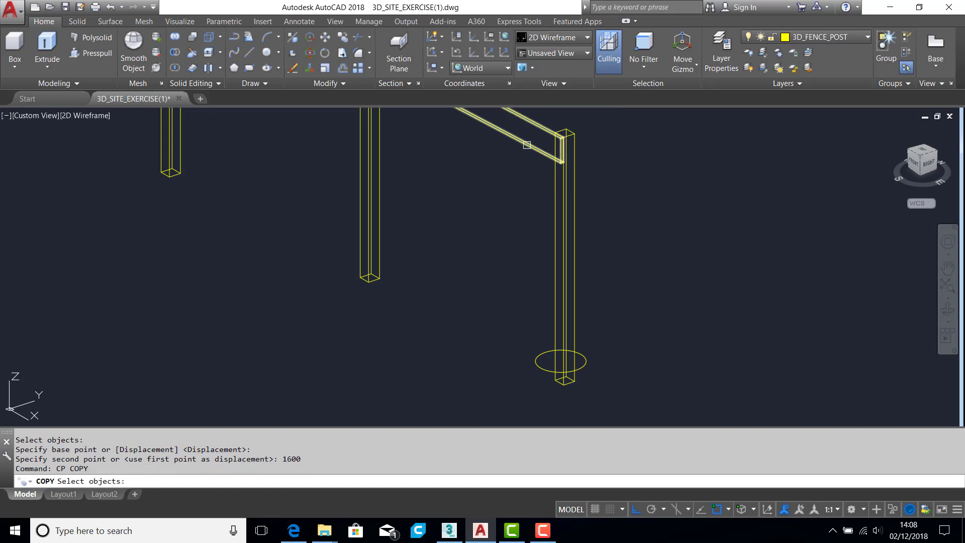
left_click(526, 146)
key("Return")
left_click(647, 173)
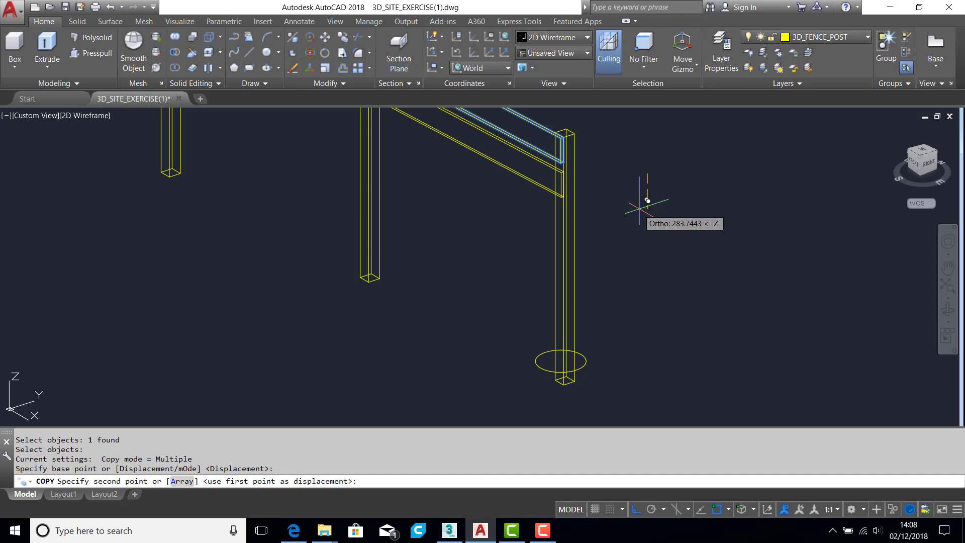
type("250")
key("Return")
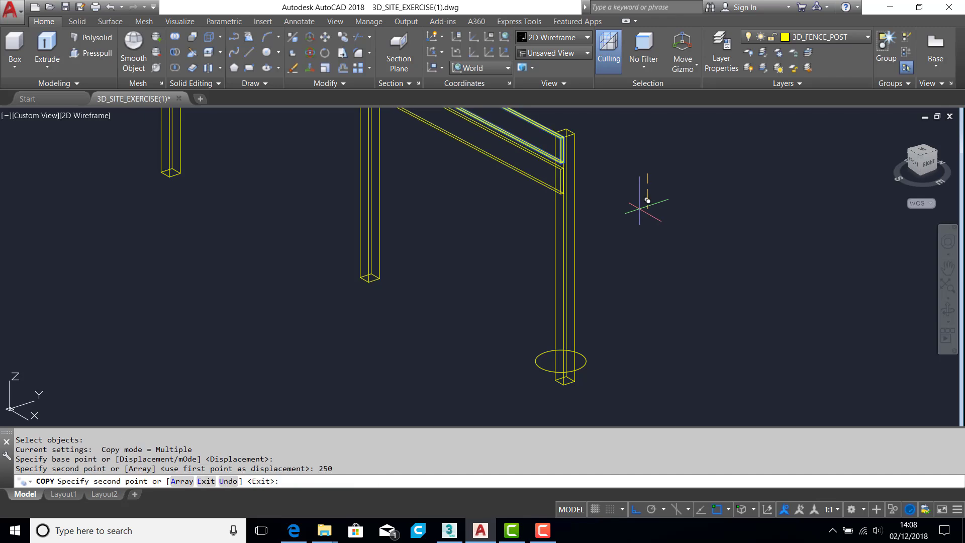
type("500")
key("Return")
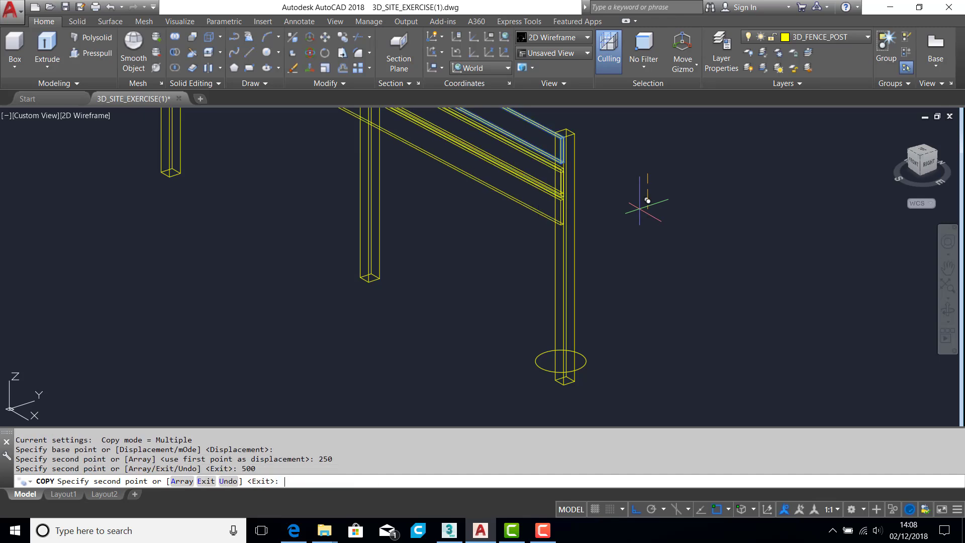
key("Return")
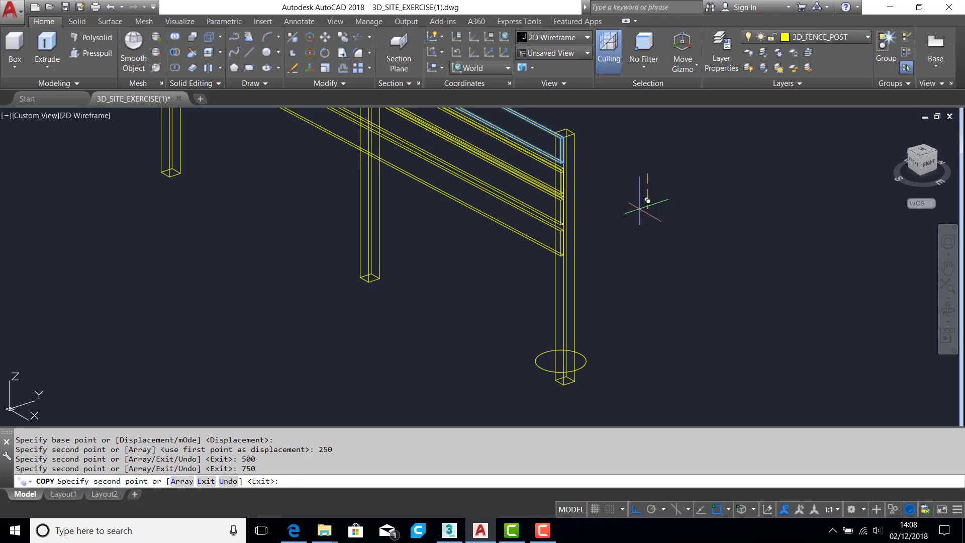
Step: Add further copies of the board at 1000, 1250 and 1500 below the raised one, and finish copying
type("1000")
key("Return")
type("1250")
key("Return")
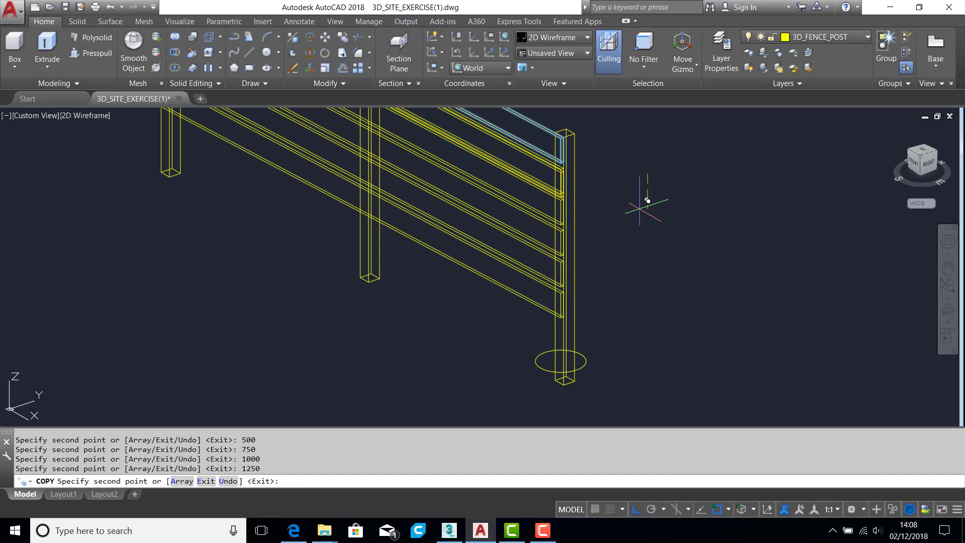
type("1500")
key("Return")
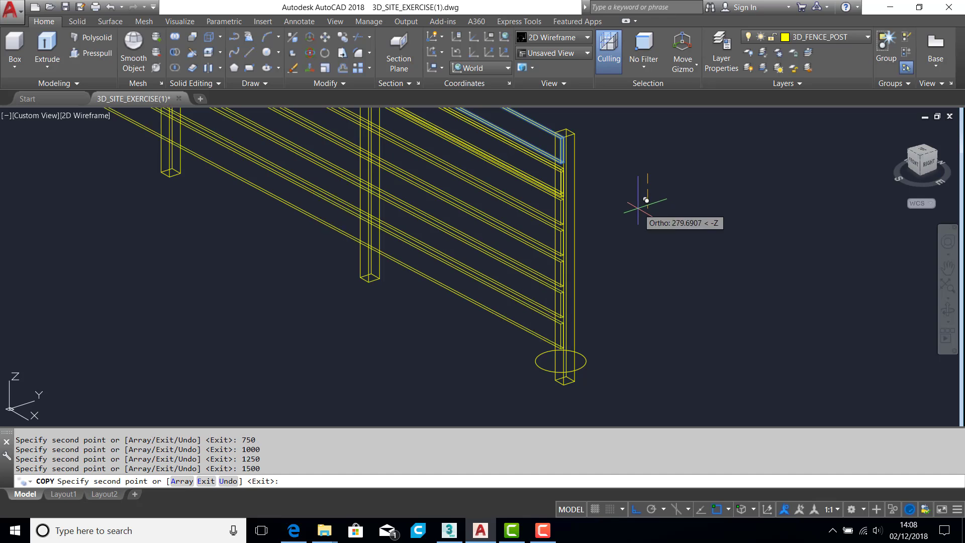
key("Return")
Step: Examine the stacked boards around the whole perimeter and up close at the corner beside the gate opening
scroll(633, 208, "down", 5)
middle_click_drag(625, 216, 791, 224, "shift")
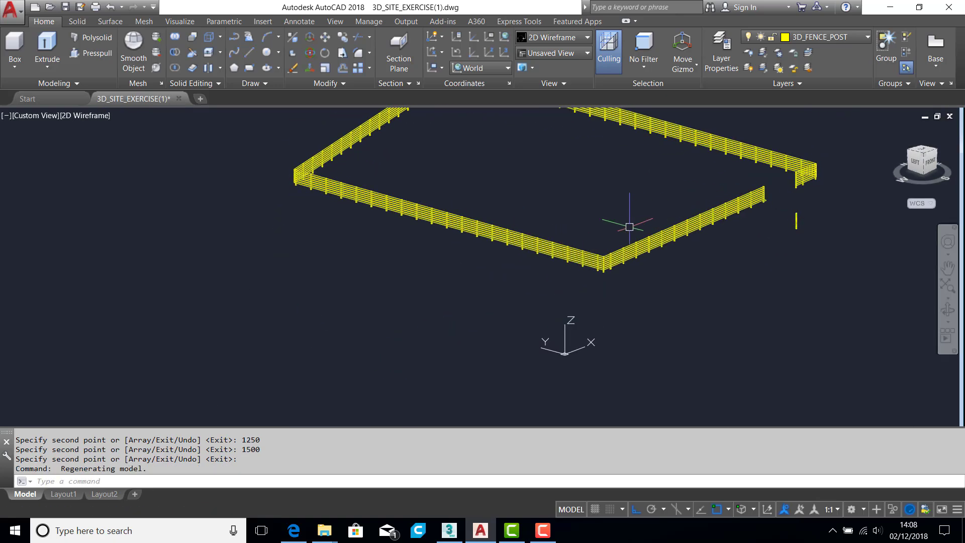
middle_click_drag(517, 197, 411, 281)
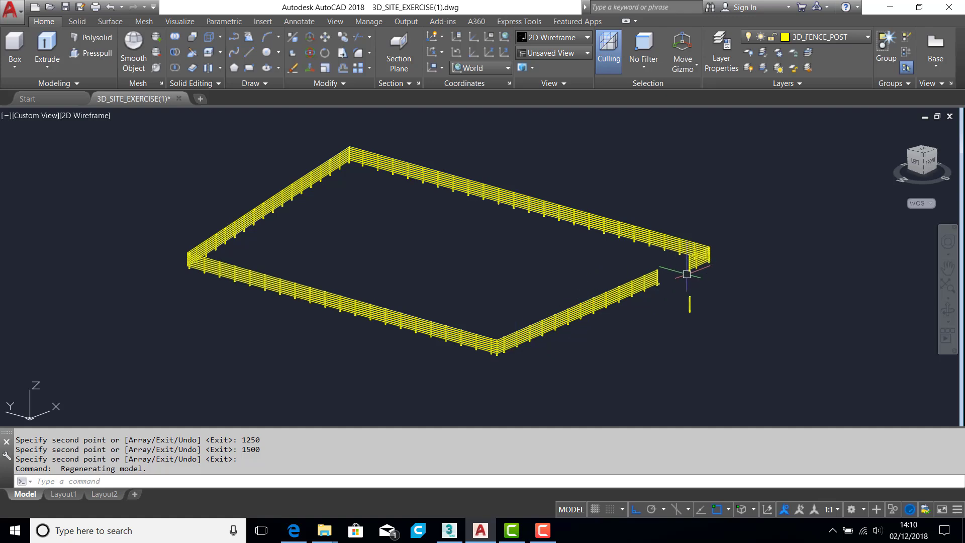
scroll(687, 274, "up", 10)
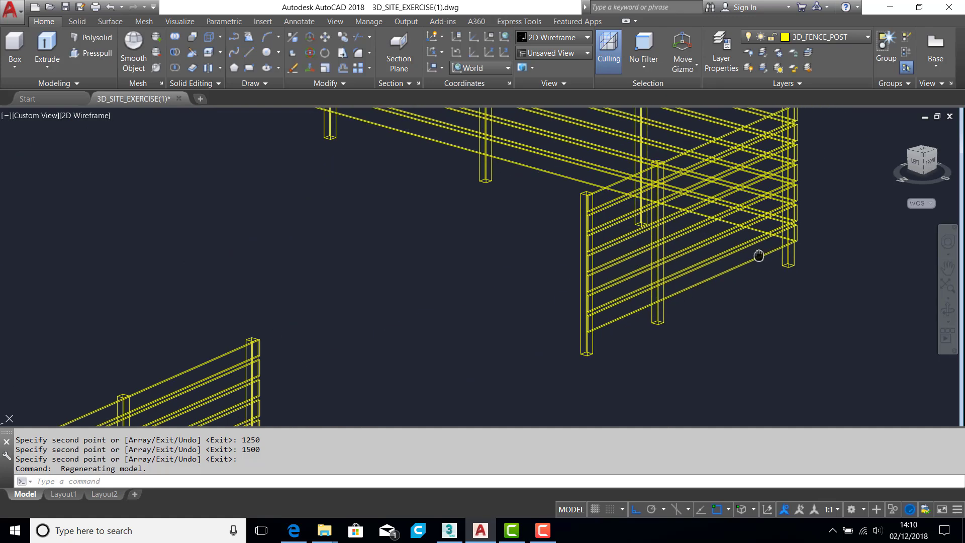
middle_click_drag(760, 256, 676, 310)
scroll(716, 193, "up", 6)
scroll(707, 195, "up", 4)
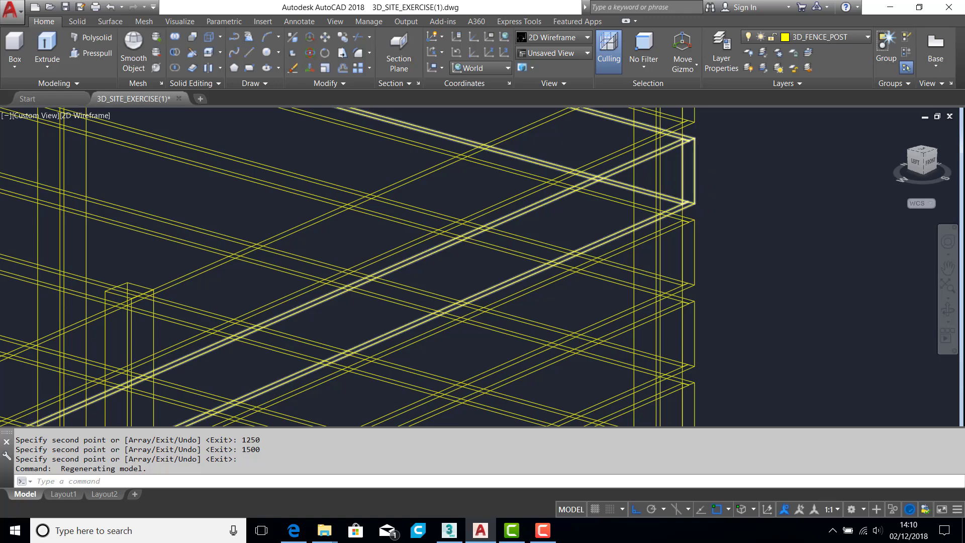
scroll(693, 149, "down", 8)
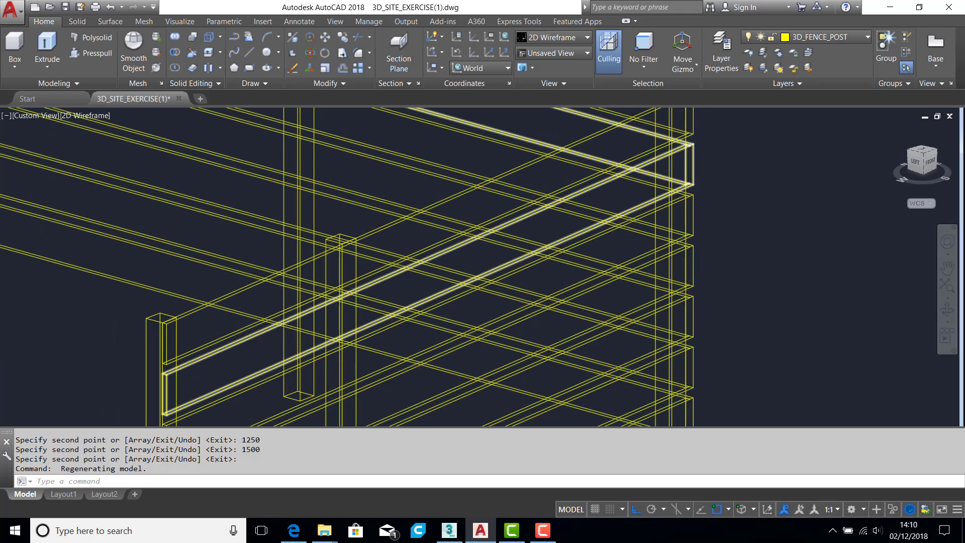
Step: Erase the leftover standalone post lying outside the fence line near the gate opening
scroll(638, 239, "down", 8)
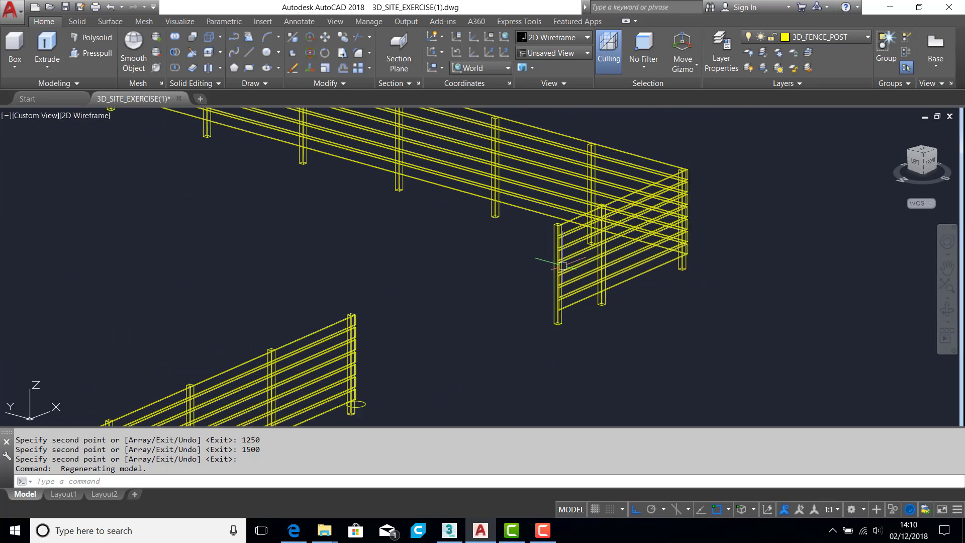
mouse_move(463, 255)
middle_mouse_down()
mouse_move(566, 252)
mouse_move(523, 248)
mouse_move(566, 258)
middle_mouse_up()
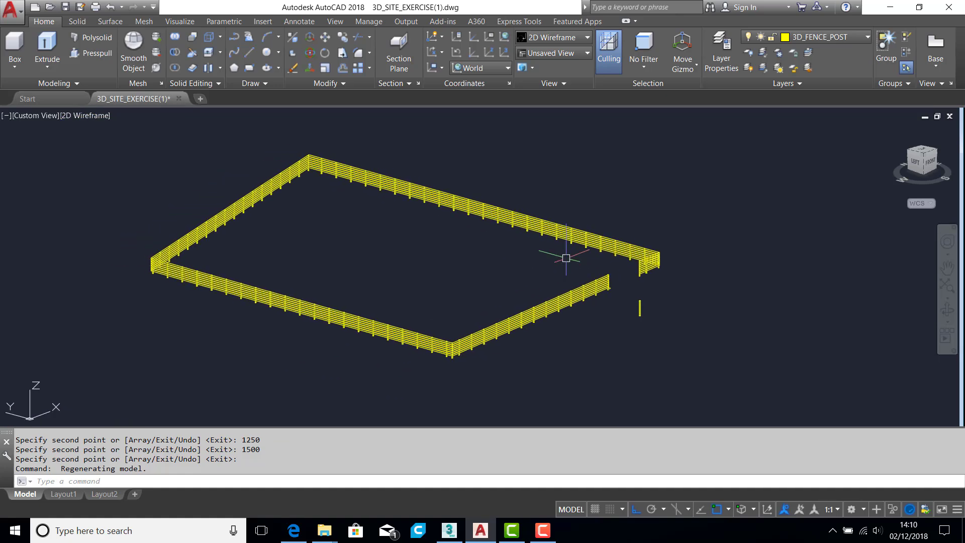
scroll(626, 297, "up", 5)
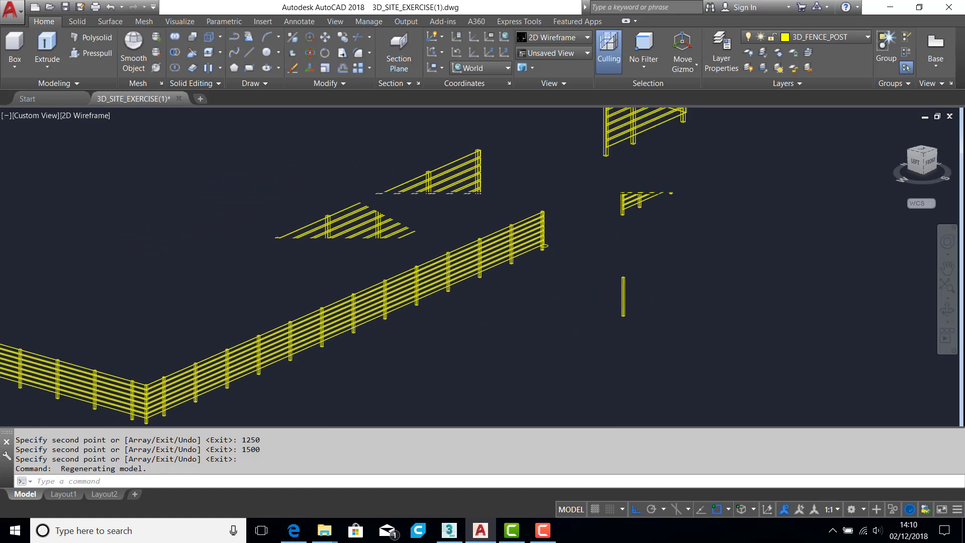
left_click(627, 244)
left_click(557, 358)
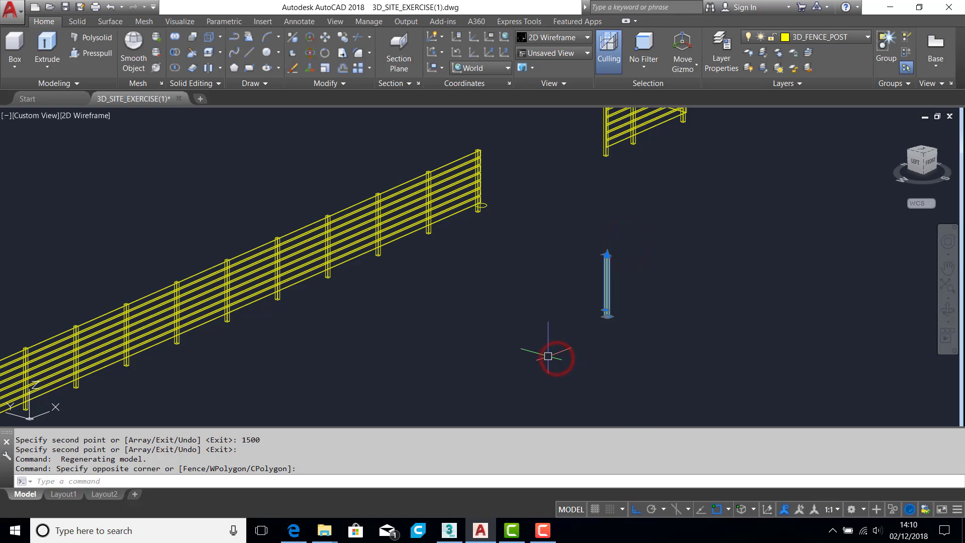
key("Delete")
Step: Erase the leftover circle around the base of the fence's end post at the gate opening
scroll(480, 206, "up", 6)
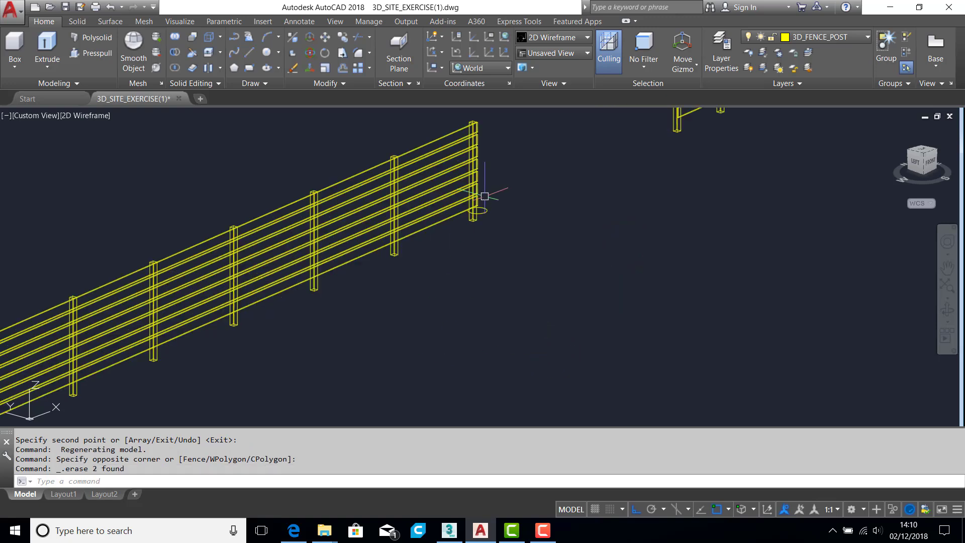
left_click(472, 243)
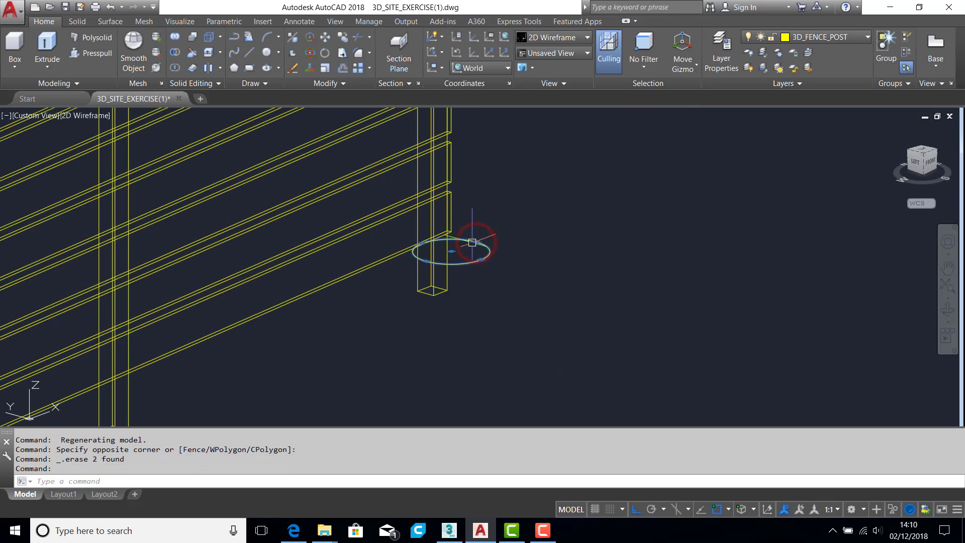
key("Delete")
Step: Examine the cleaned-up fence on both sides of the gate opening and around the whole perimeter
scroll(464, 241, "down", 4)
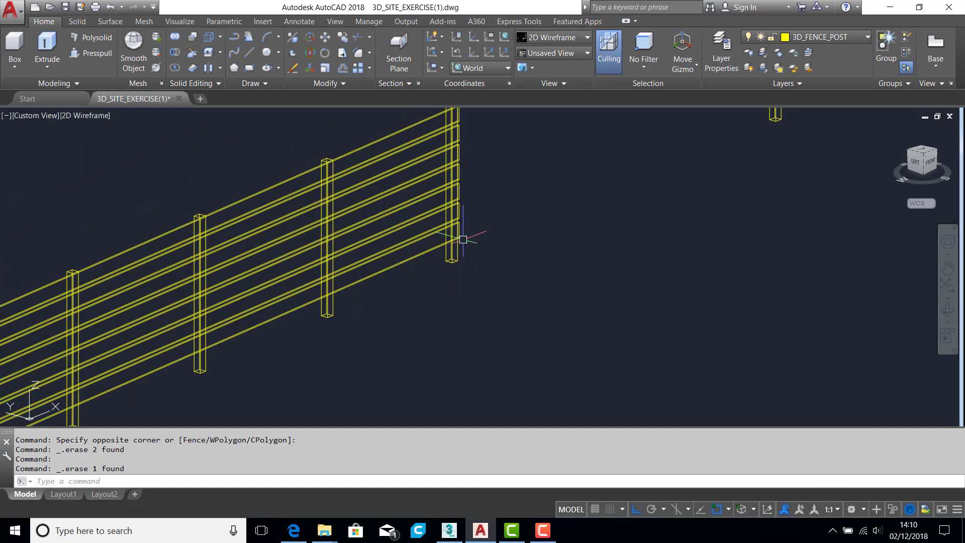
scroll(463, 239, "down", 1)
scroll(523, 205, "down", 5)
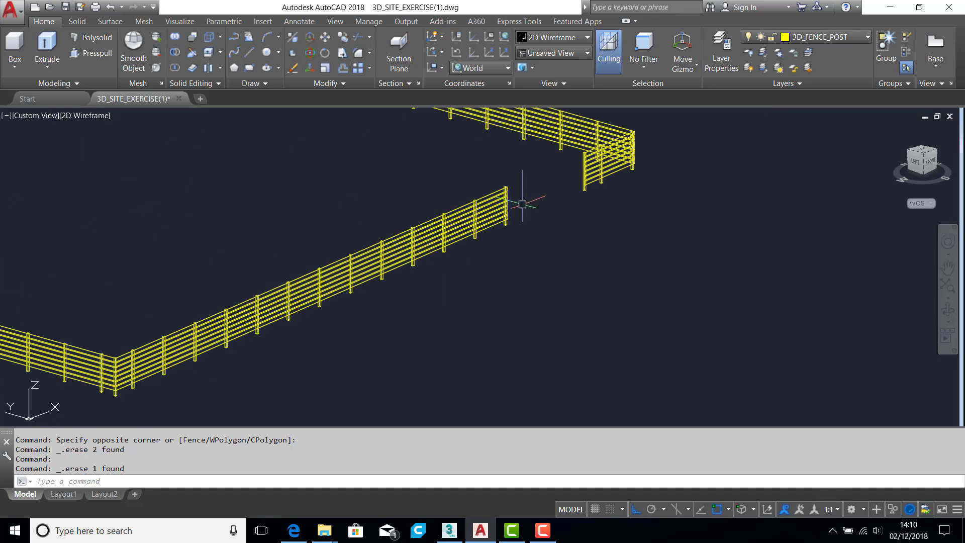
scroll(581, 251, "up", 4)
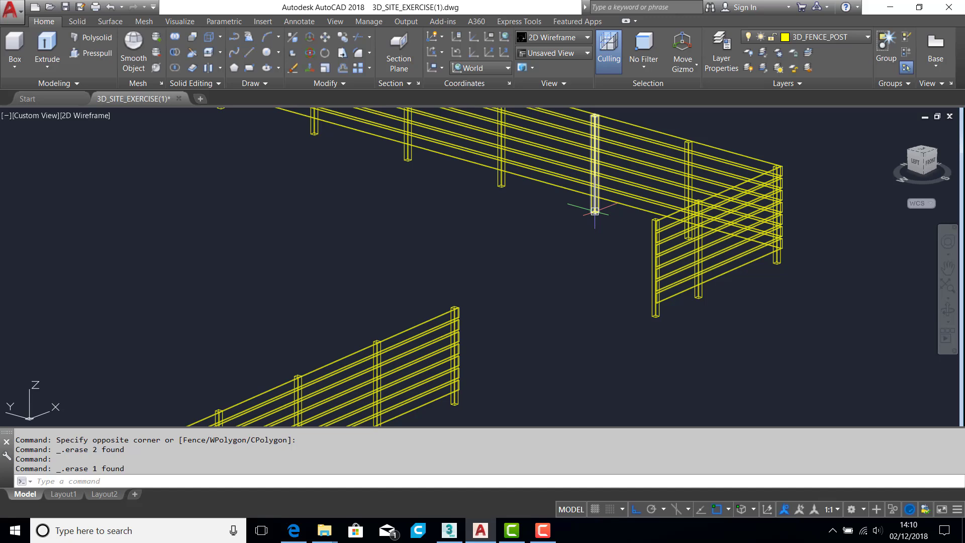
scroll(595, 211, "down", 8)
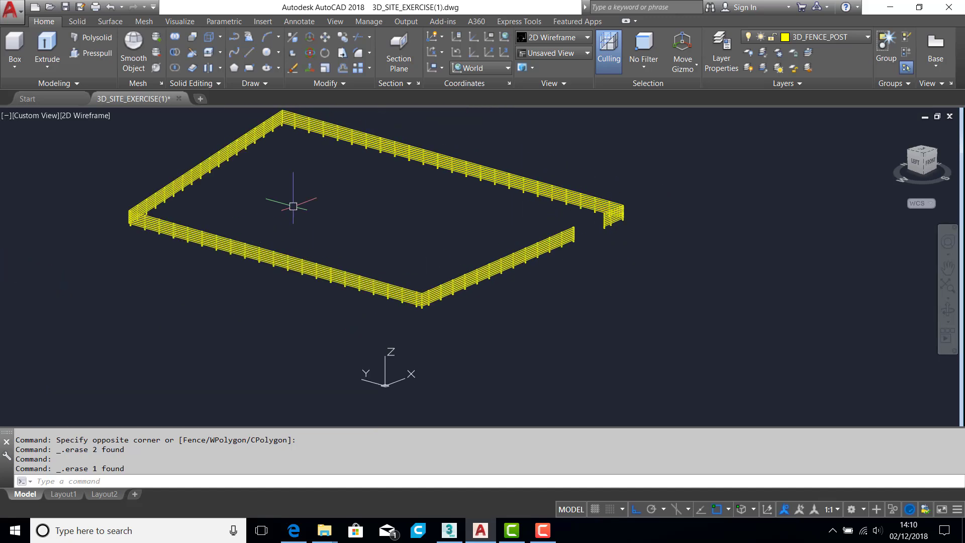
middle_click_drag(450, 225, 550, 272)
scroll(680, 283, "up", 4)
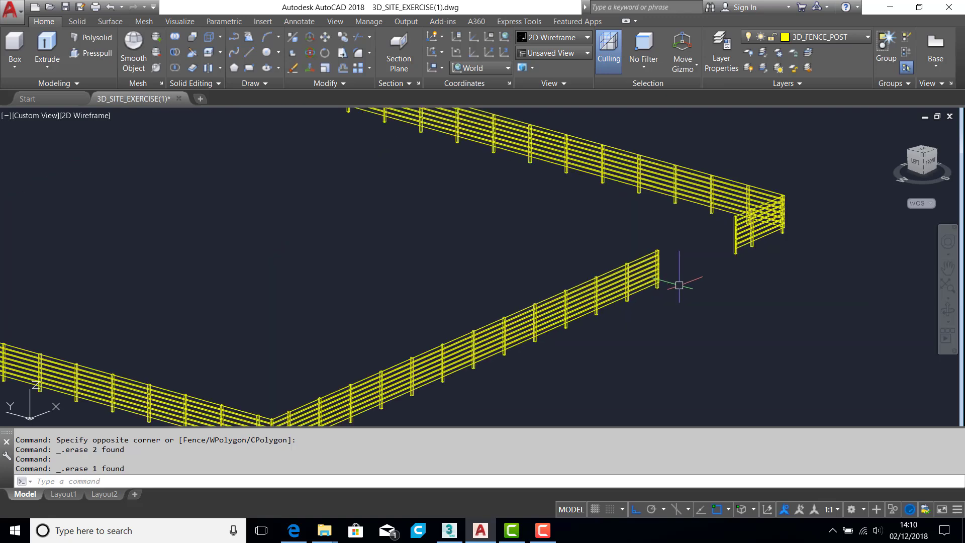
Step: Filter-select all matching FP post blocks with SSX from the end post at the gate opening, and explode that previous selection
scroll(679, 285, "up", 2)
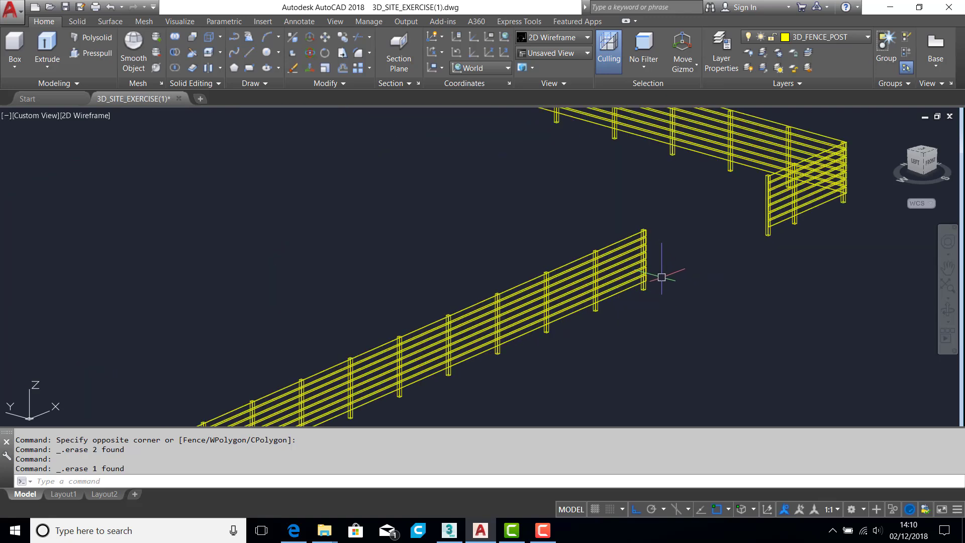
scroll(662, 277, "up", 2)
middle_click_drag(689, 252, 627, 273)
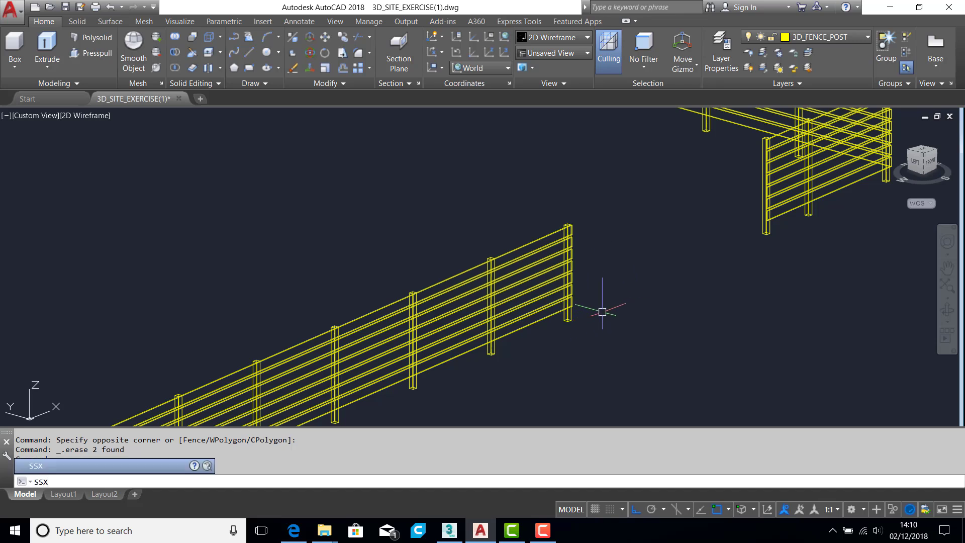
key("Return")
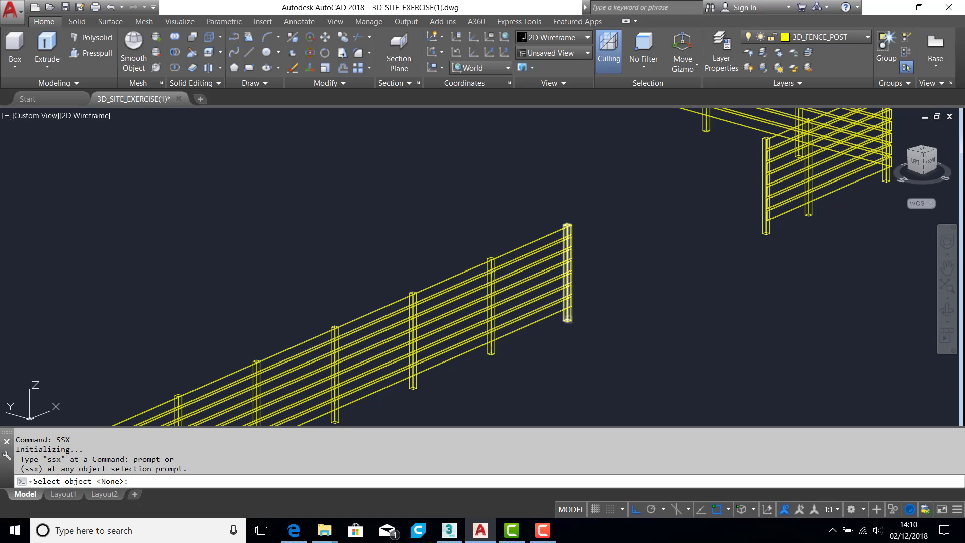
left_click(569, 319)
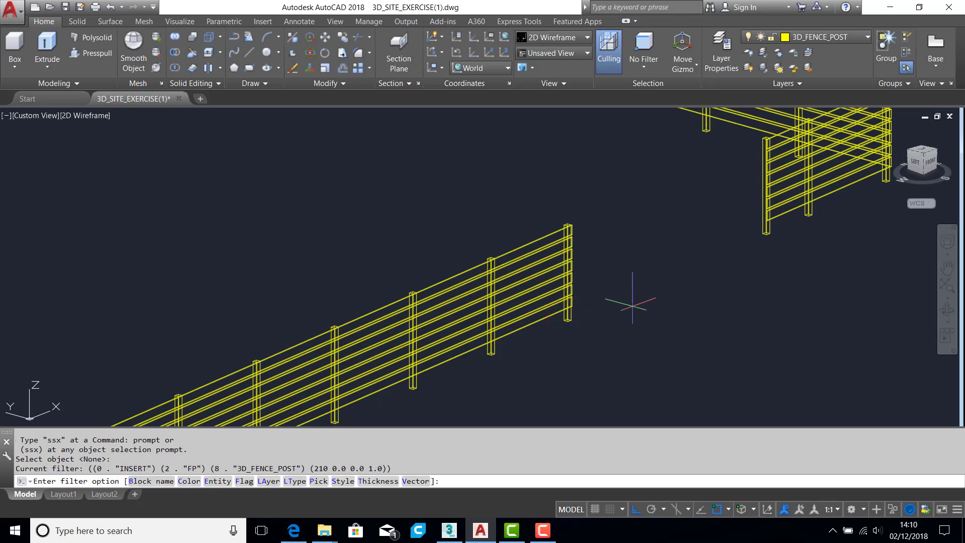
key("Return")
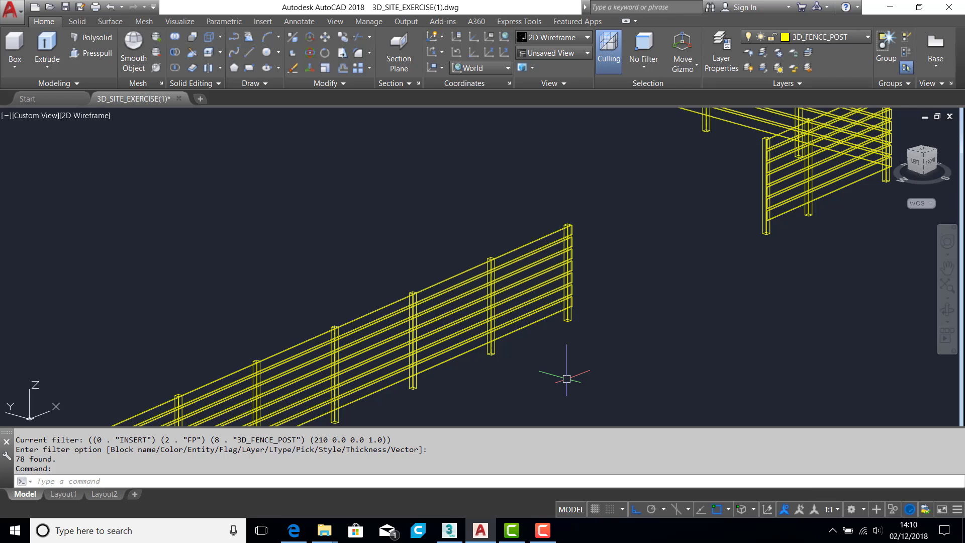
key("Return")
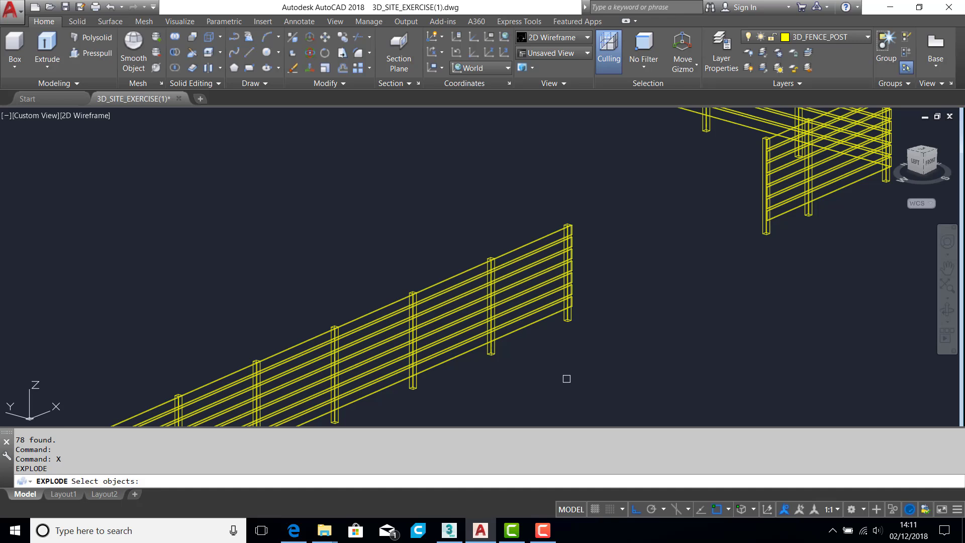
key("Return")
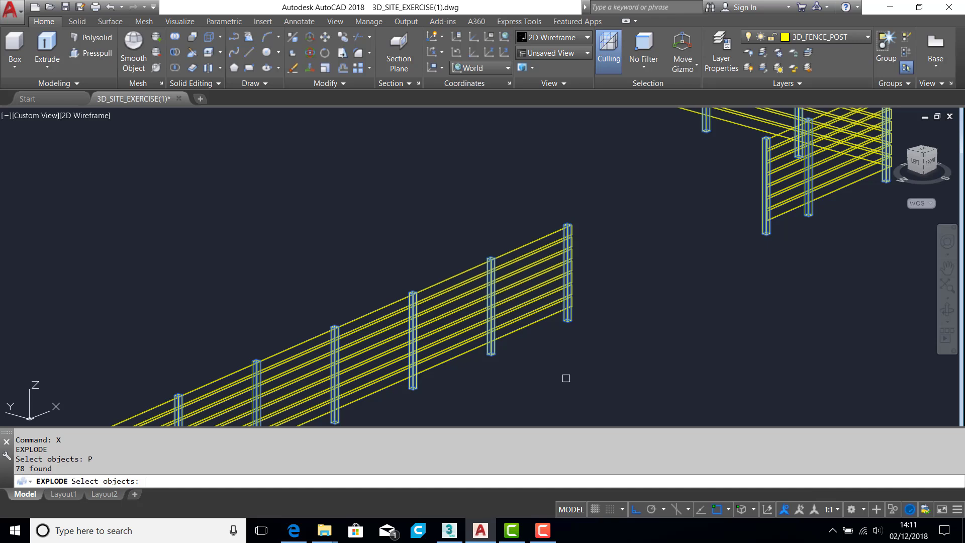
key("Return")
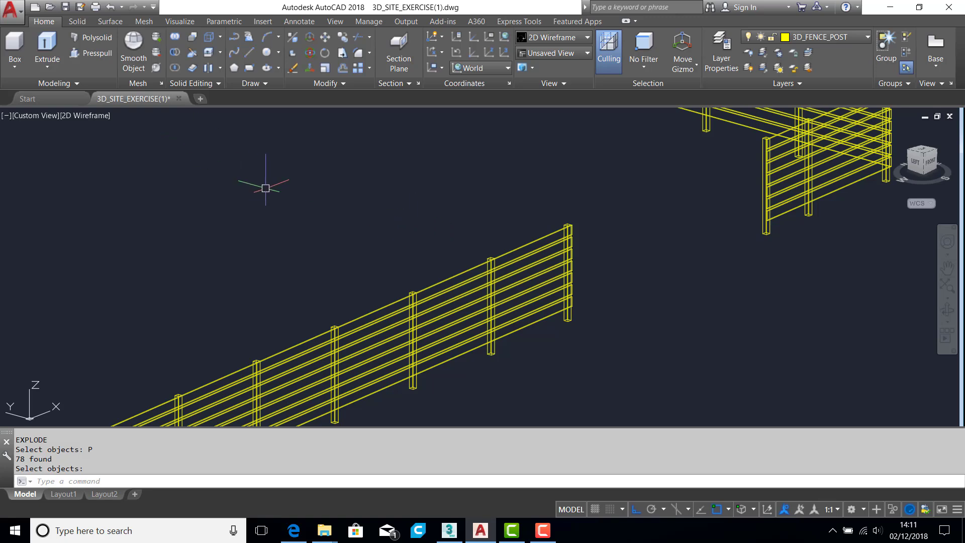
scroll(335, 198, "down", 6)
middle_click_drag(636, 284, 693, 283)
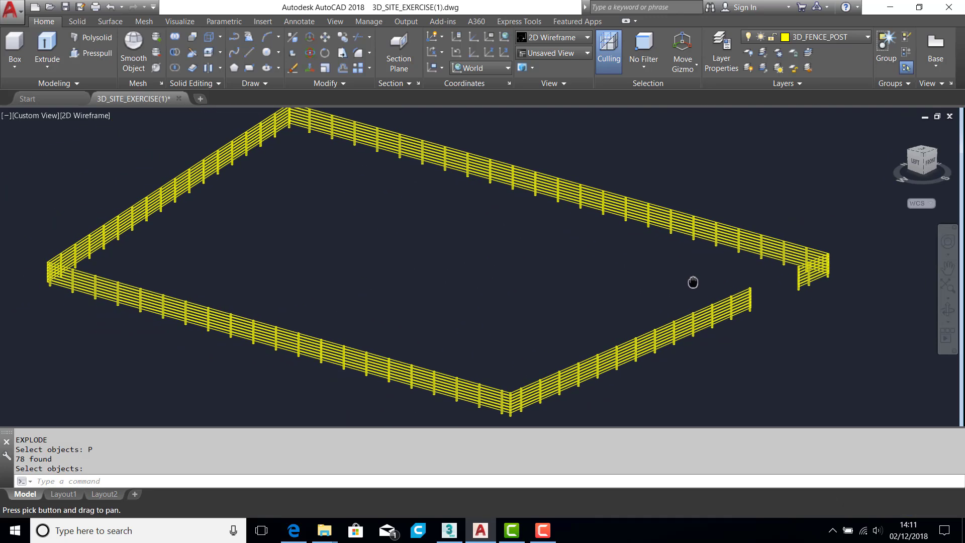
left_click(853, 38)
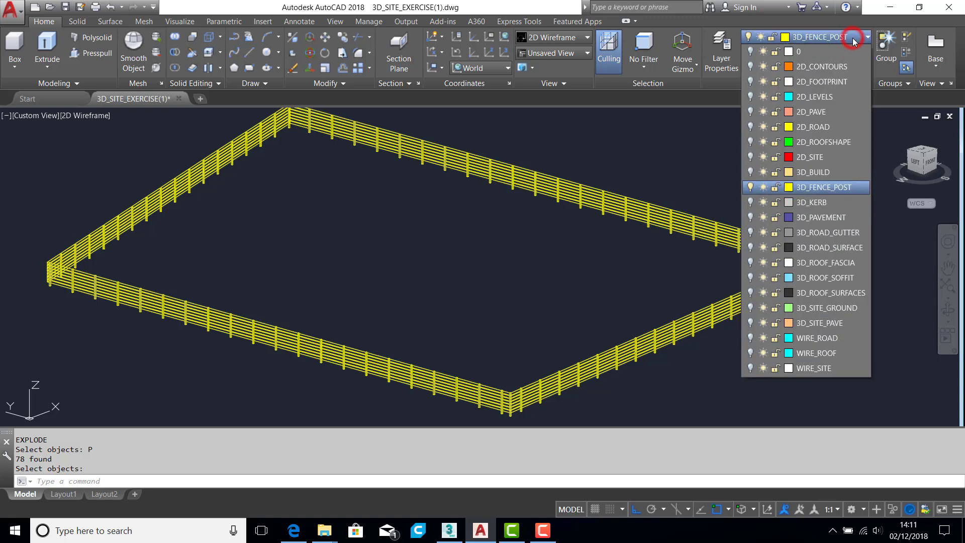
left_click(676, 162)
key("Escape")
key("Escape")
key("Escape")
Step: Turn on all layers with the -LAYER command, using the * wildcard, and view the whole site model at an angle
type("-")
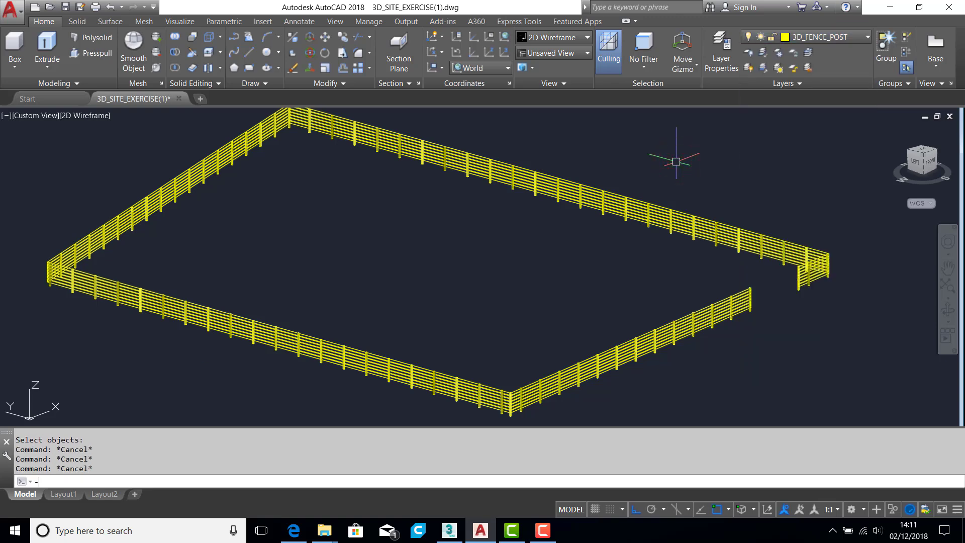
type("LA")
key("Return")
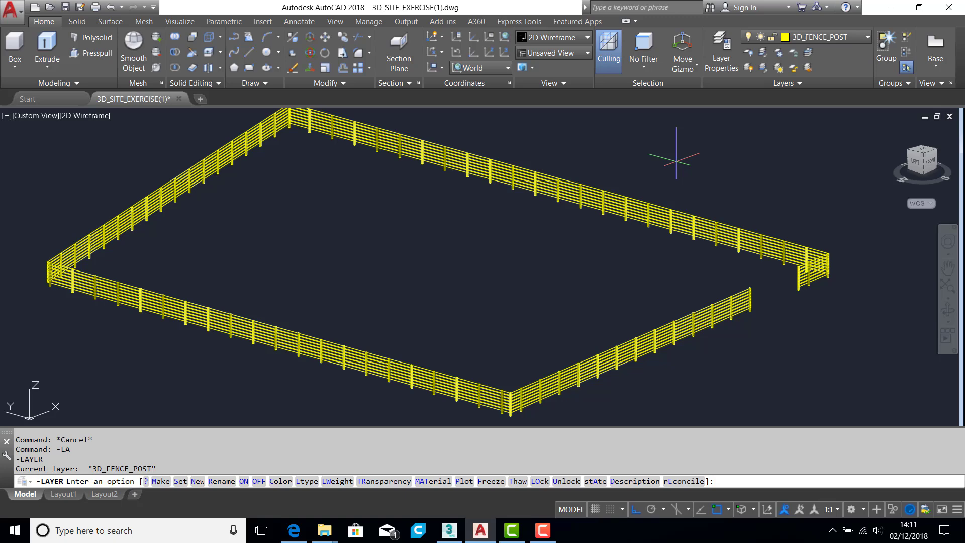
key("Return")
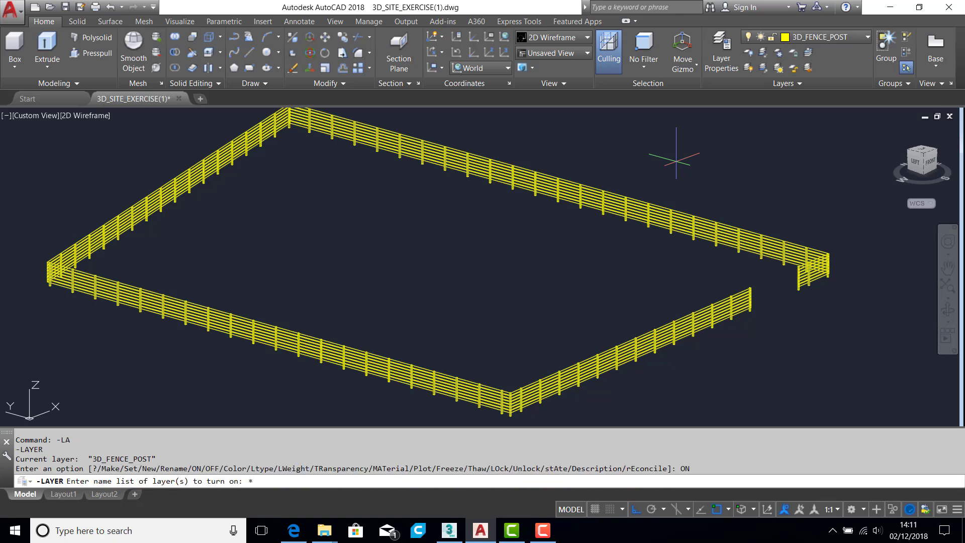
type("*")
key("Return")
scroll(673, 171, "down", 2)
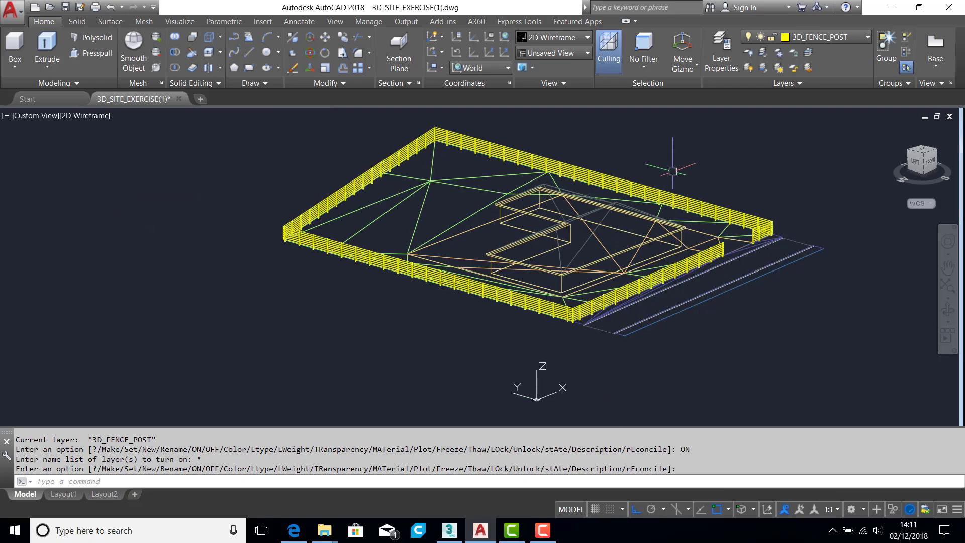
middle_click_drag(614, 254, 492, 281, "shift")
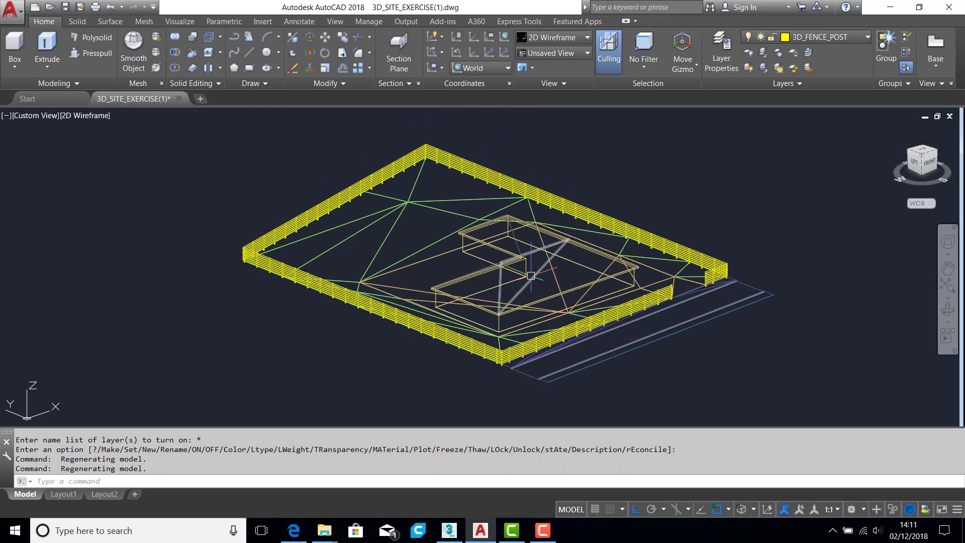
mouse_move(530, 273)
middle_mouse_down("shift")
mouse_move(460, 274)
mouse_move(539, 274)
middle_mouse_up("shift")
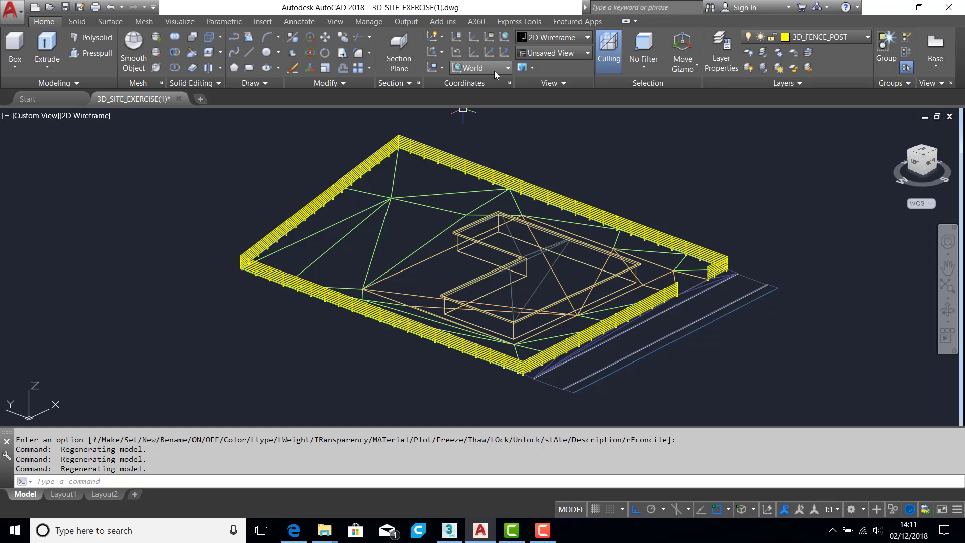